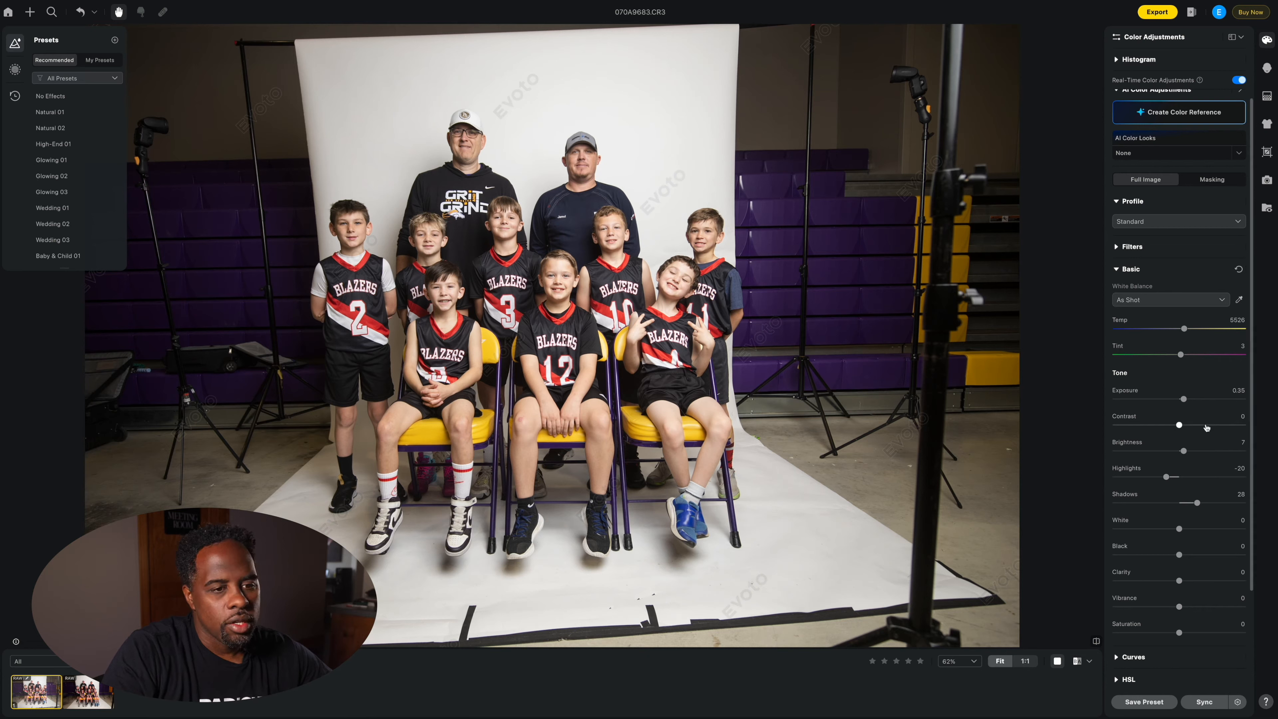
# Step: Lower the team photo's highlights to -26 and bring up the Masking panel
pyautogui.moveTo(1165, 477); pyautogui.dragTo(1164, 477)
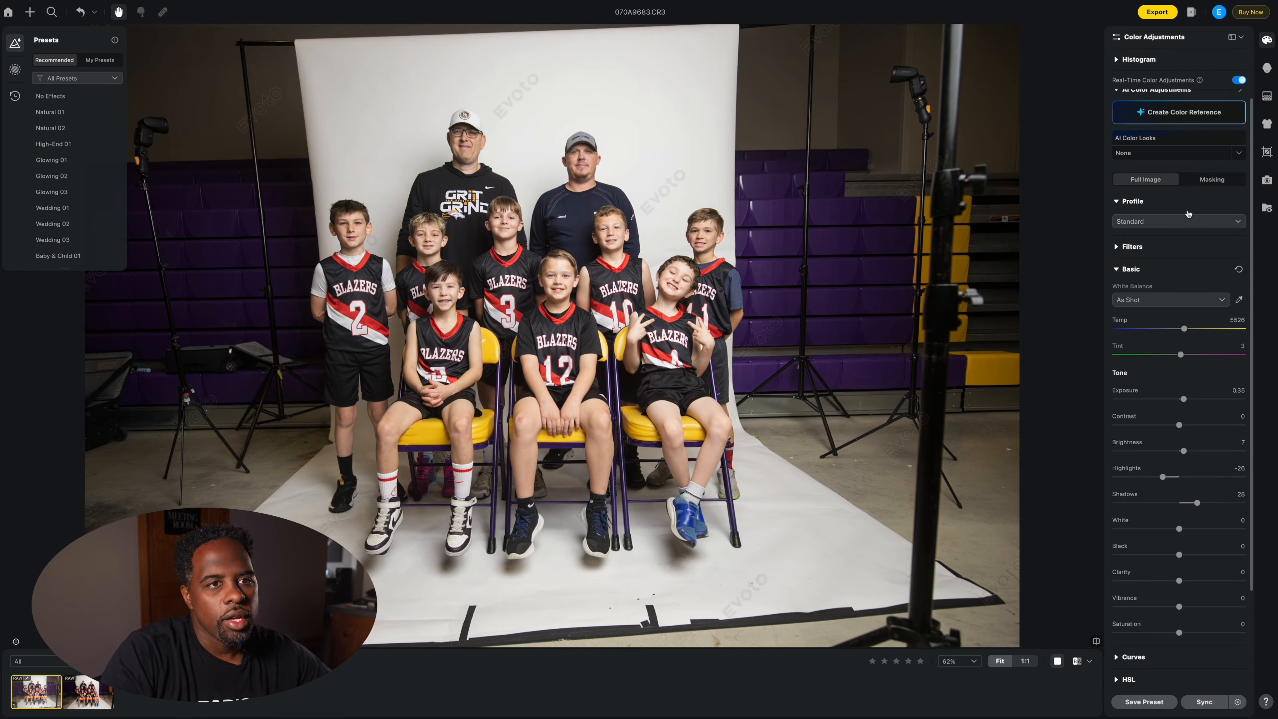
pyautogui.scroll(1, 1213, 193)
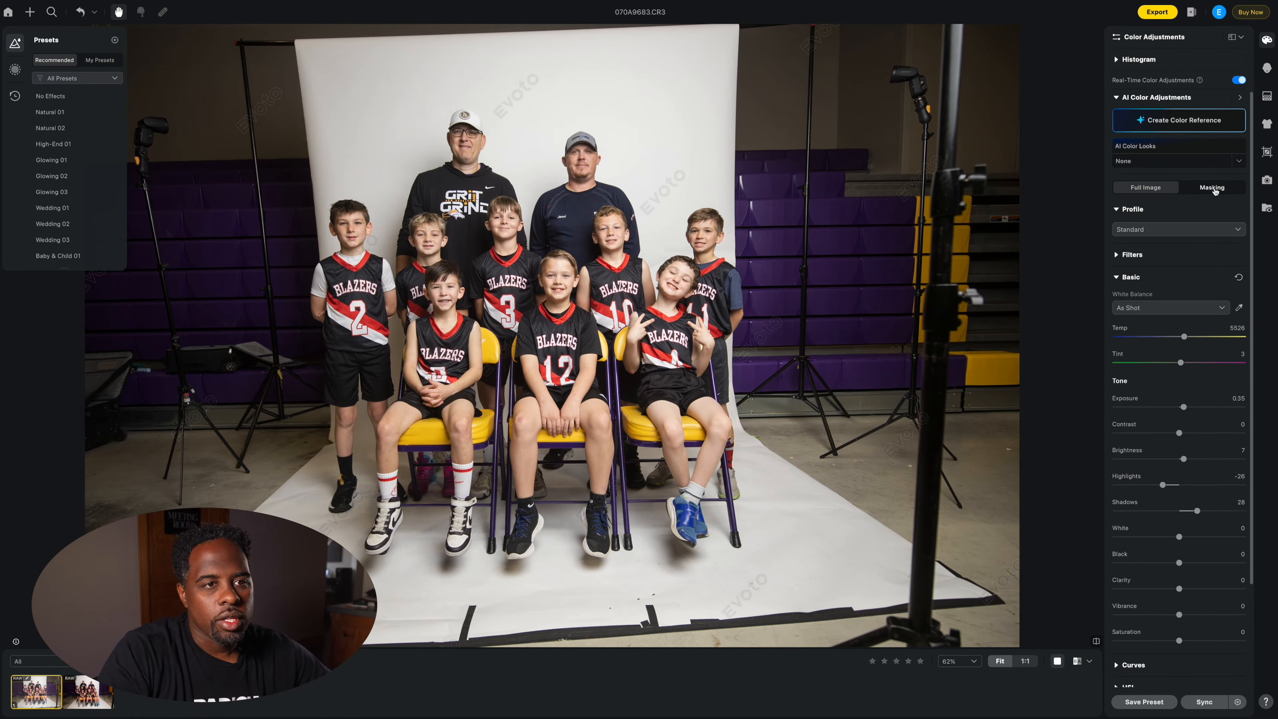
pyautogui.click(1212, 189)
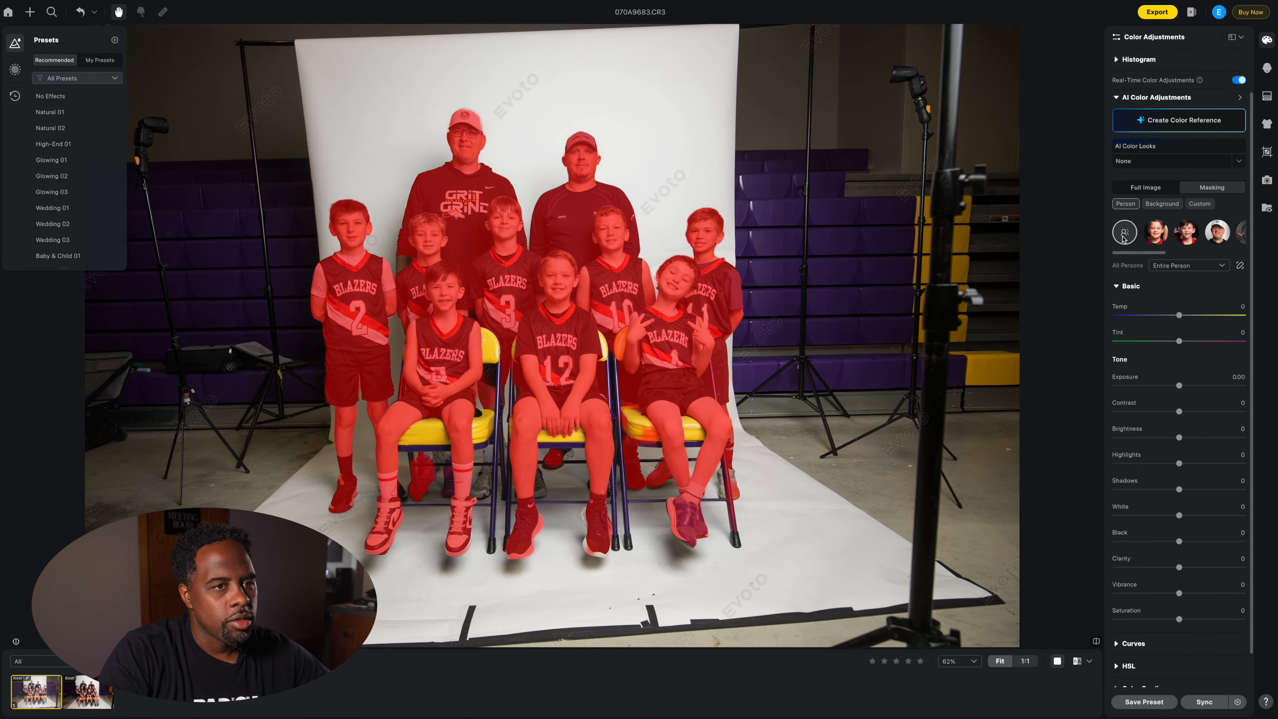
# Step: Target All Persons and set shadows 19, blacks -15, exposure 0.10, highlights -20
pyautogui.click(1155, 232)
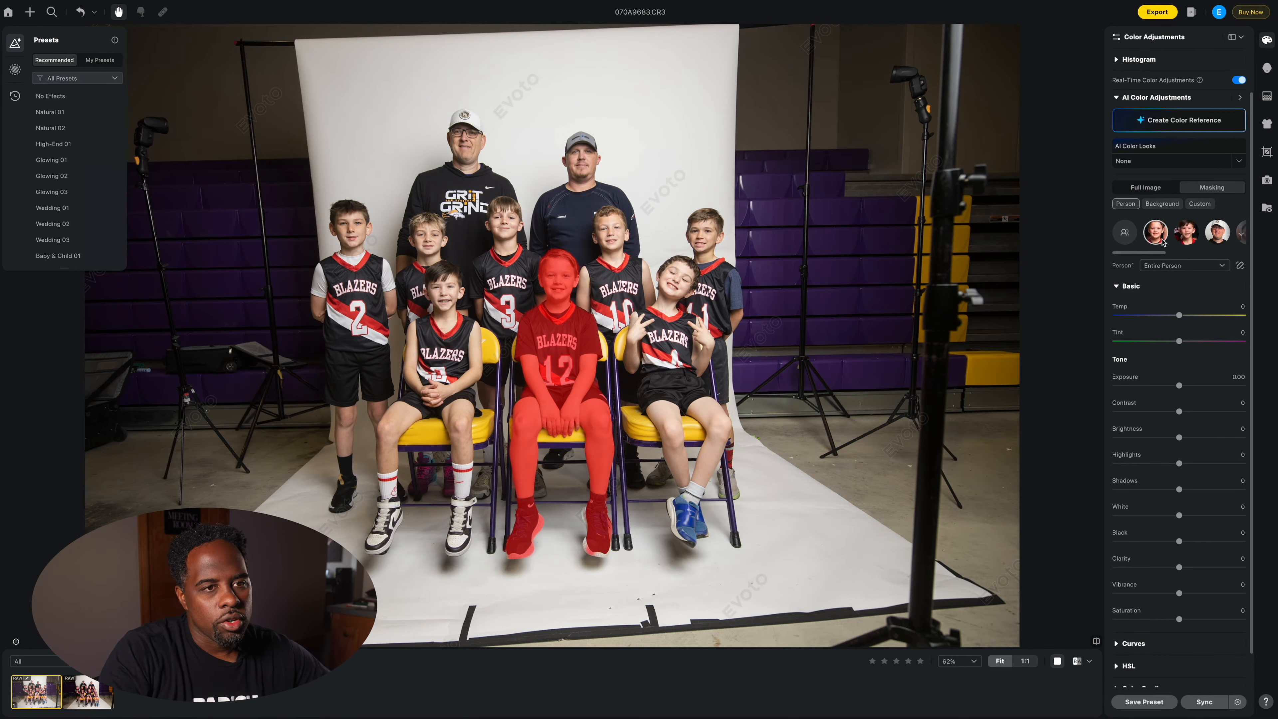
pyautogui.click(1123, 234)
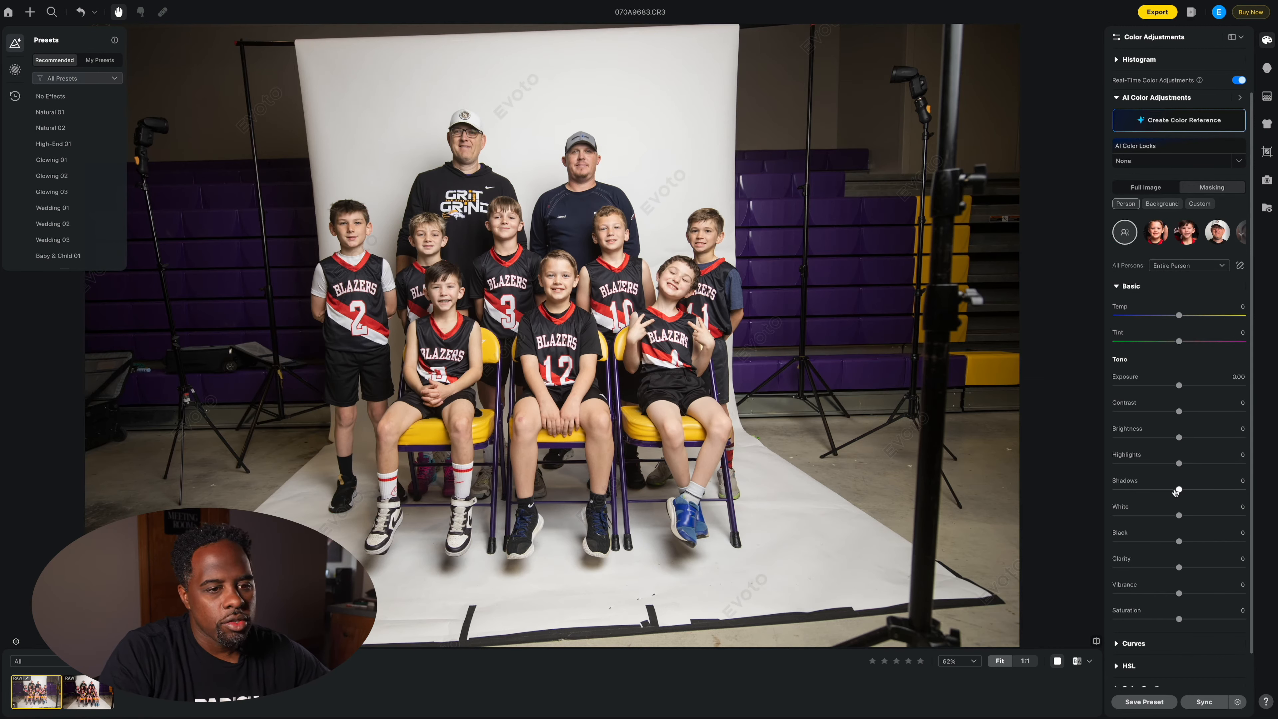
pyautogui.moveTo(1180, 490); pyautogui.dragTo(1190, 490)
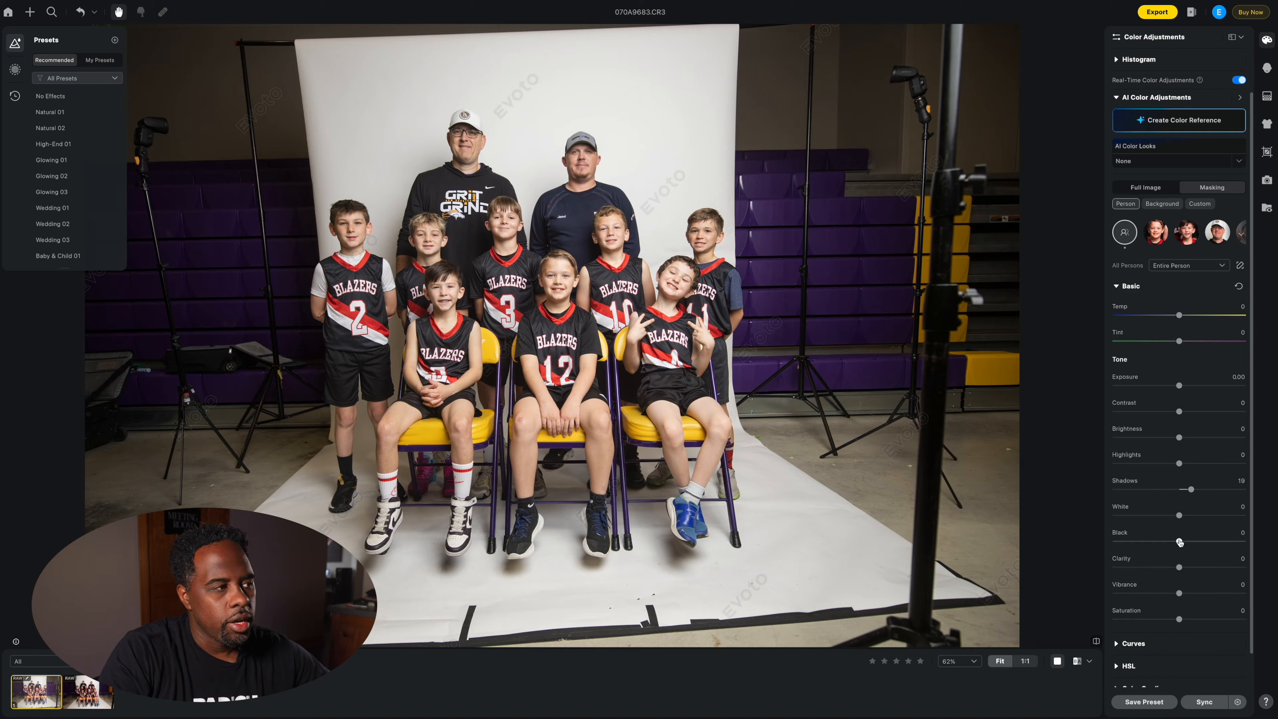
pyautogui.moveTo(1179, 542); pyautogui.dragTo(1170, 542)
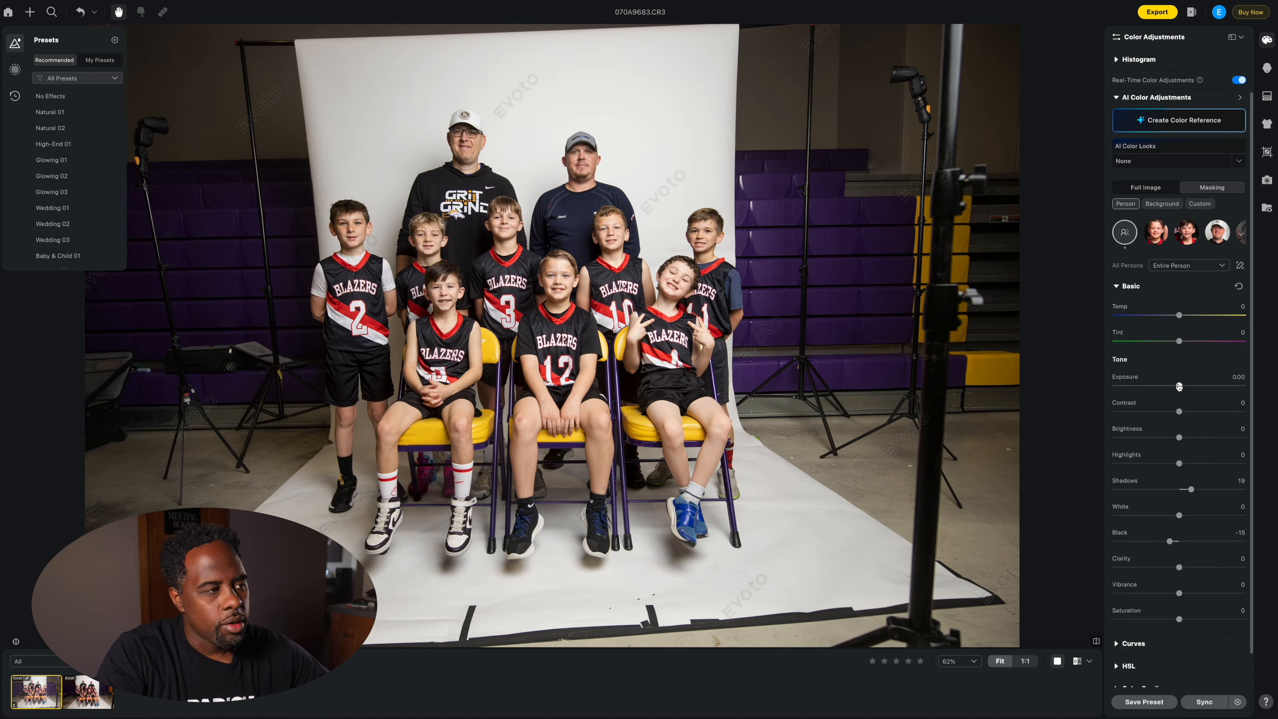
pyautogui.moveTo(1179, 386); pyautogui.dragTo(1180, 386)
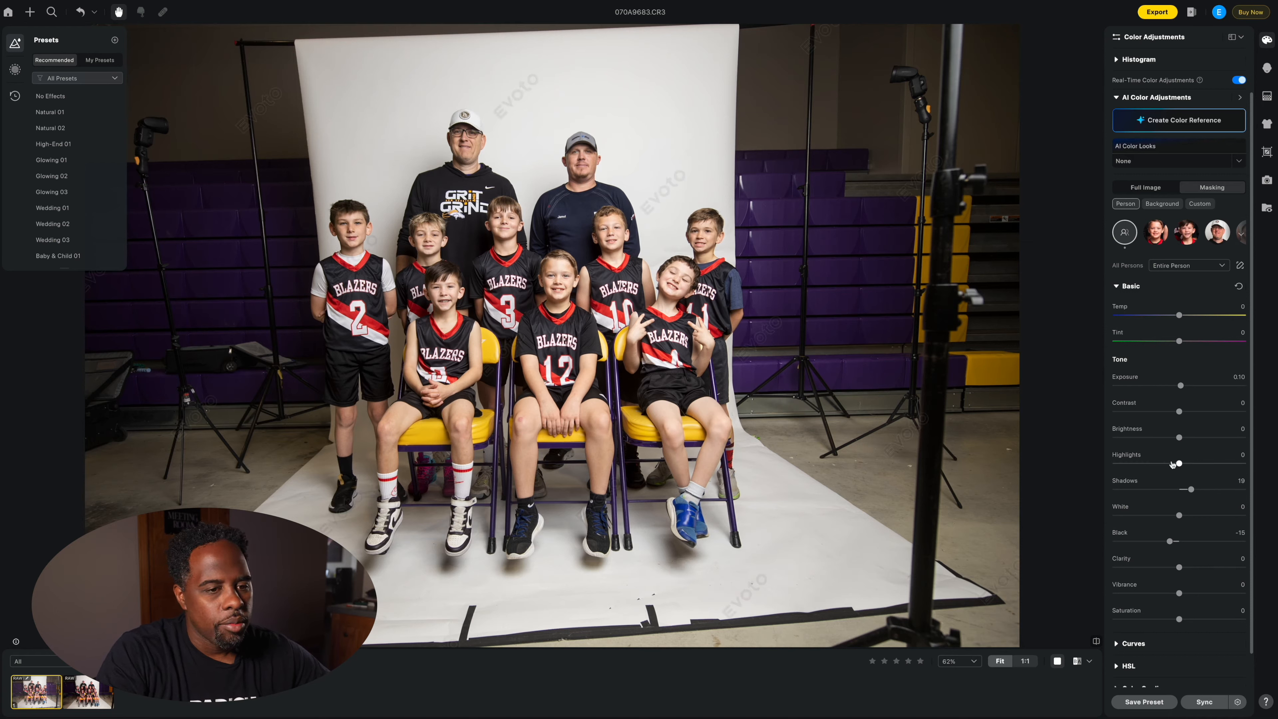
pyautogui.moveTo(1177, 464); pyautogui.dragTo(1166, 465)
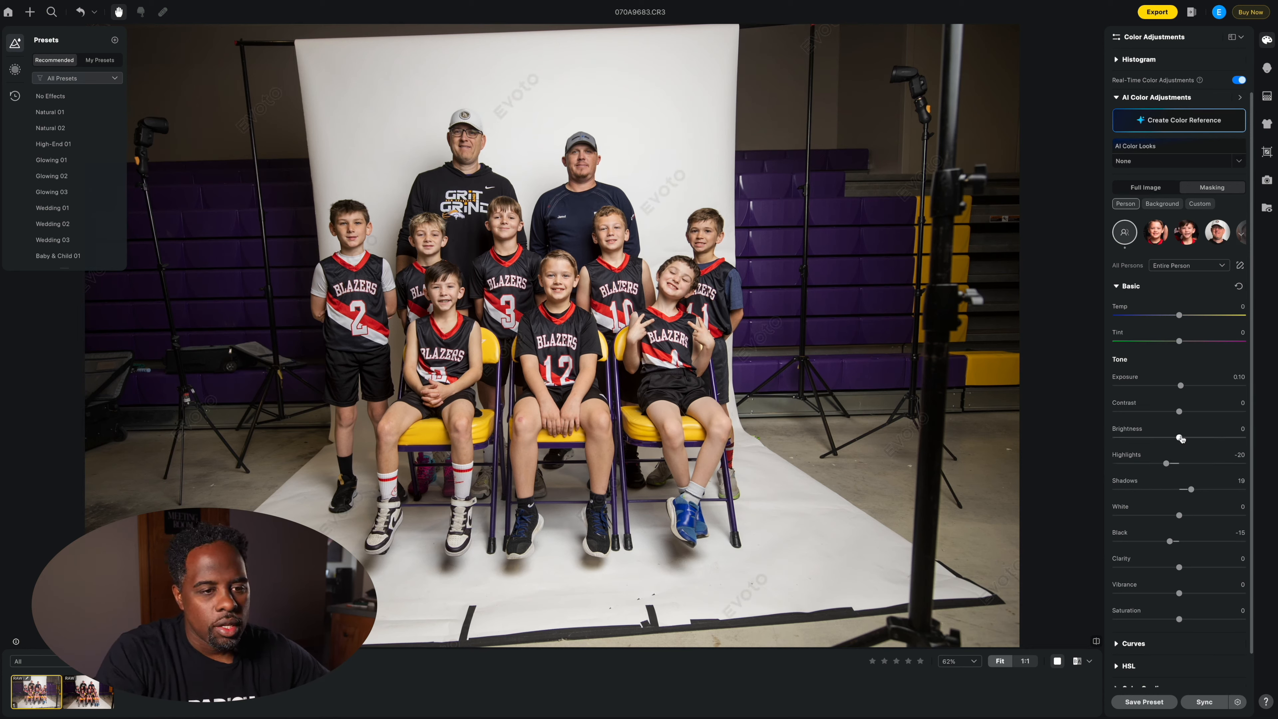
# Step: Give the people brightness 2, whites 5 and clarity 2
pyautogui.moveTo(1180, 438); pyautogui.dragTo(1177, 438)
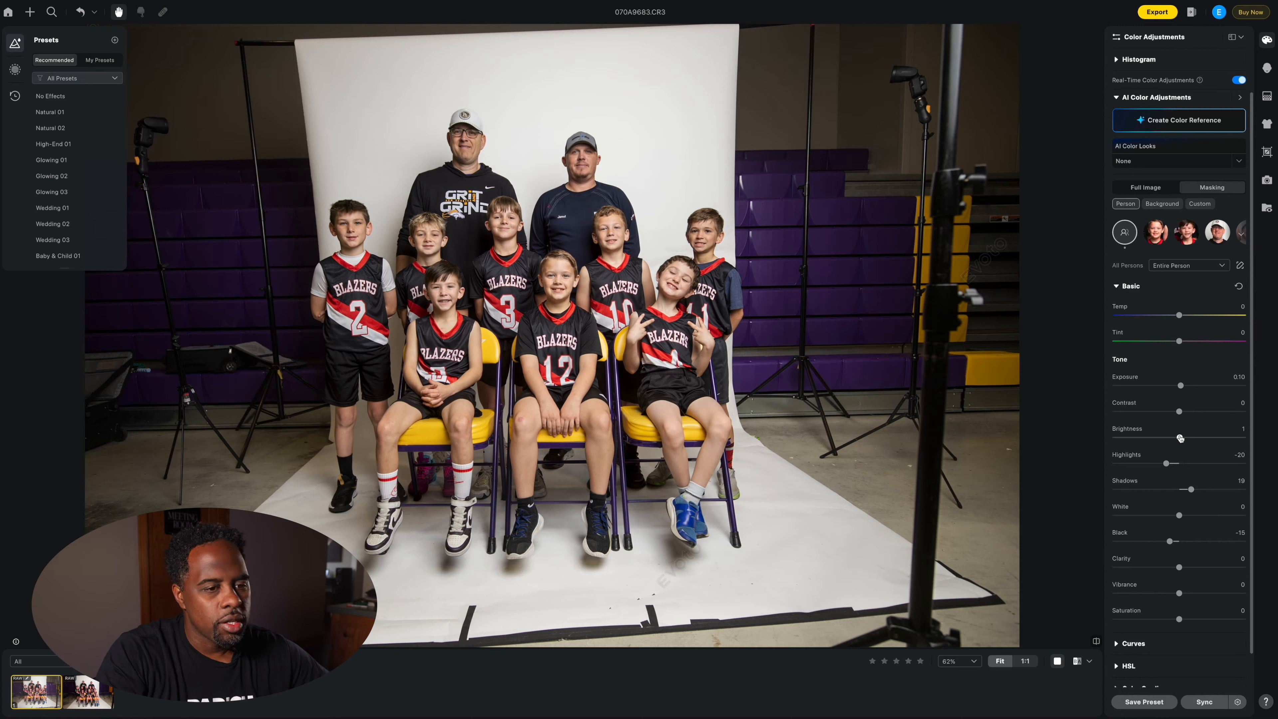
pyautogui.moveTo(1180, 438); pyautogui.dragTo(1181, 438)
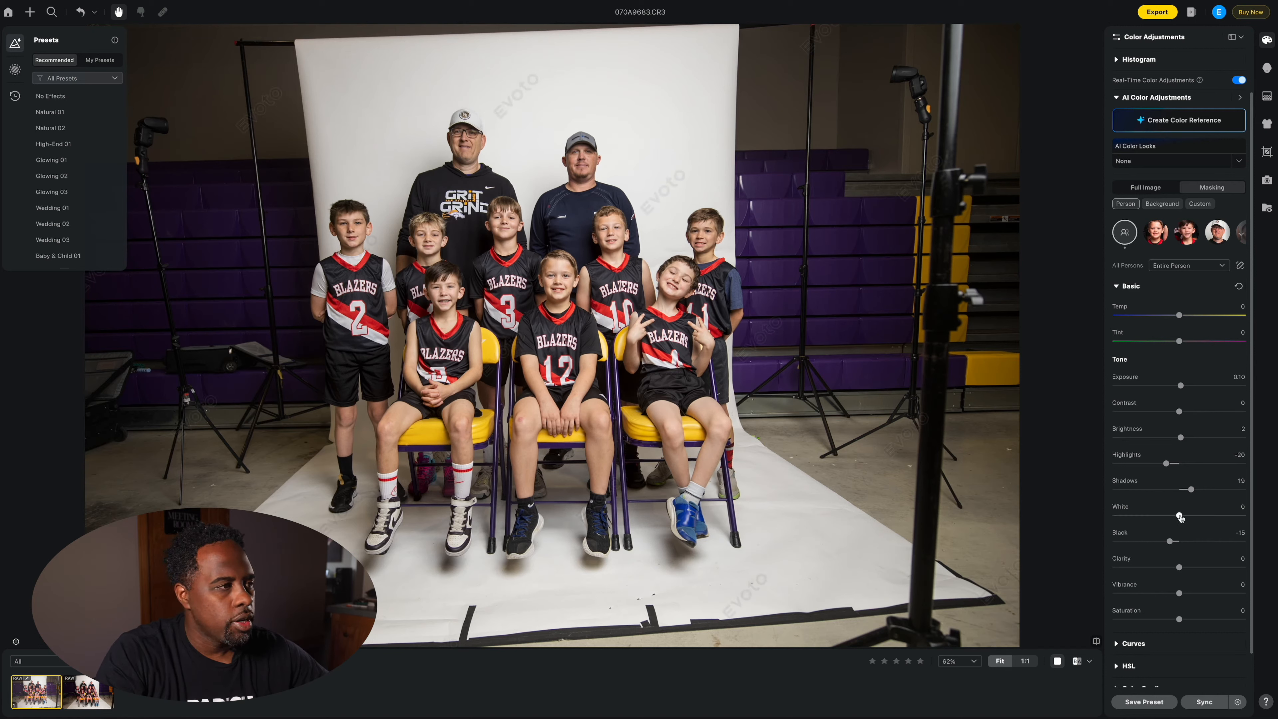
pyautogui.moveTo(1179, 516); pyautogui.dragTo(1182, 516)
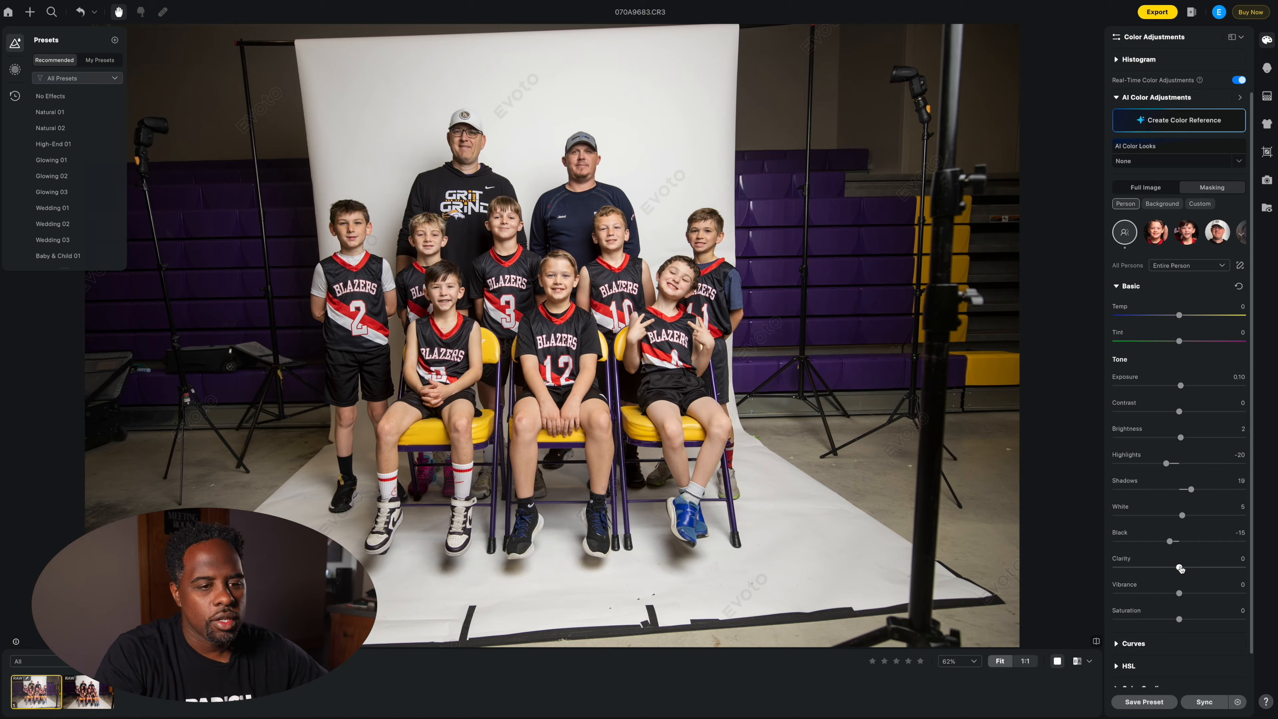
pyautogui.moveTo(1180, 568); pyautogui.dragTo(1182, 569)
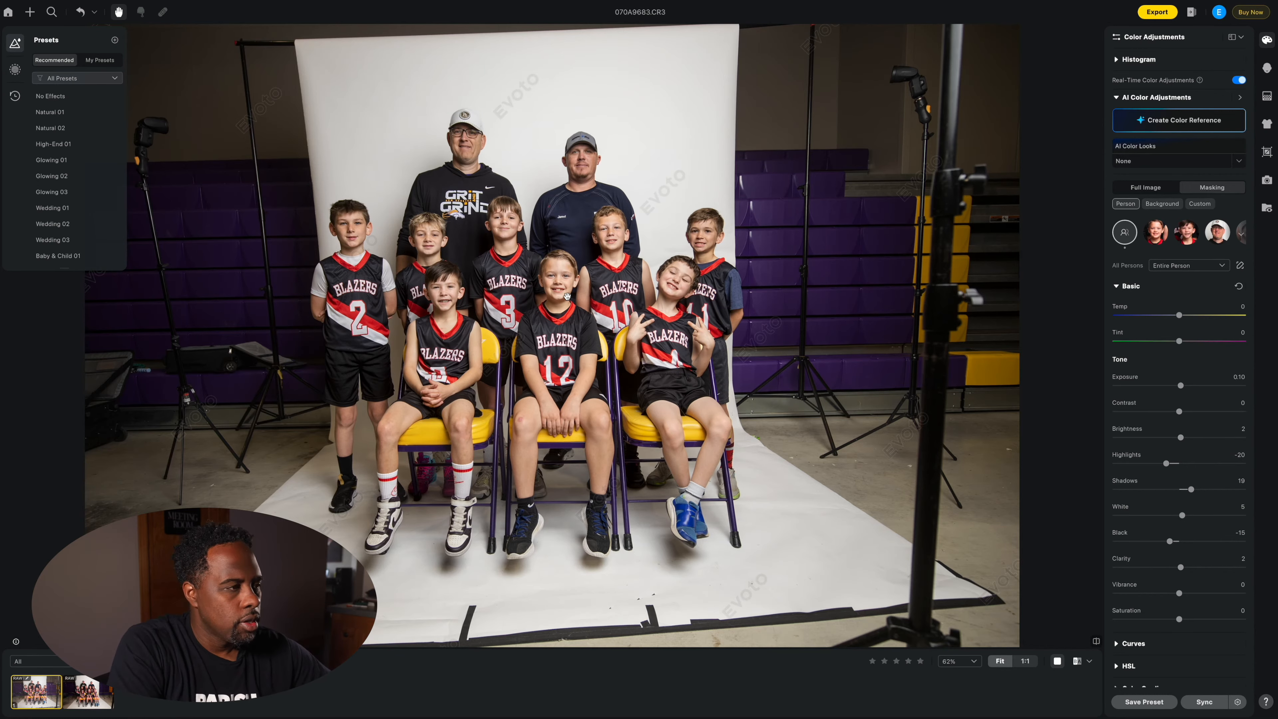
pyautogui.press('super+=')
pyautogui.press('super+=')
pyautogui.press('super+=')
pyautogui.press('super+=')
pyautogui.press('super+=')
pyautogui.press('super+=')
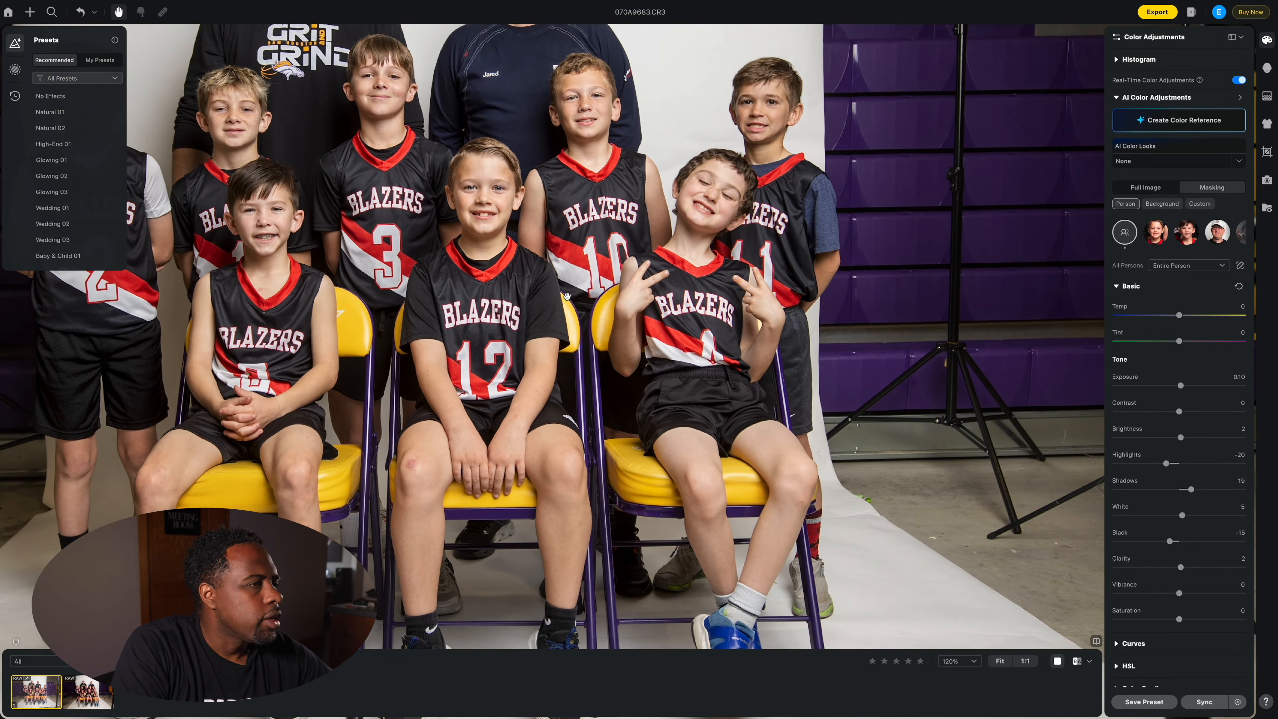
pyautogui.press('super+minus')
pyautogui.press('super+minus')
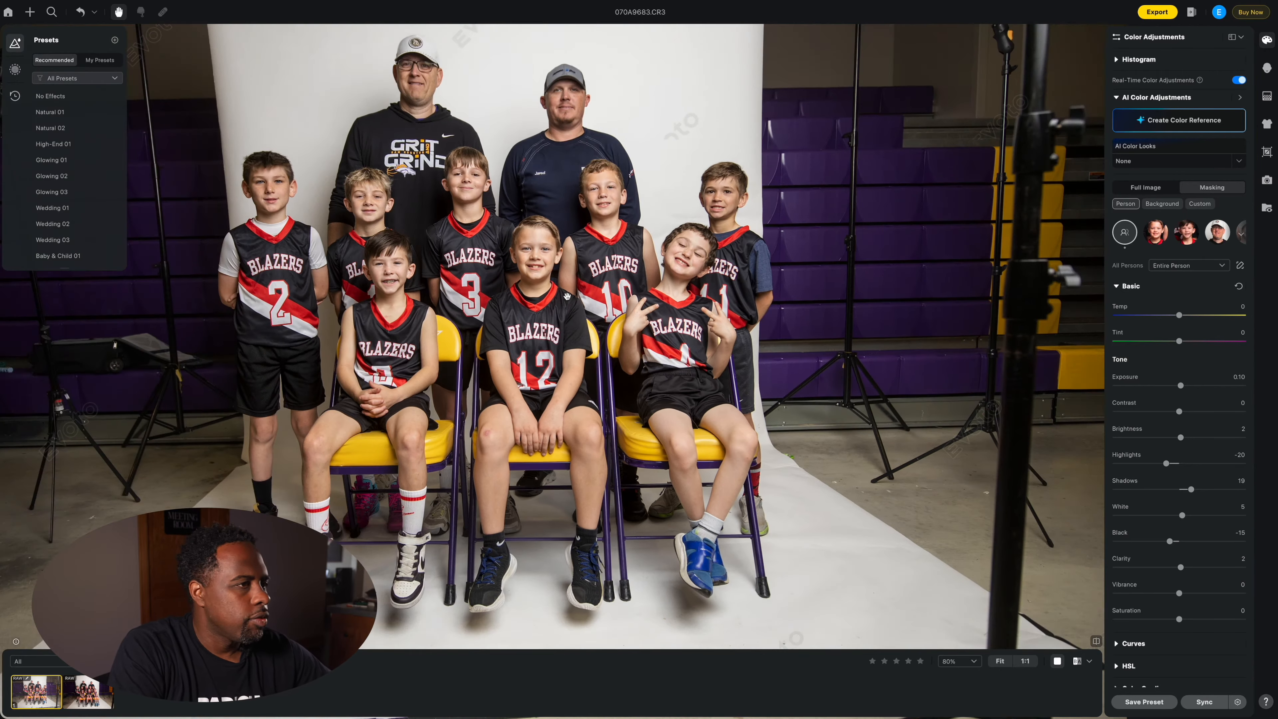
pyautogui.press('super+minus')
pyautogui.press('super+minus')
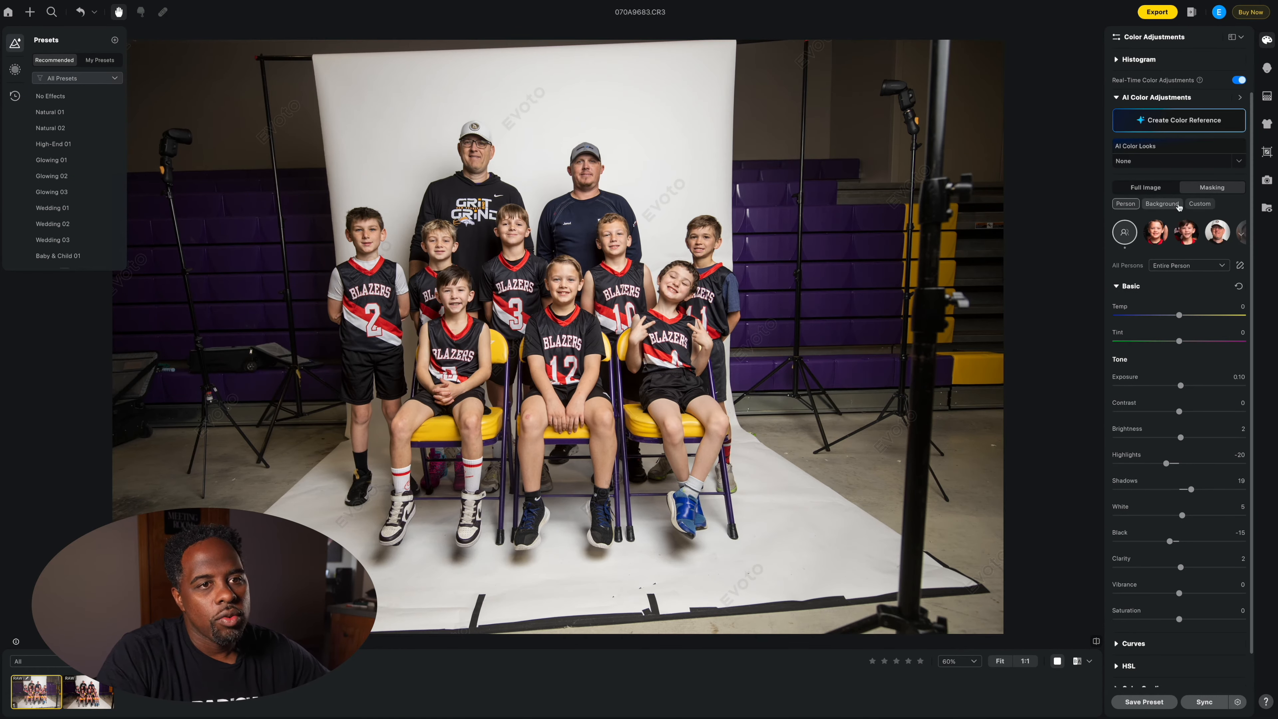
# Step: Raise background exposure to 1.10, then give the third child exposure 0.20, shadows 23, white 16
pyautogui.click(1175, 205)
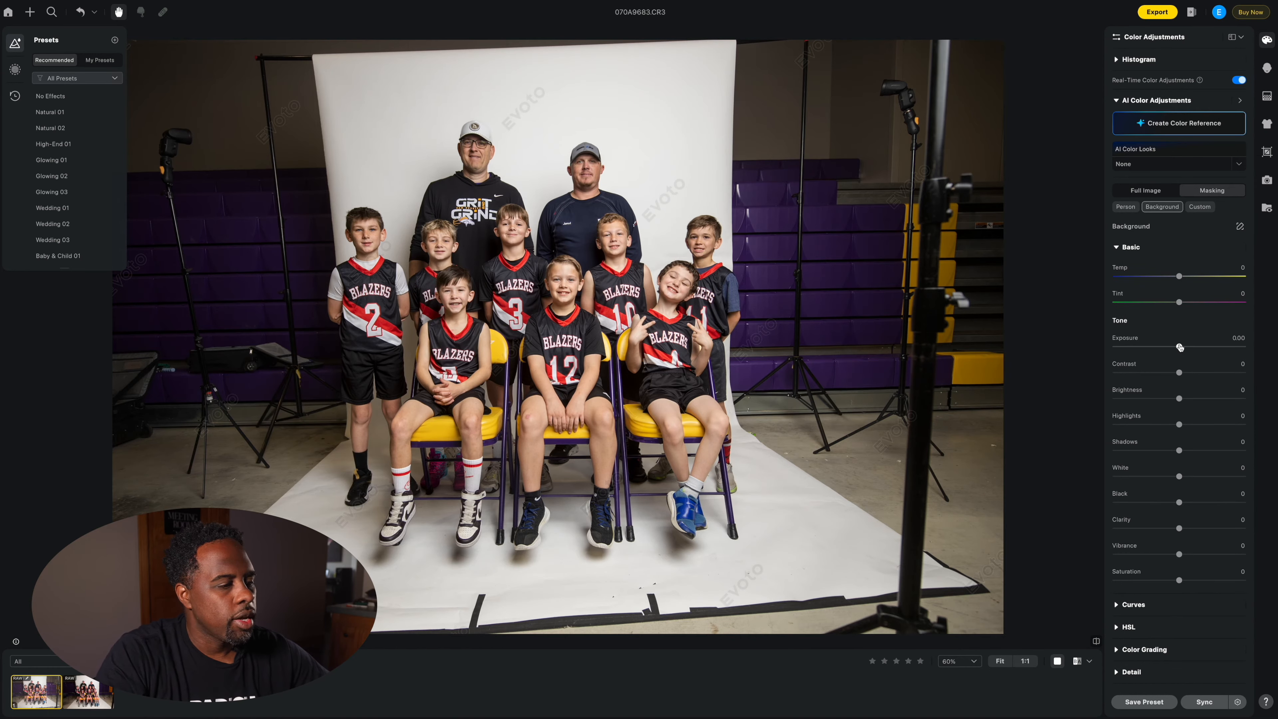
pyautogui.moveTo(1184, 348); pyautogui.dragTo(1194, 346)
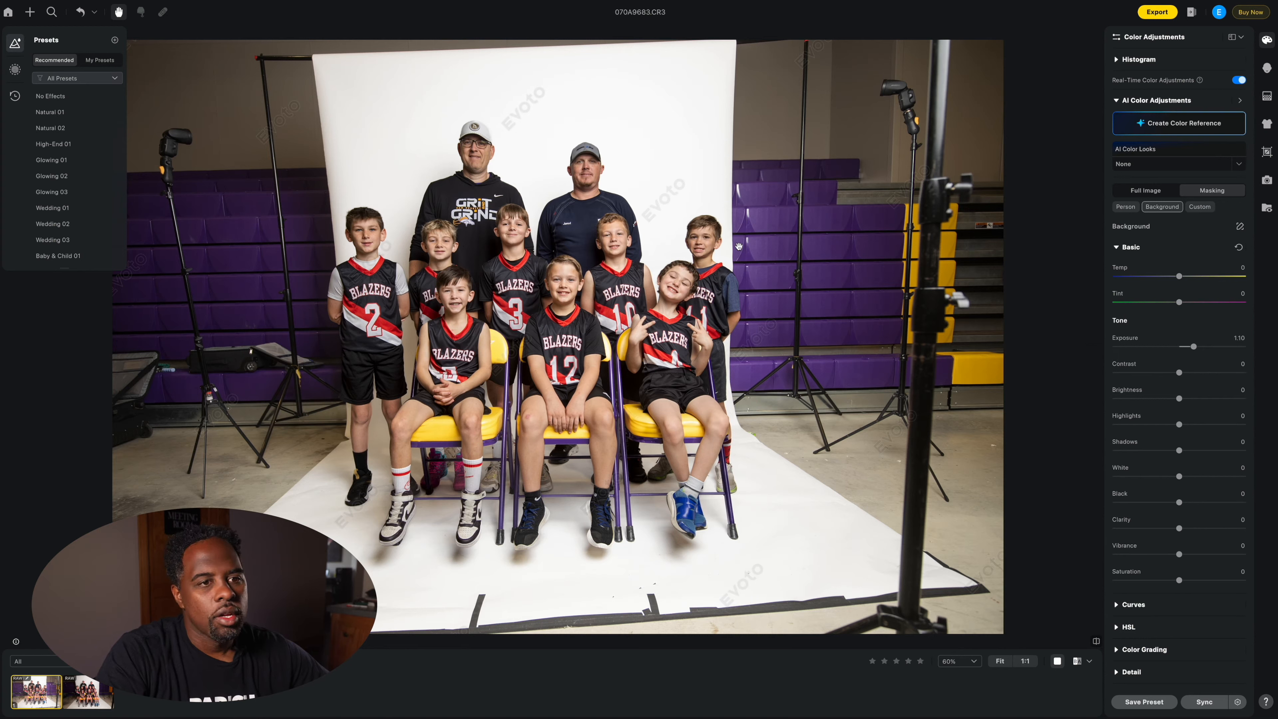
pyautogui.click(1127, 207)
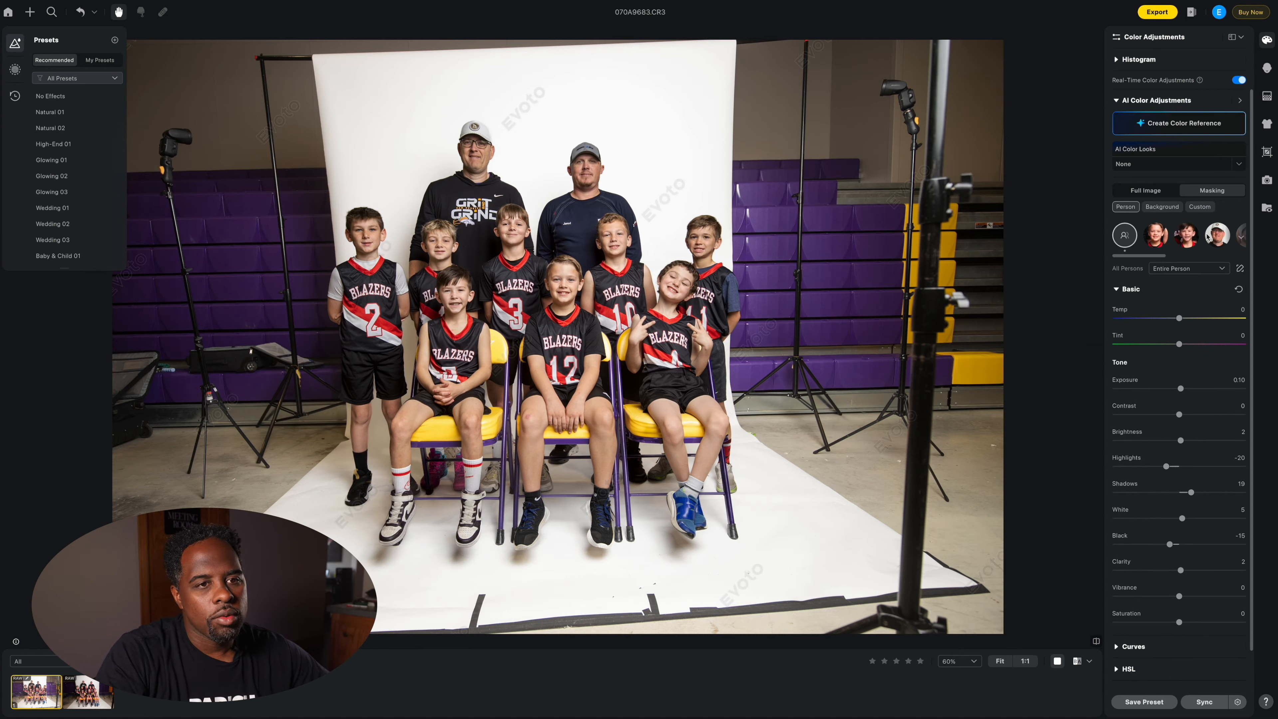
pyautogui.hscroll(1, 1188, 236)
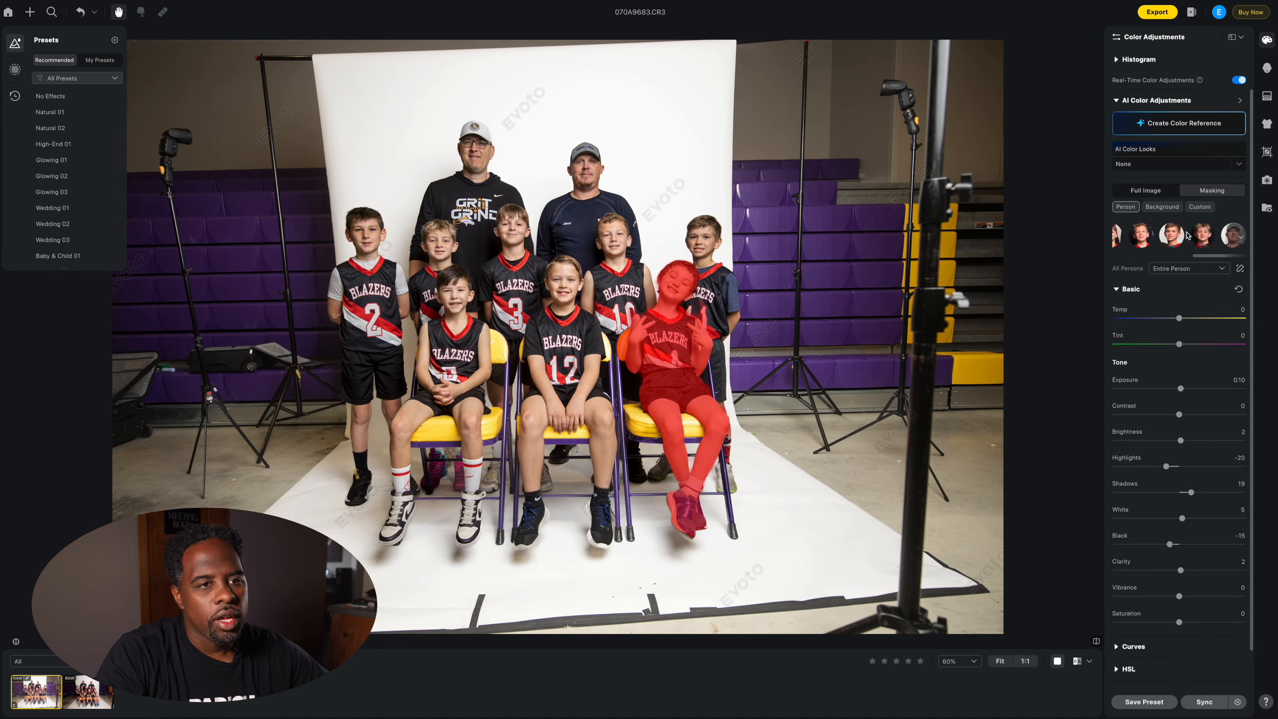
pyautogui.click(1171, 235)
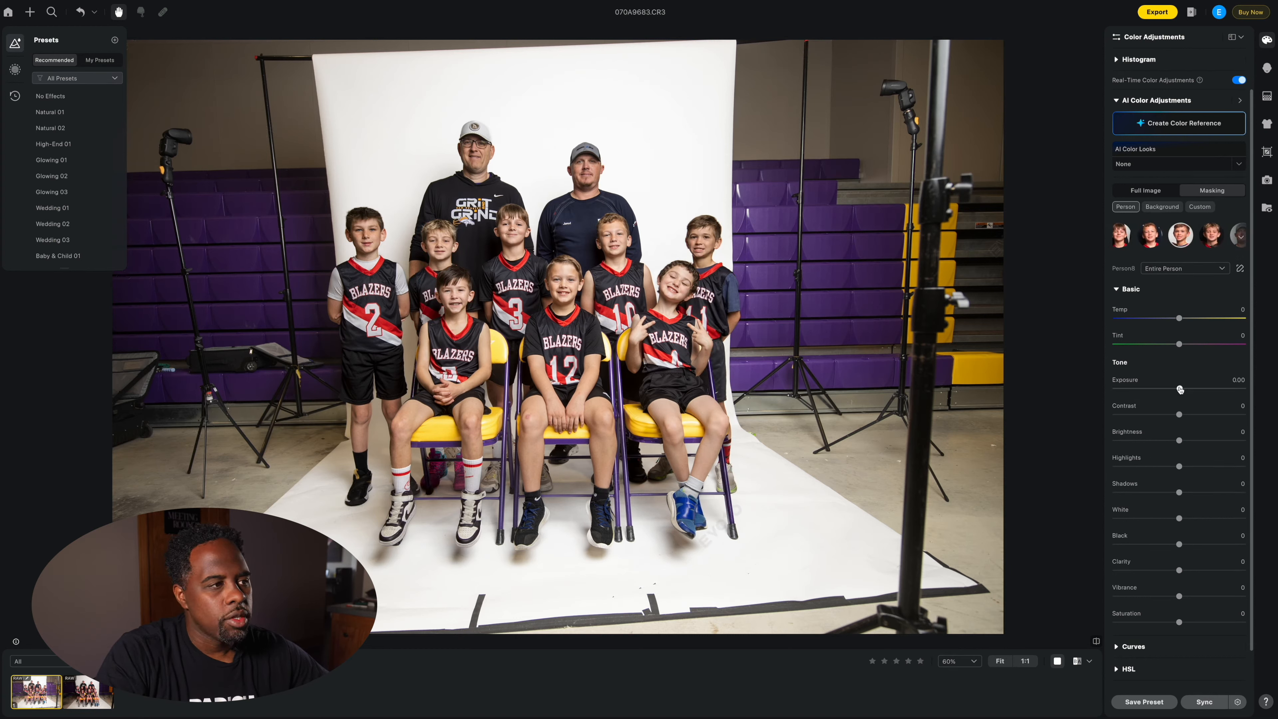
pyautogui.moveTo(1184, 388); pyautogui.dragTo(1182, 388)
pyautogui.moveTo(1179, 492); pyautogui.dragTo(1189, 520)
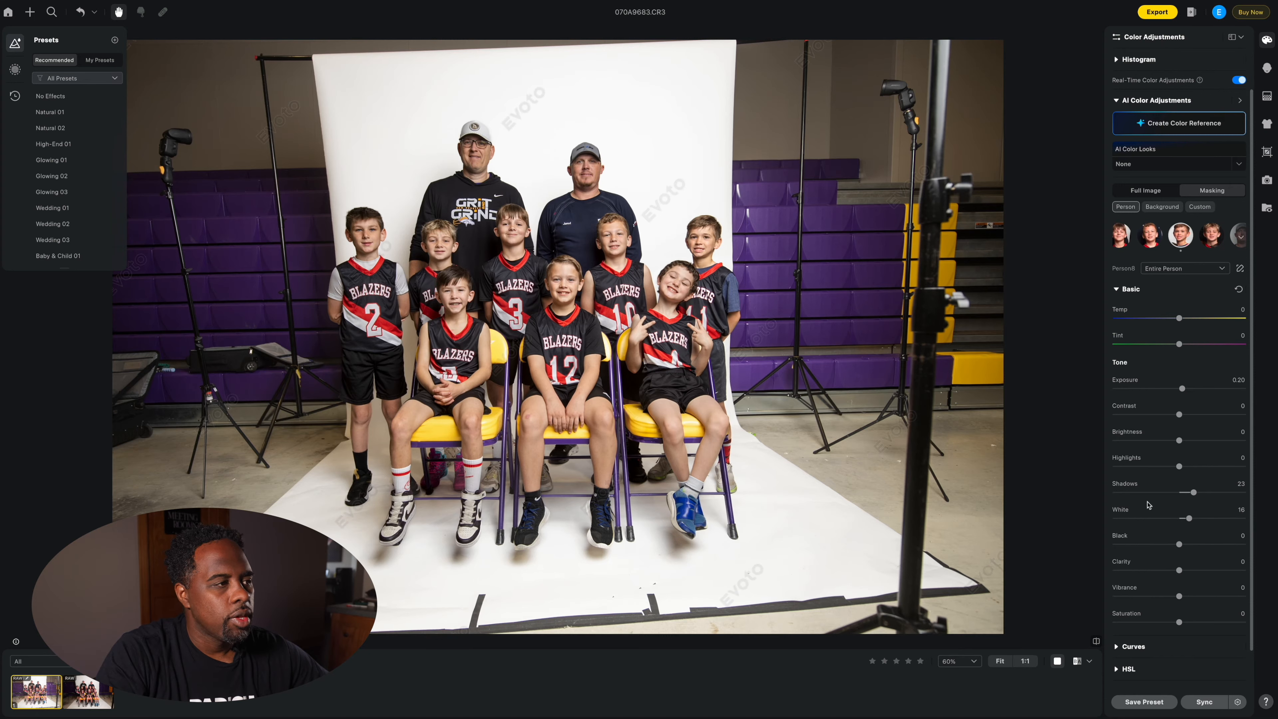
# Step: Compare the edited photo with the unedited original, ending on the edited version
pyautogui.press('\\')
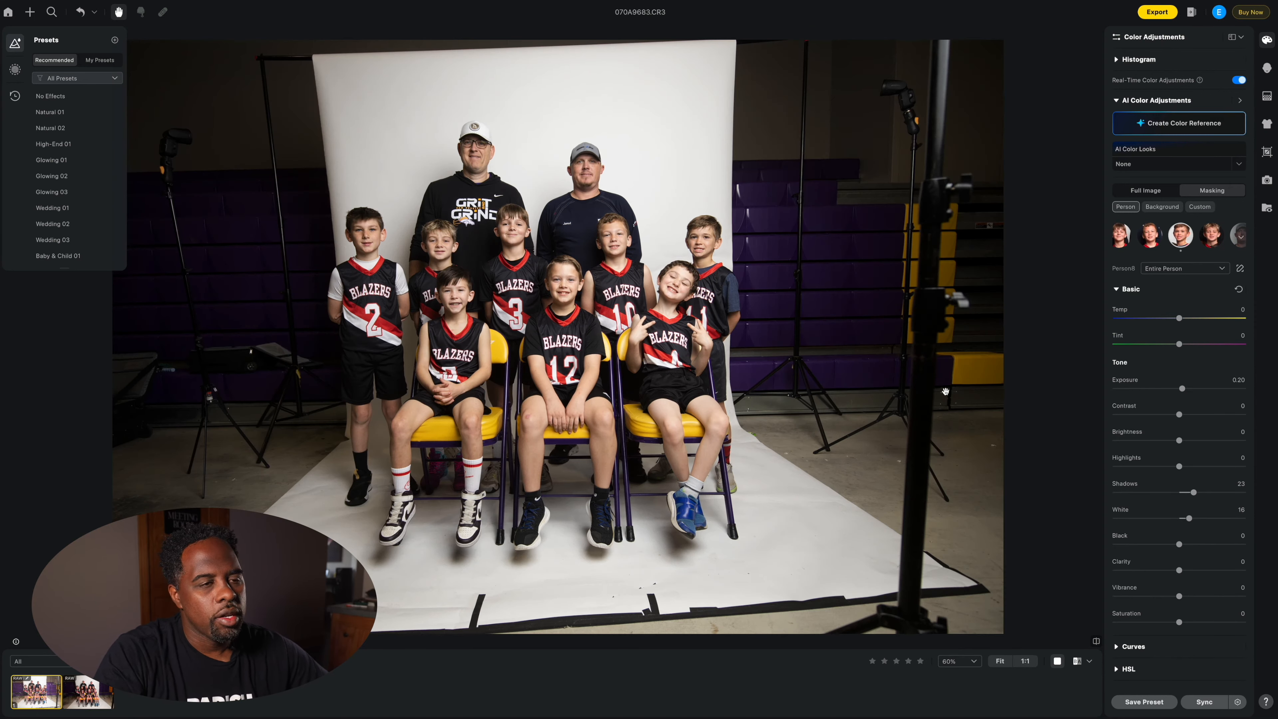
pyautogui.press('\\')
pyautogui.press('\\')
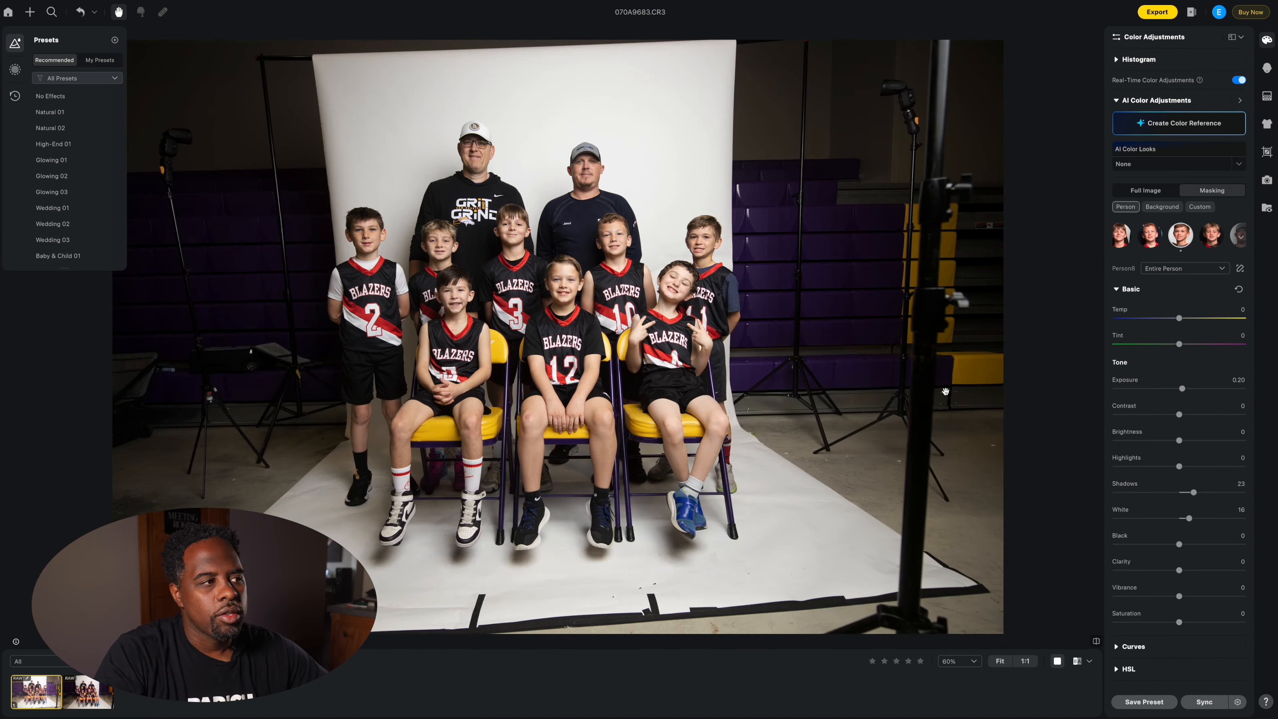
pyautogui.press('\\')
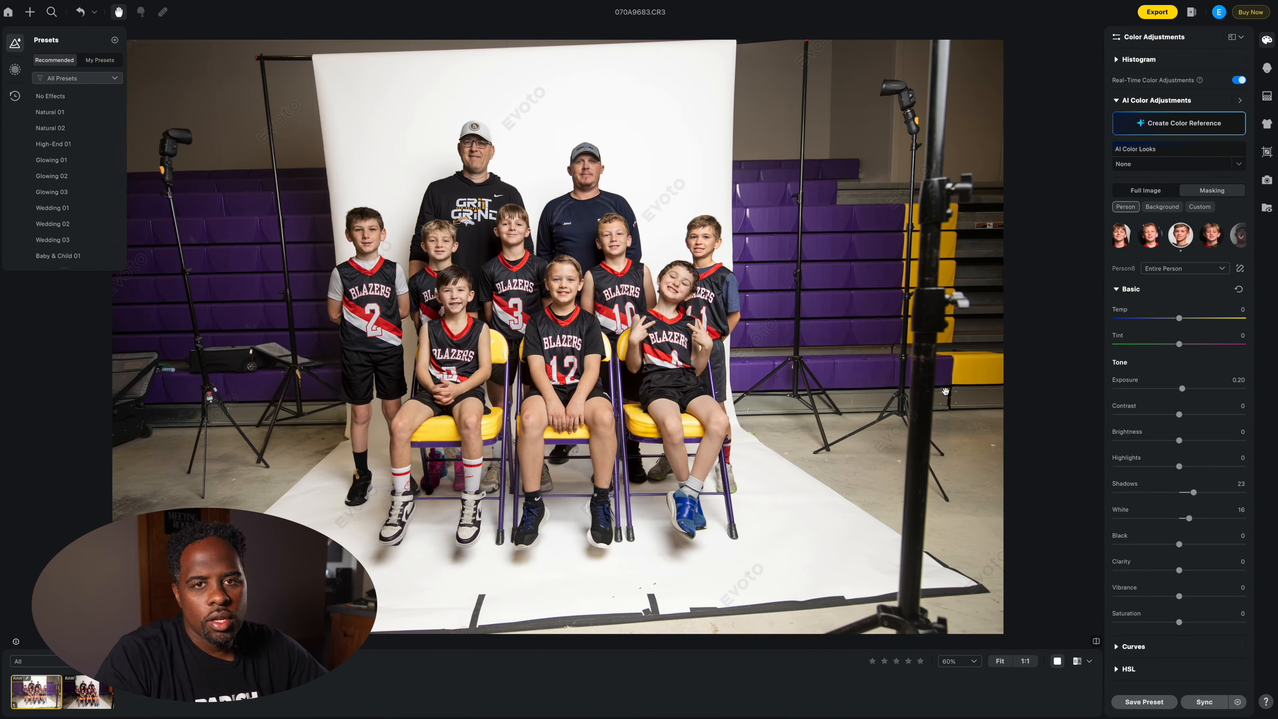
pyautogui.press('\\')
pyautogui.press('\\')
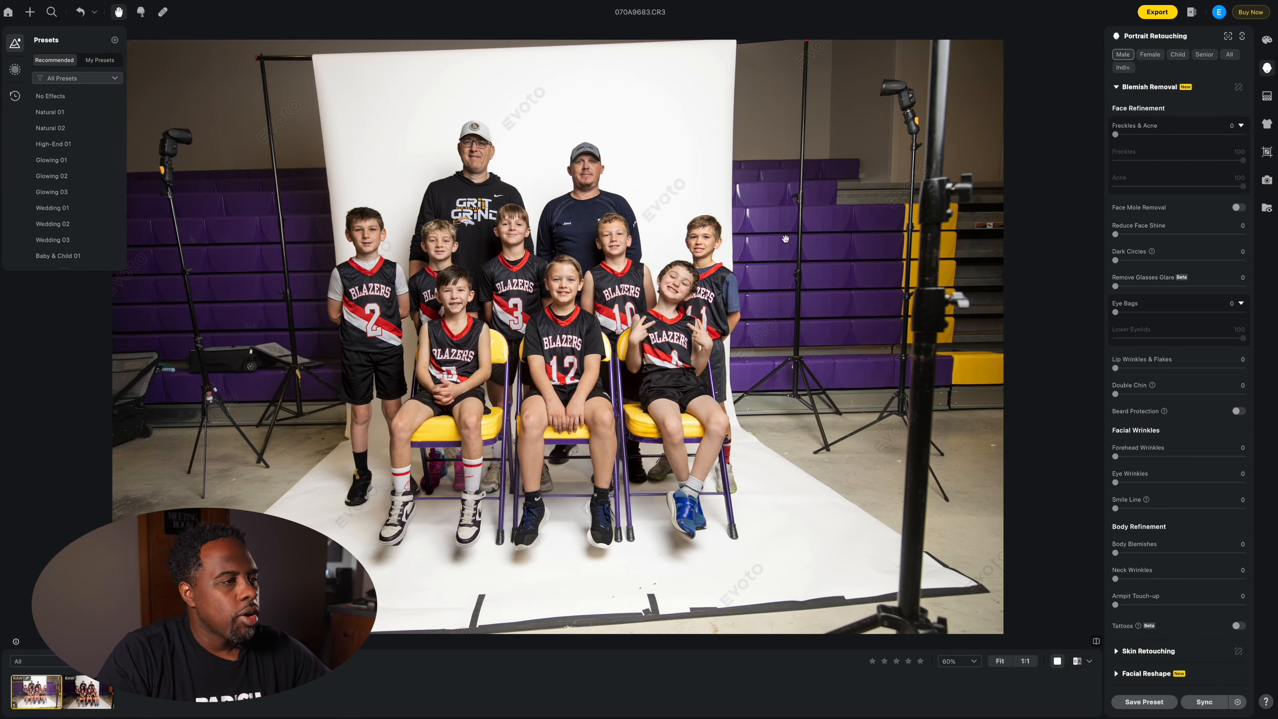
# Step: Sync all edits except Crop & Rotate to the other team photo, 070A9683.CR3
pyautogui.click(86, 692)
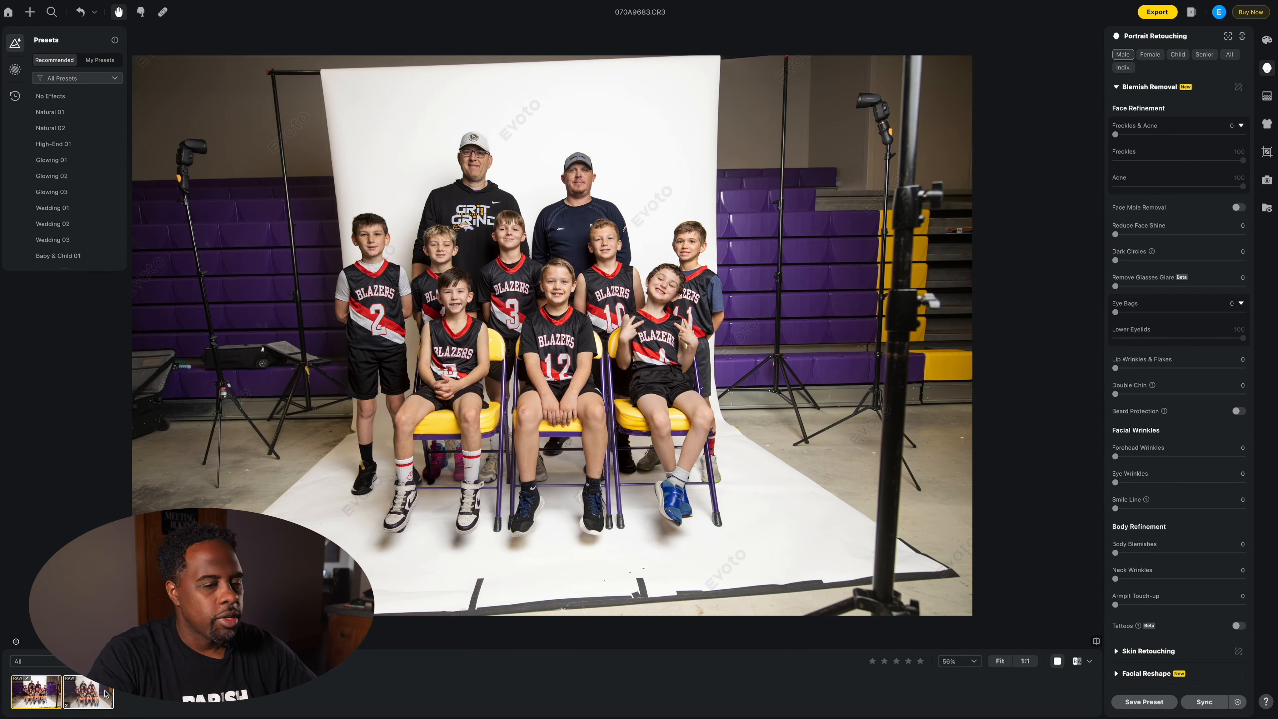
pyautogui.click(1204, 702)
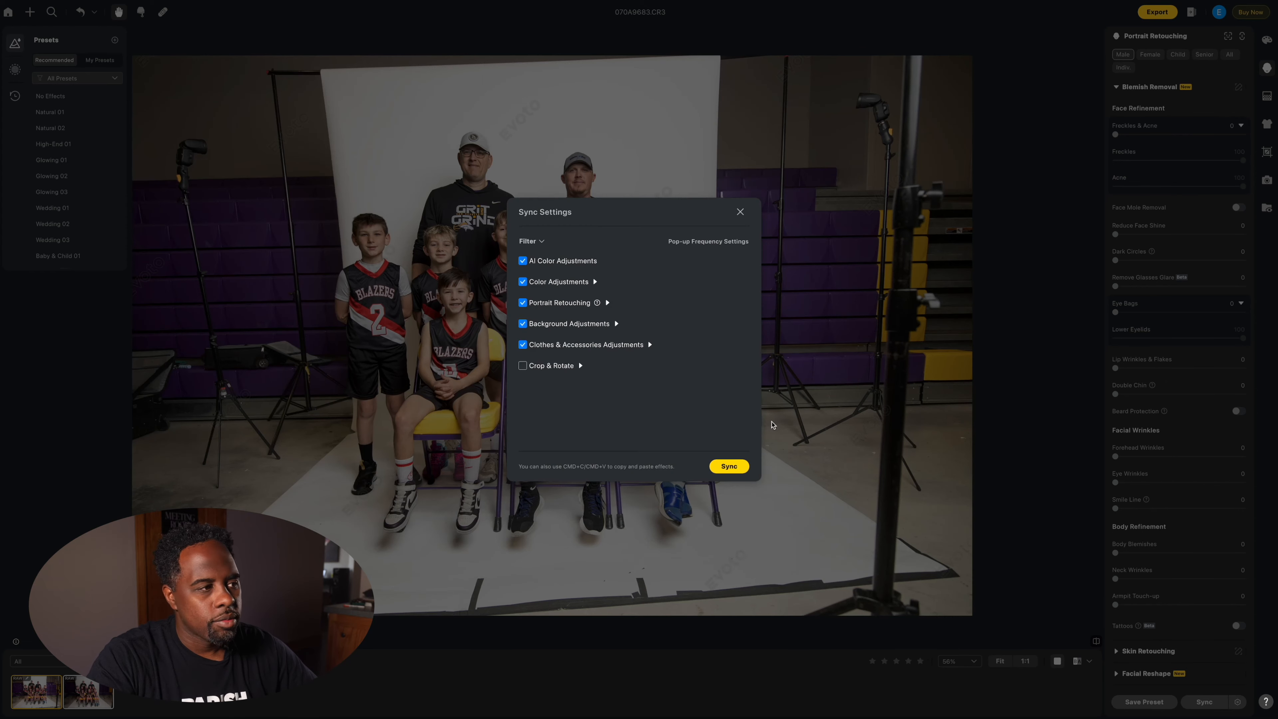
pyautogui.click(729, 466)
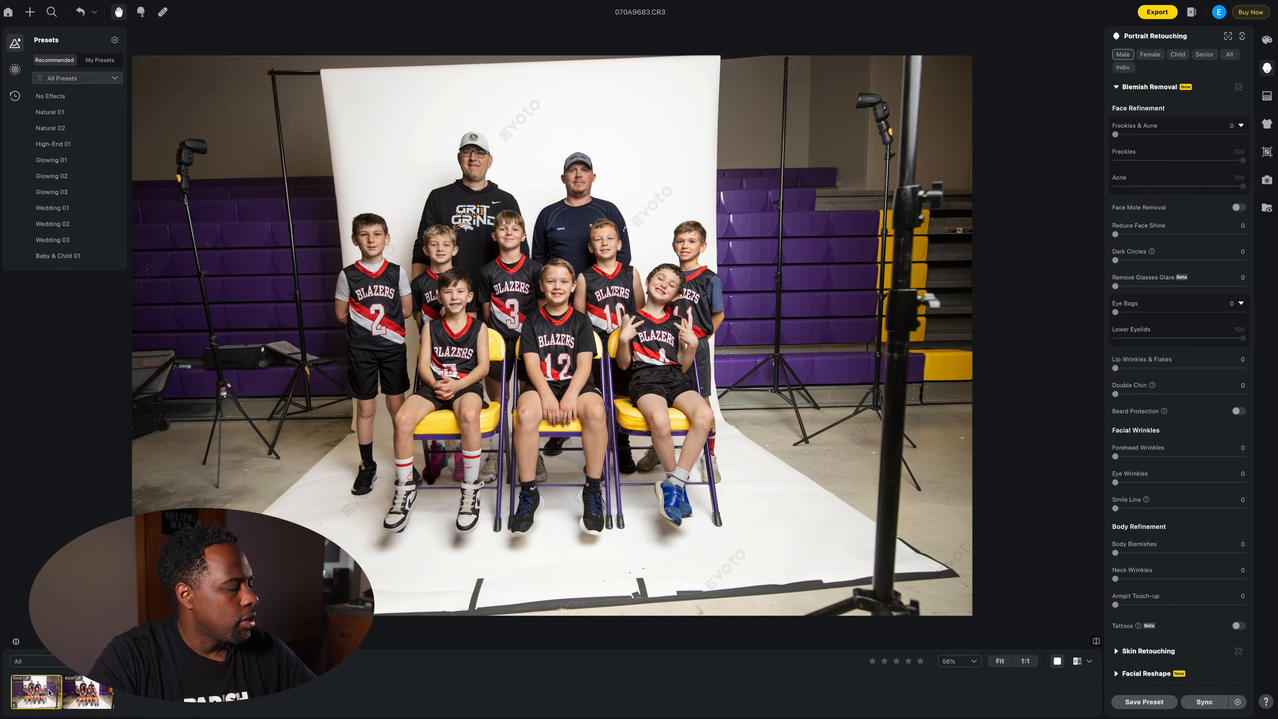
# Step: Compare the synced photo against the first team photo
pyautogui.click(96, 694)
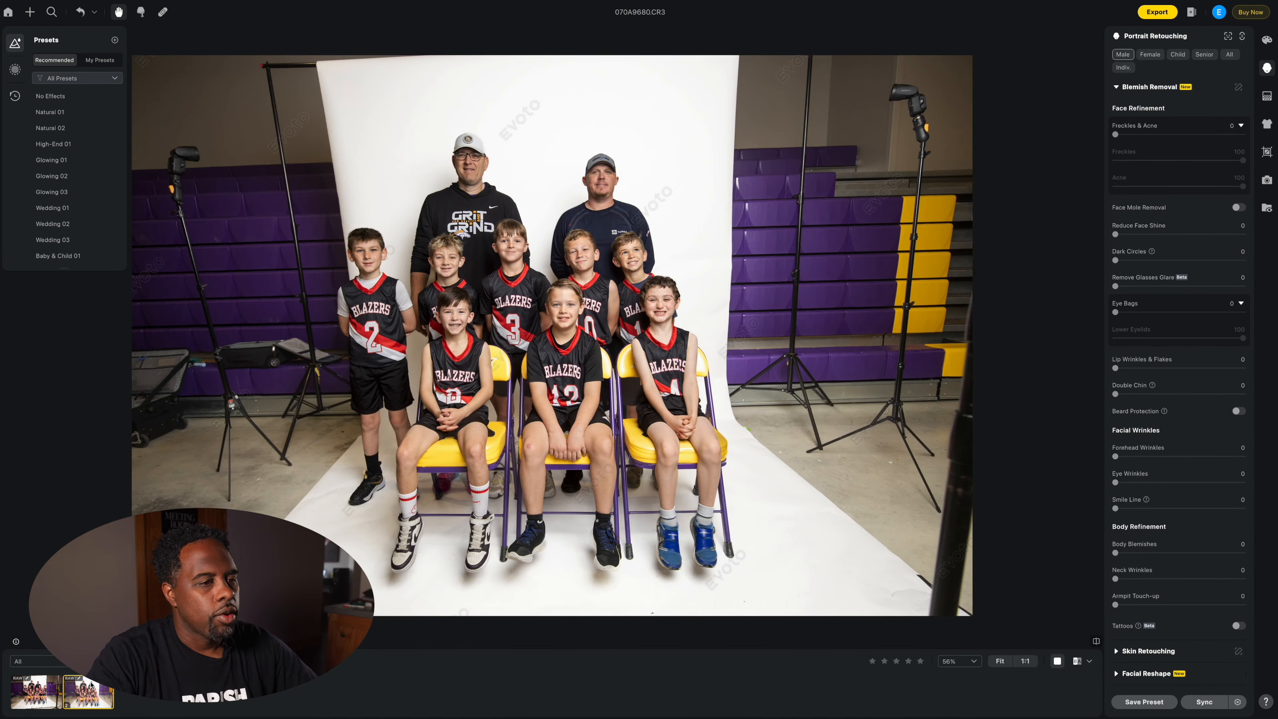
pyautogui.click(24, 688)
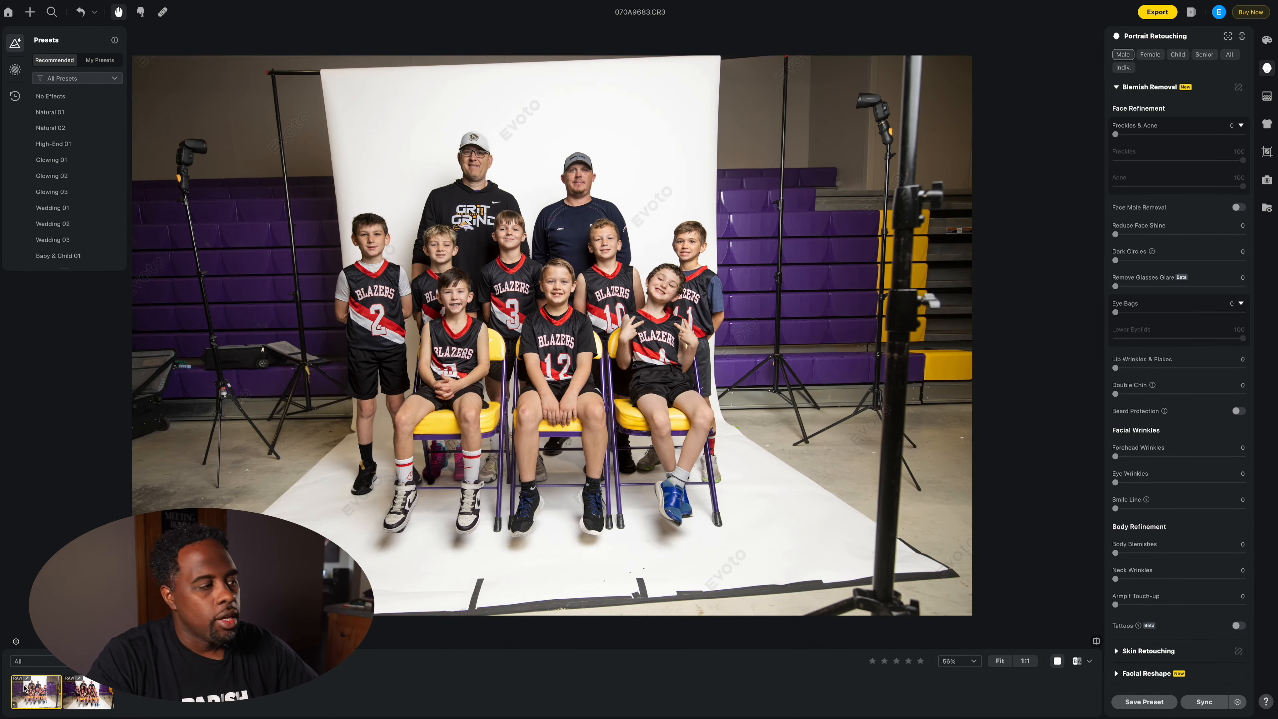
pyautogui.click(86, 690)
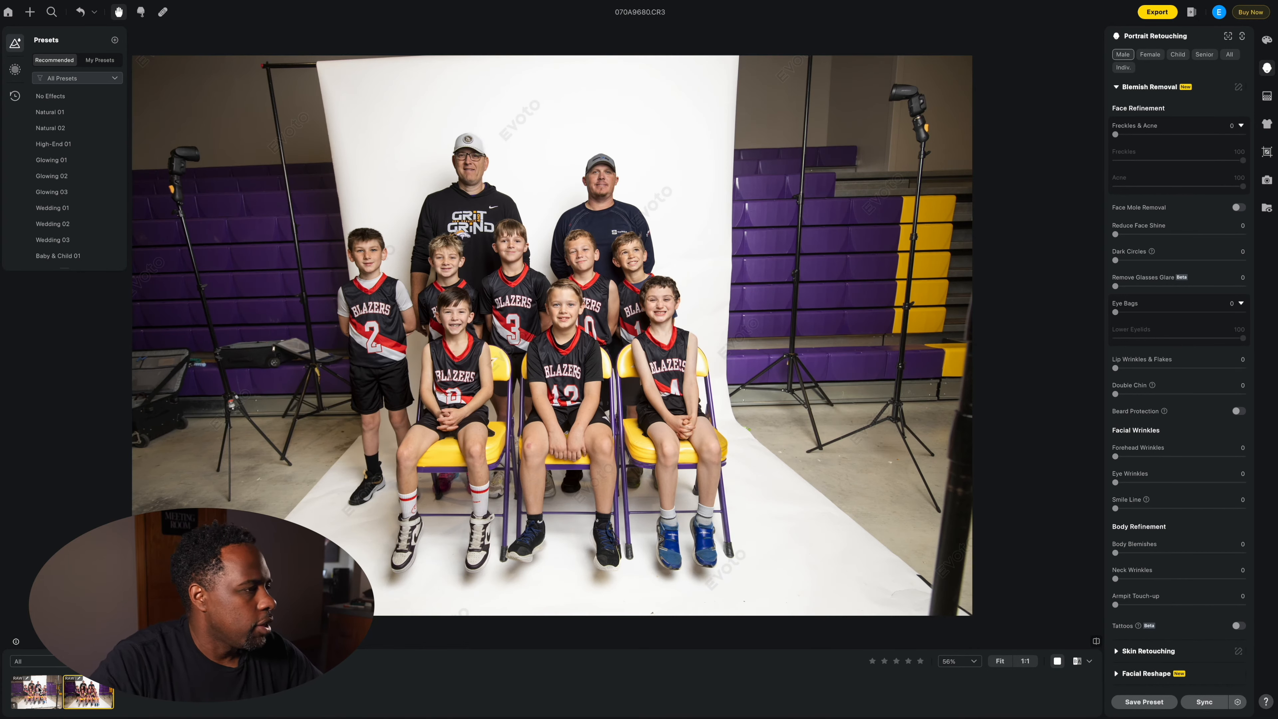
pyautogui.click(49, 687)
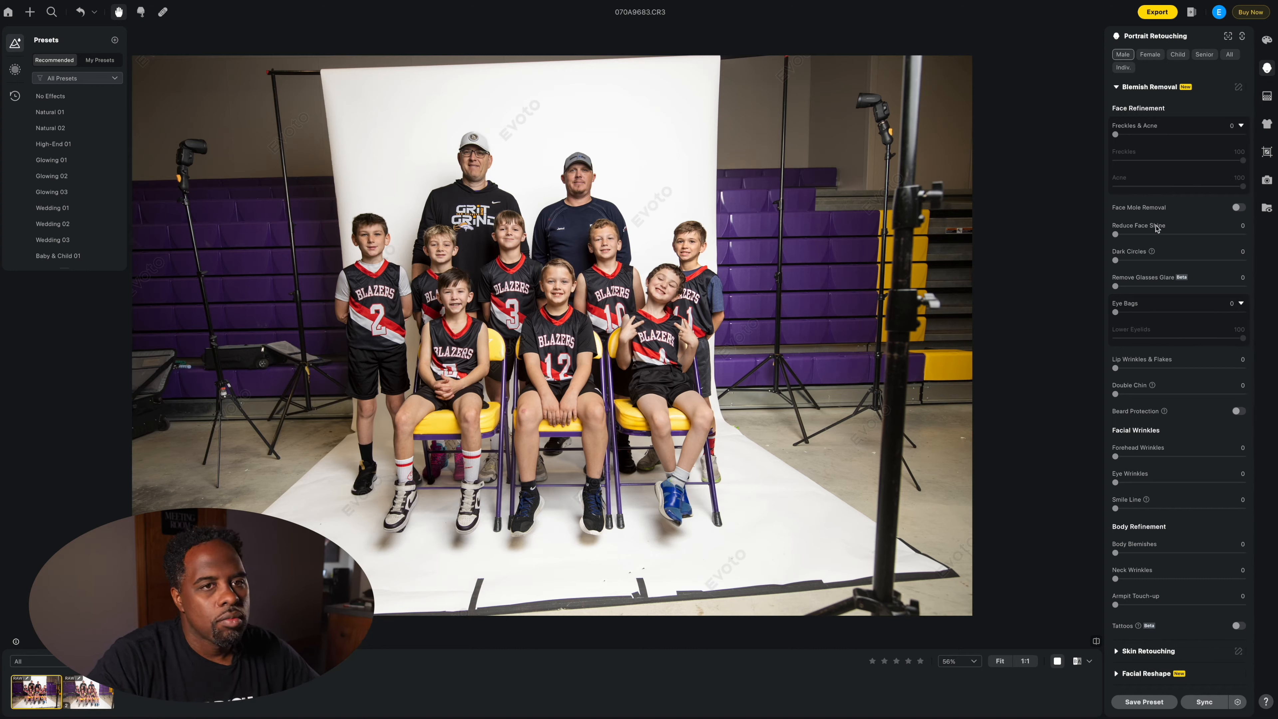
# Step: Set Double Chin reduction to 97
pyautogui.scroll(-1, 1155, 254)
pyautogui.scroll(-3, 1153, 254)
pyautogui.scroll(3, 1128, 354)
pyautogui.moveTo(1116, 394); pyautogui.dragTo(1209, 395)
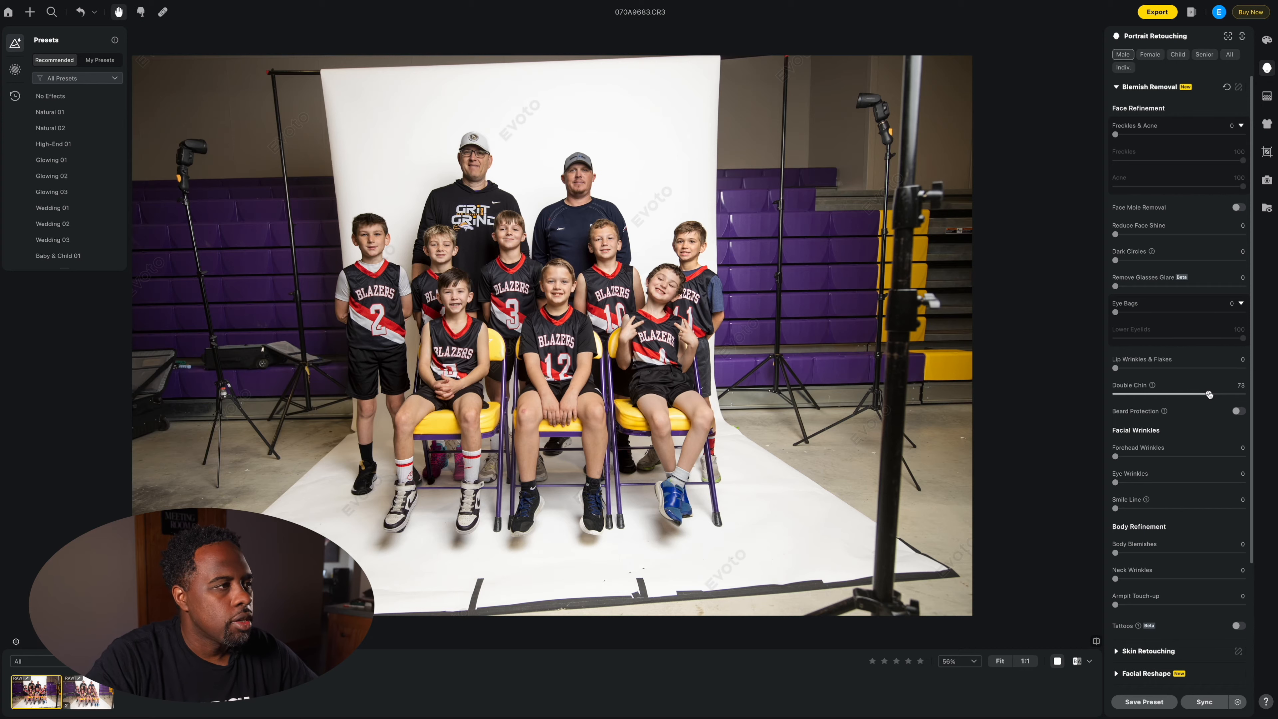
pyautogui.moveTo(1215, 395); pyautogui.dragTo(1227, 394)
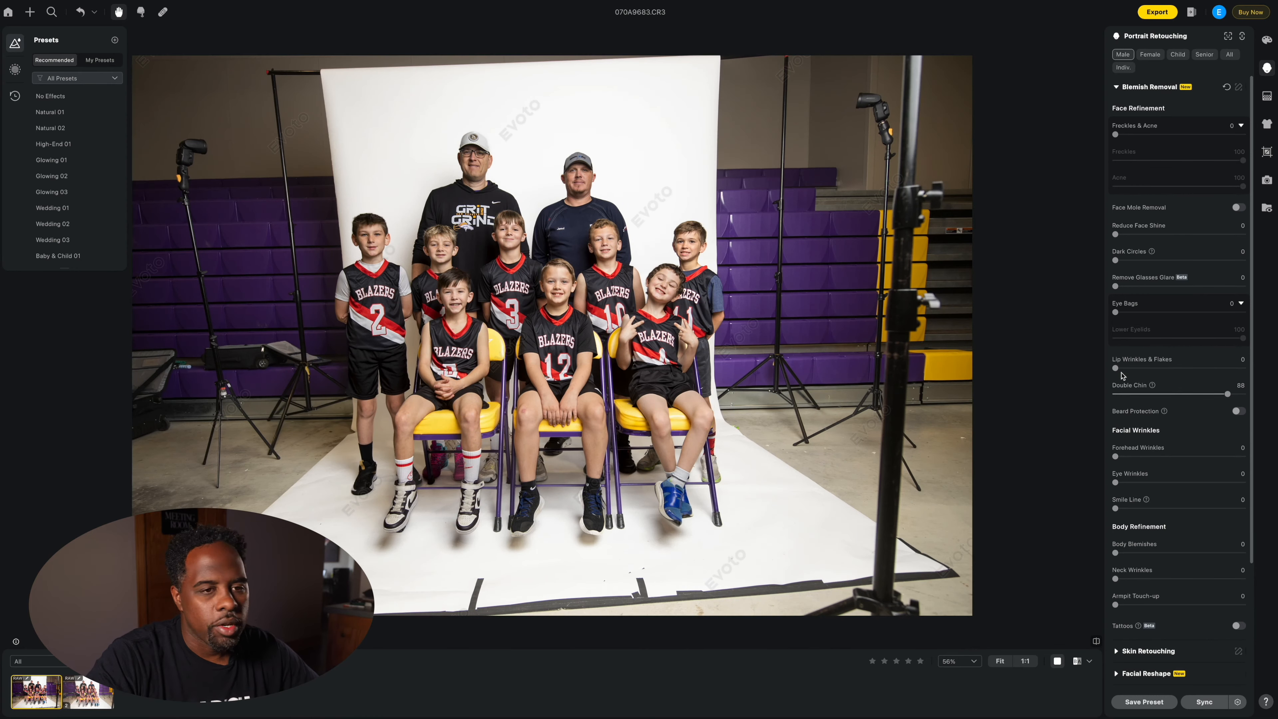
pyautogui.moveTo(1230, 399); pyautogui.dragTo(1241, 396)
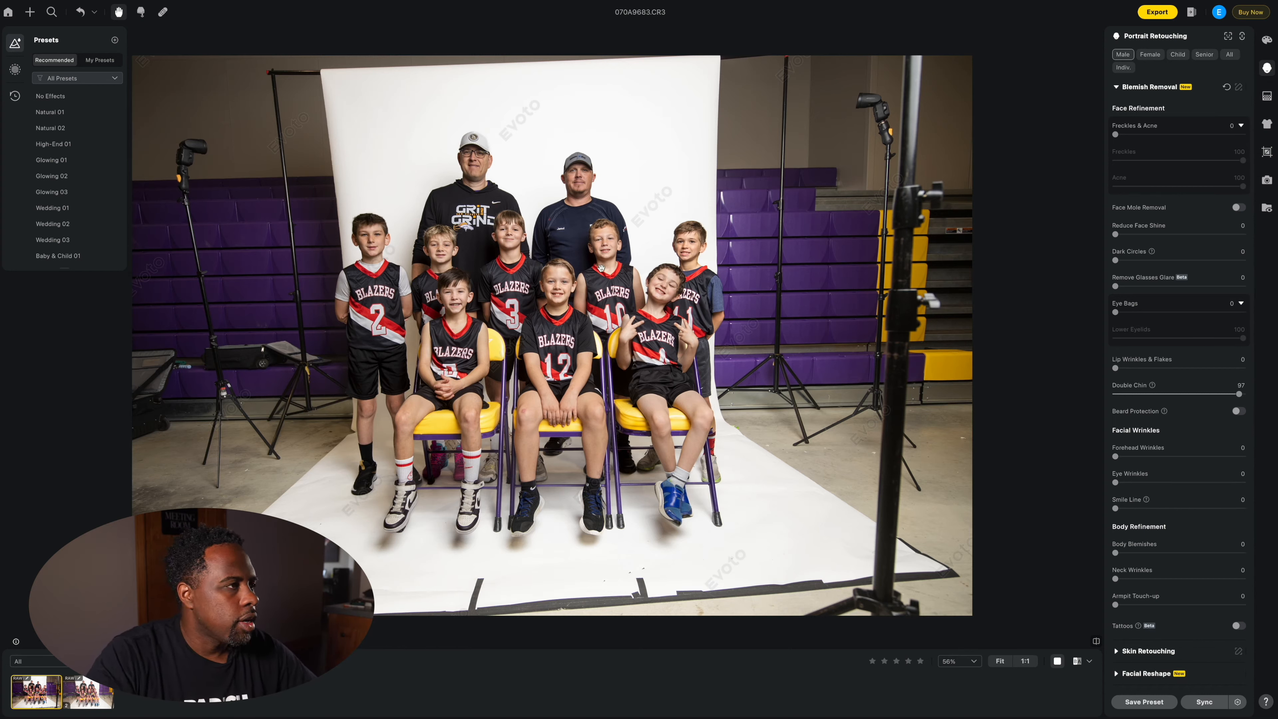
# Step: Set Eye Bags to 40, Dark Circles to 49 and Neck Wrinkles to 85
pyautogui.moveTo(1116, 311); pyautogui.dragTo(1165, 312)
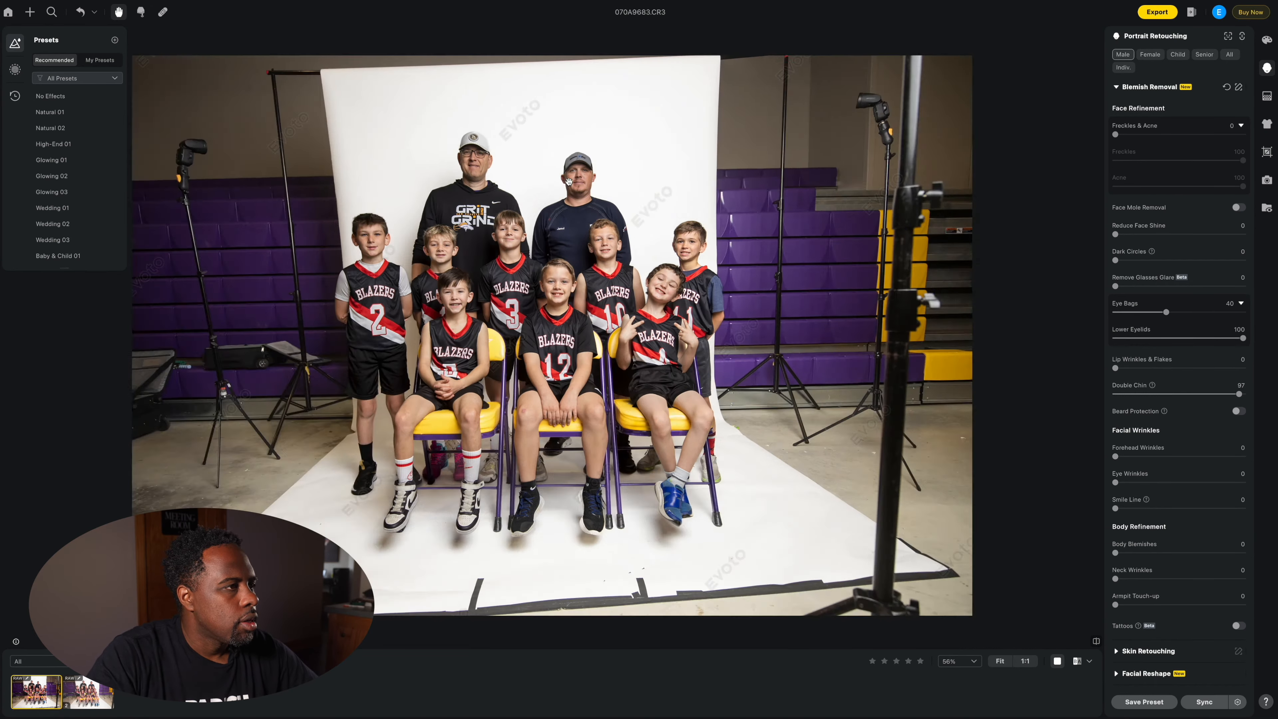
pyautogui.scroll(2, 578, 178)
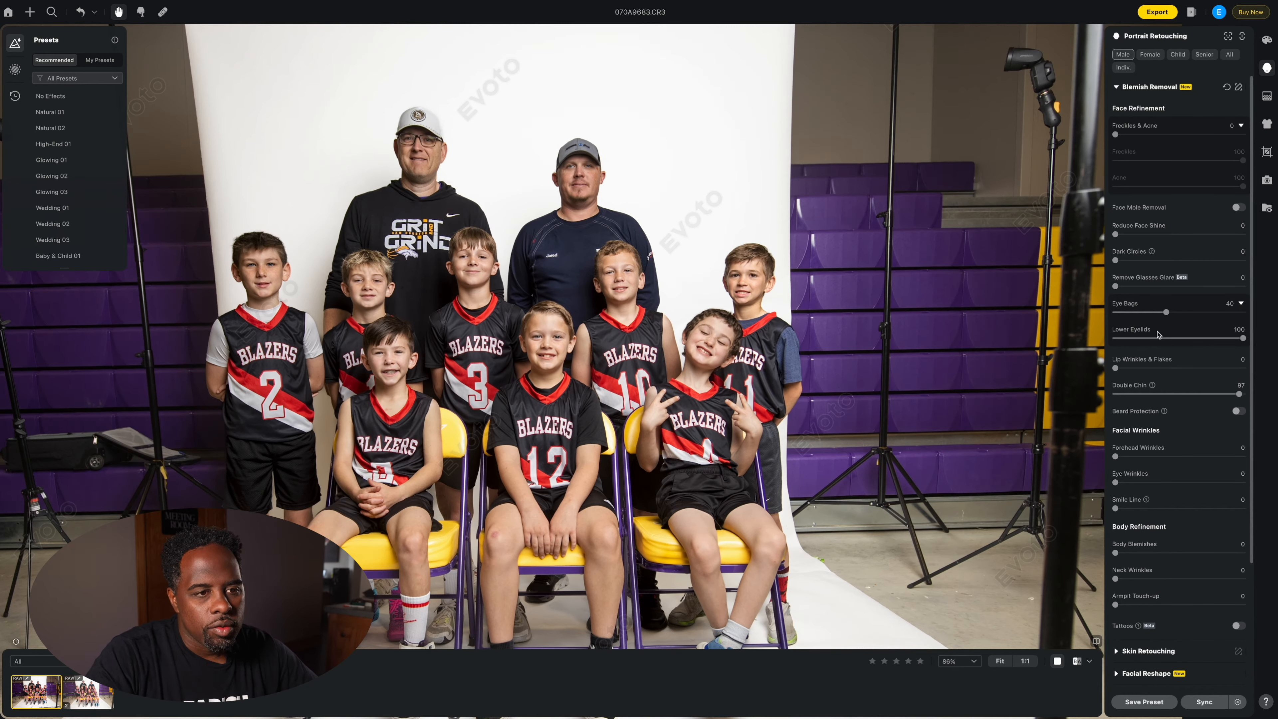
pyautogui.moveTo(1115, 260); pyautogui.dragTo(1178, 261)
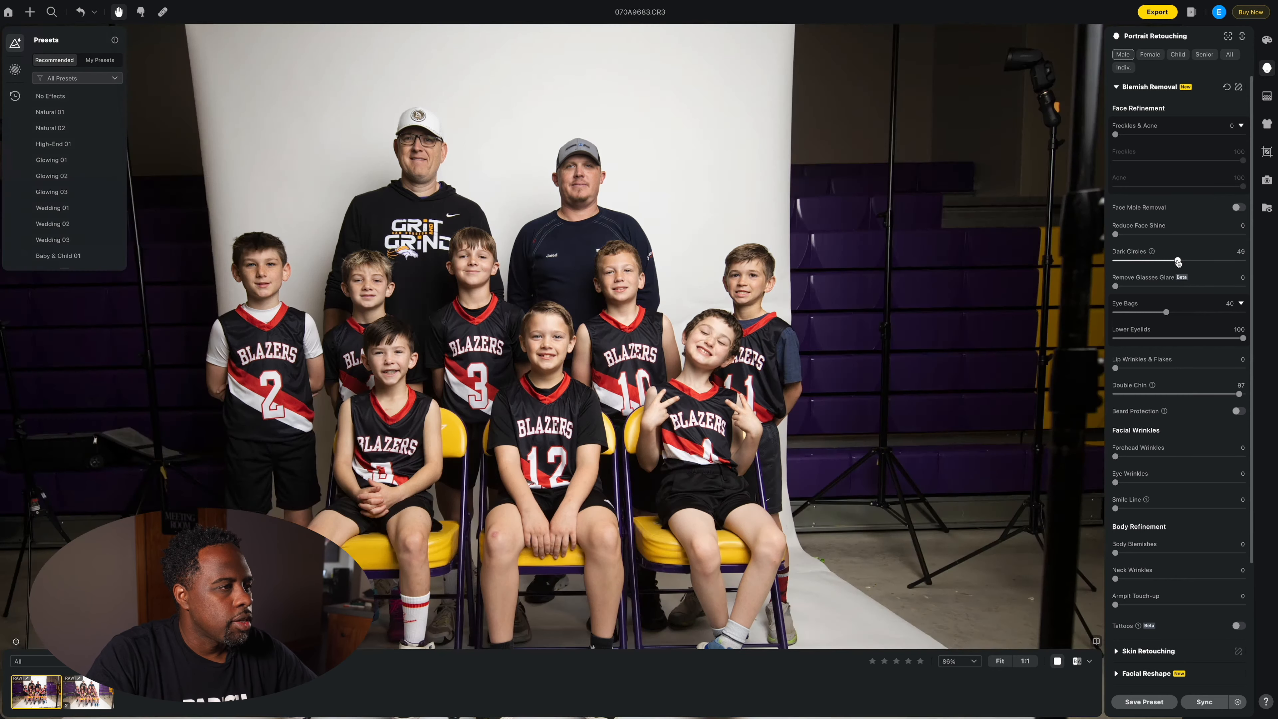
pyautogui.scroll(-3, 1185, 386)
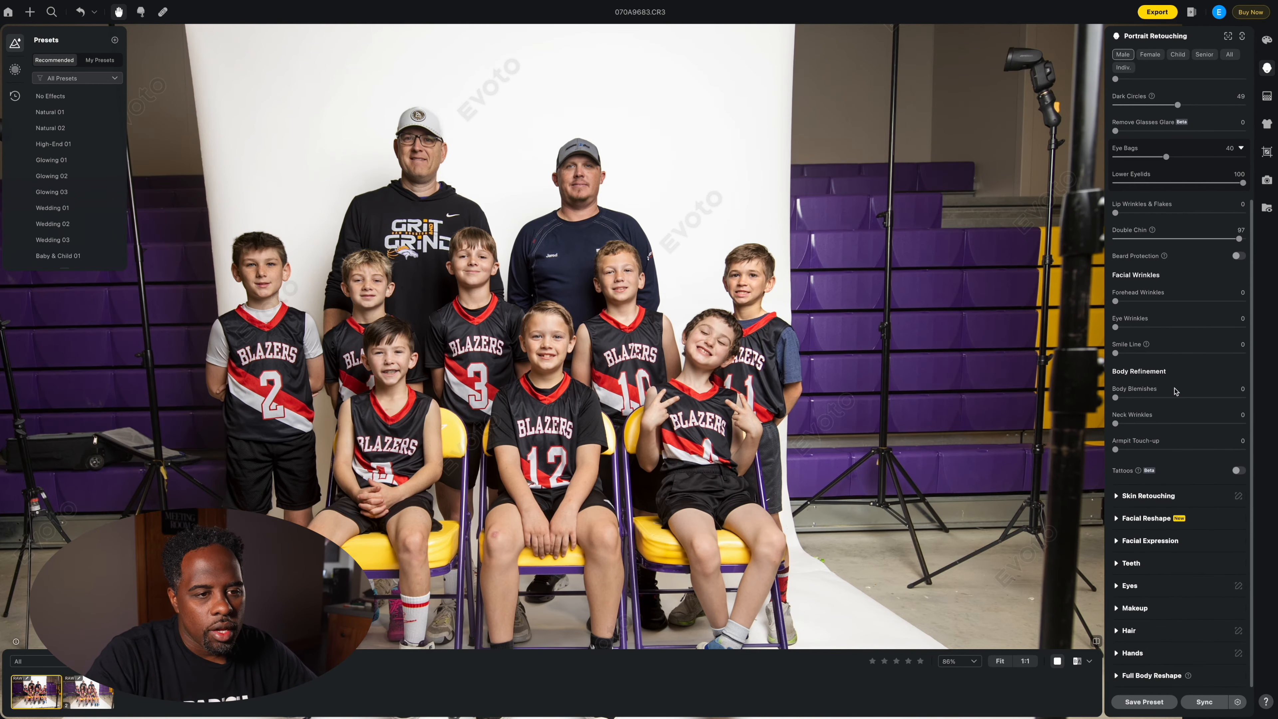
pyautogui.moveTo(1116, 425); pyautogui.dragTo(1224, 426)
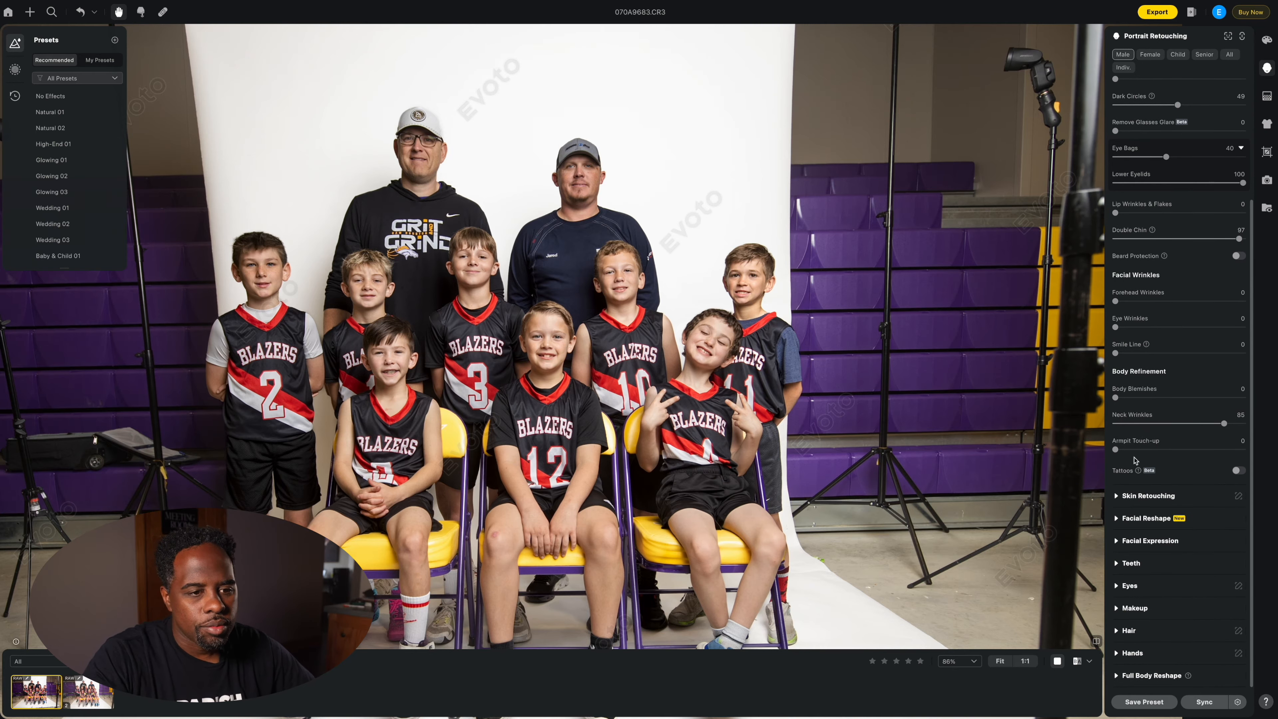
# Step: Try the Even (Dodge & Burn) skin slider, then reset it to 0
pyautogui.click(1116, 497)
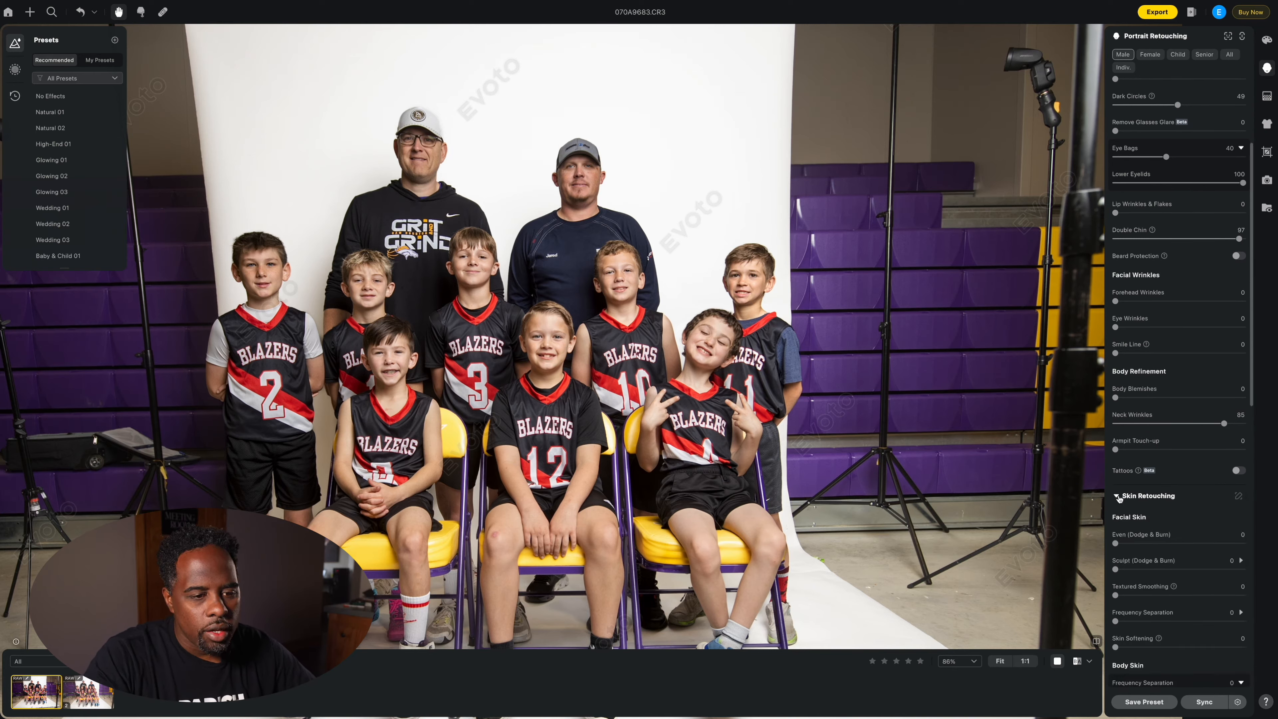
pyautogui.moveTo(1115, 544); pyautogui.dragTo(1250, 544)
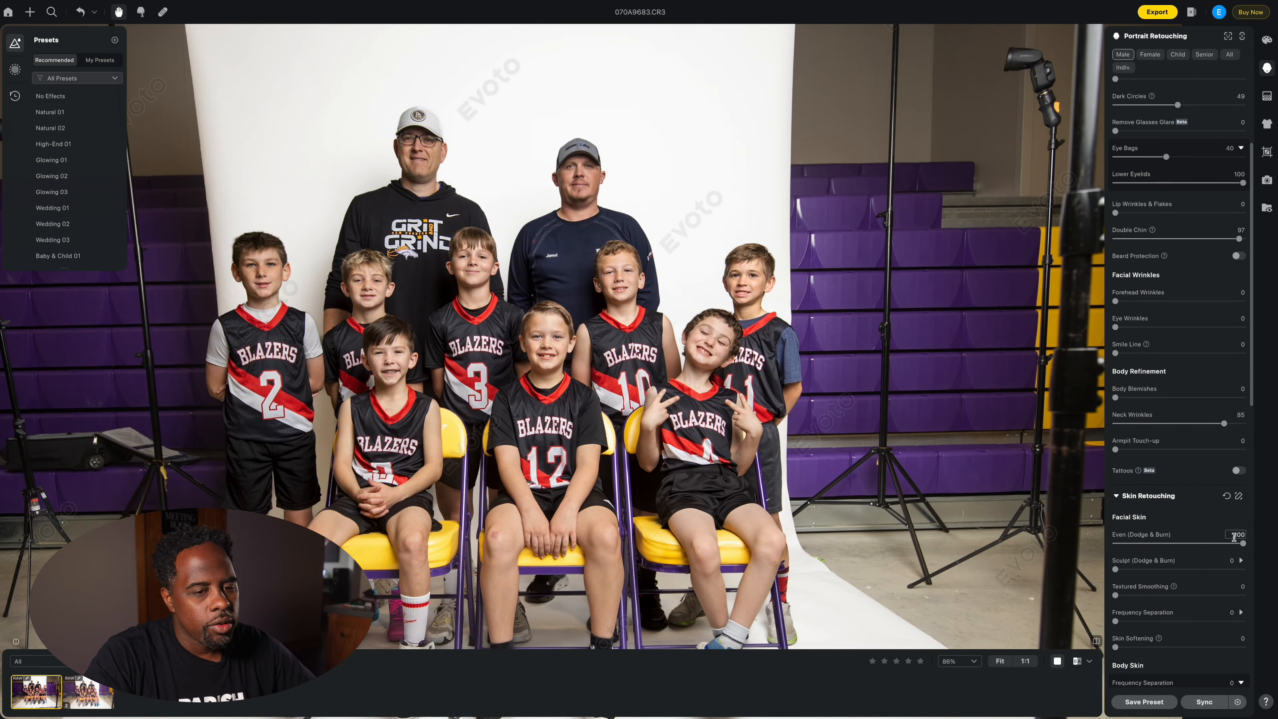
pyautogui.hotkey('ctrl', 'z')
pyautogui.scroll(-4, 1140, 360)
pyautogui.doubleClick(1141, 346)
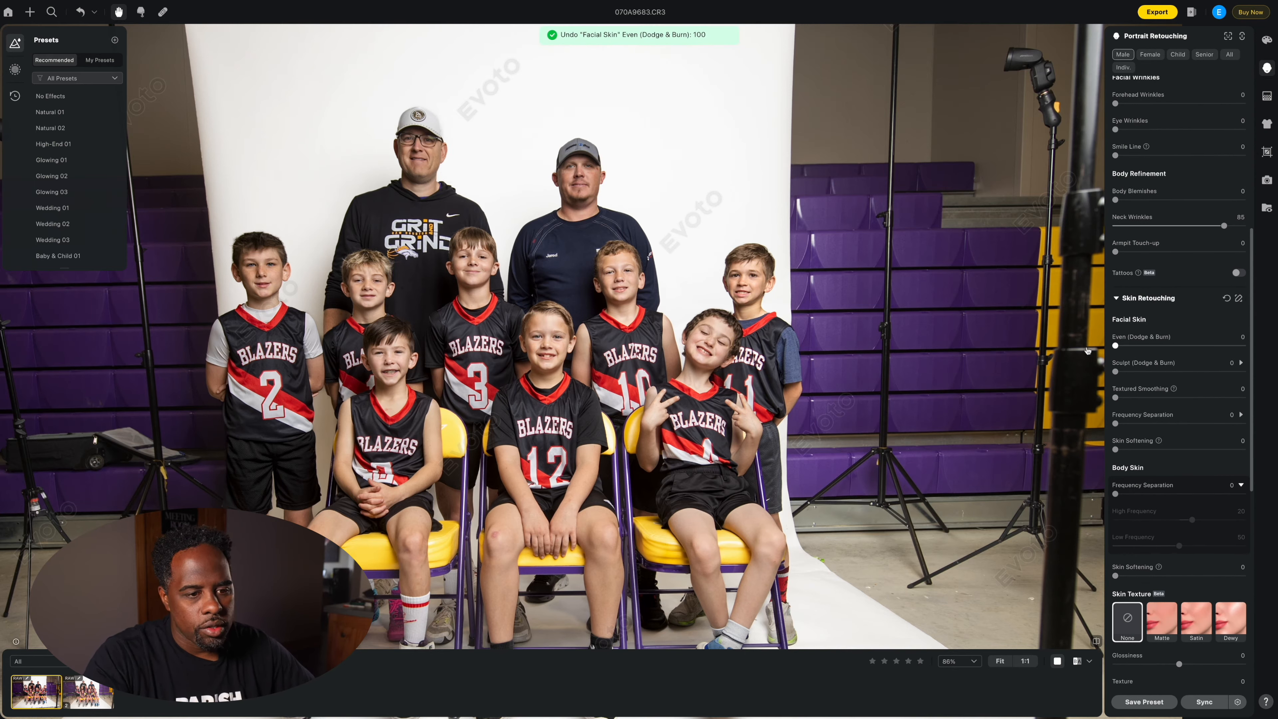
pyautogui.scroll(-4, 1160, 571)
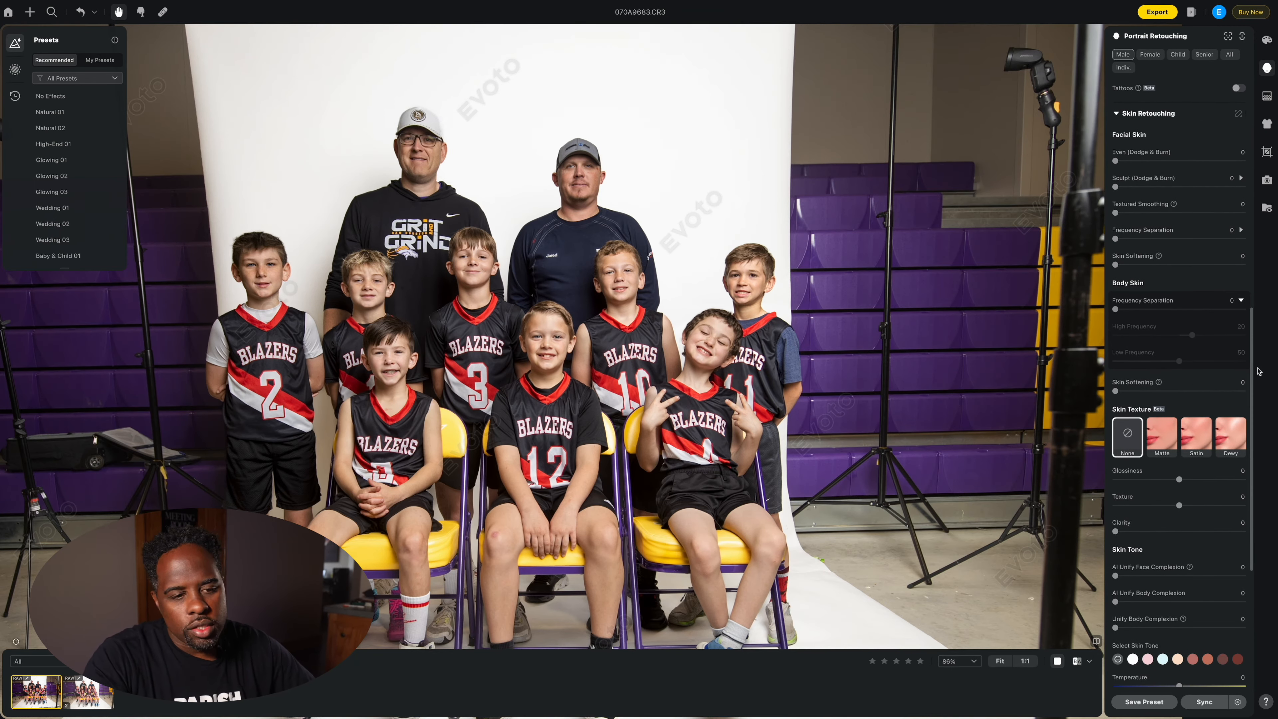
pyautogui.scroll(-5, 1147, 554)
pyautogui.scroll(-1, 1131, 527)
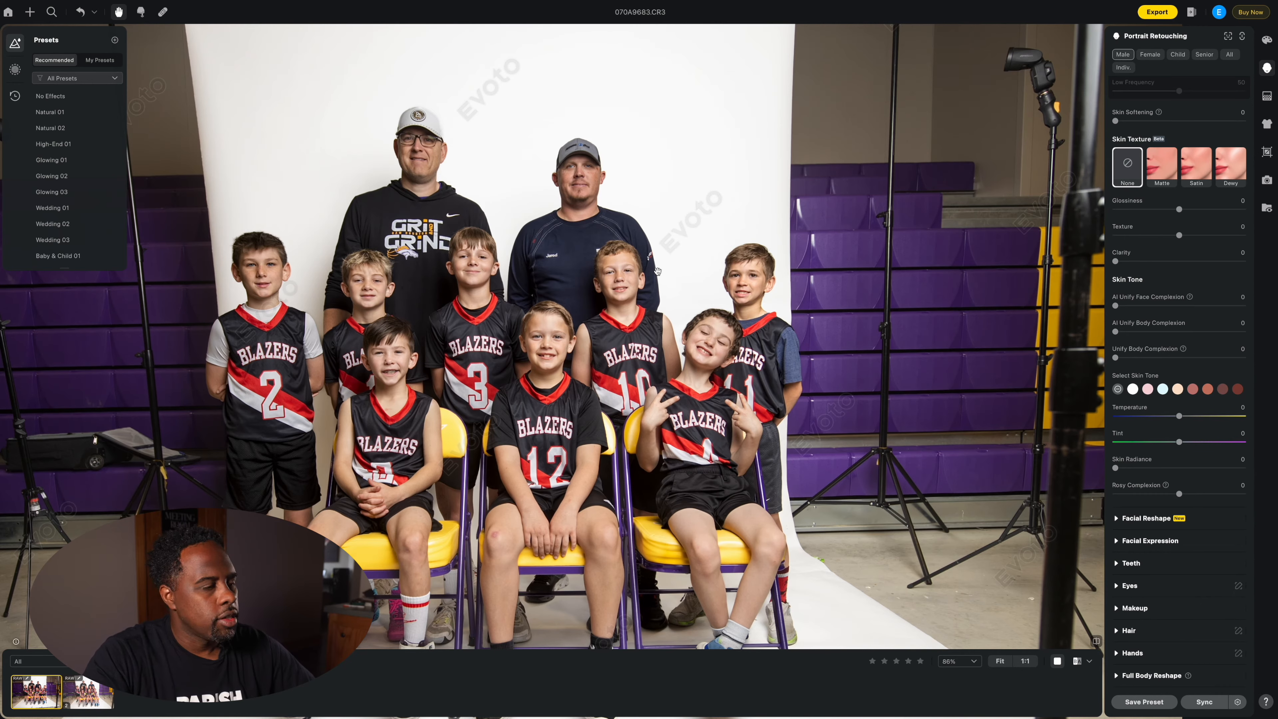
pyautogui.press('super+equal')
pyautogui.press('super+equal')
pyautogui.press('super+equal')
pyautogui.press('super+equal')
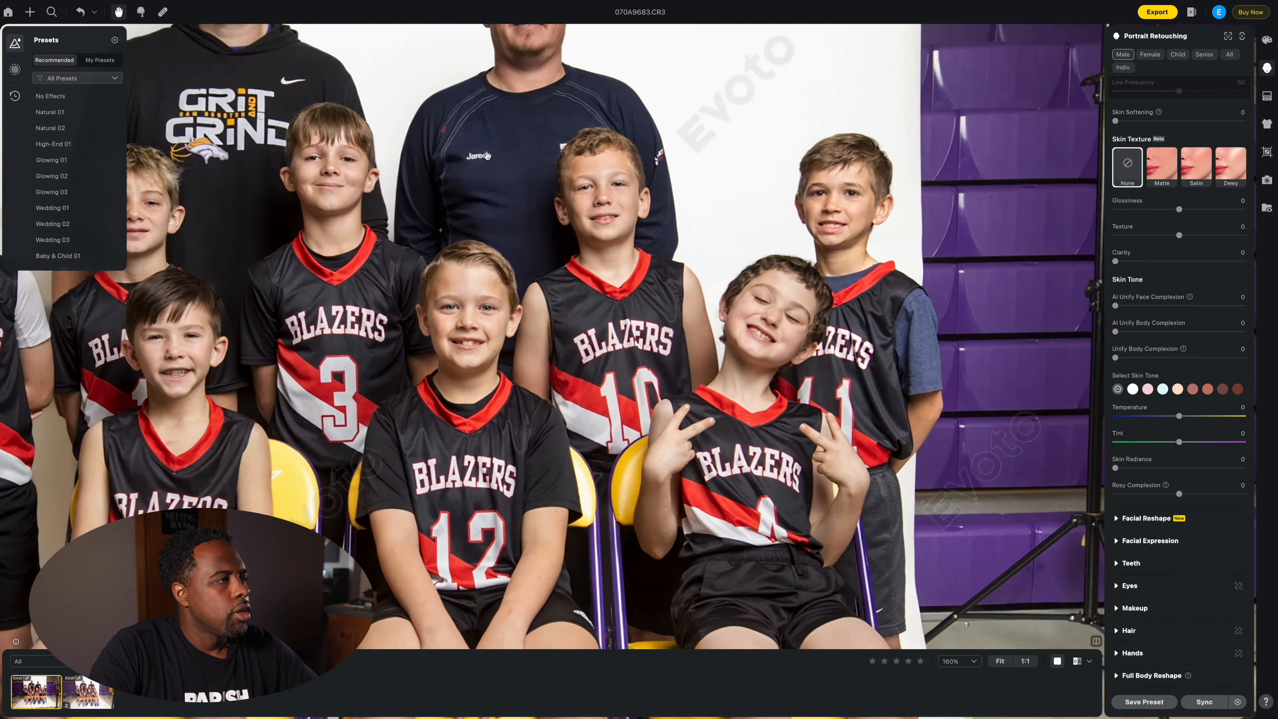
pyautogui.moveTo(487, 156); pyautogui.dragTo(665, 522)
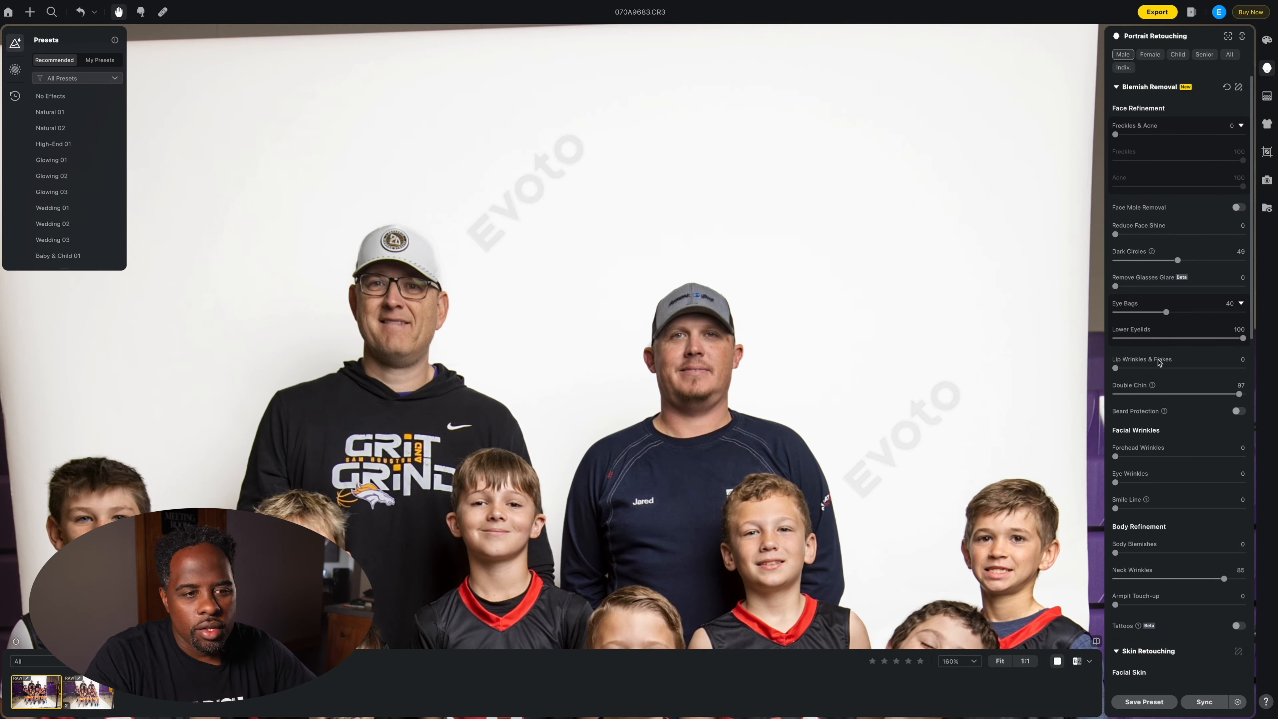
# Step: Collapse the Blemish Removal and Skin Retouching sections
pyautogui.scroll(-5, 1158, 363)
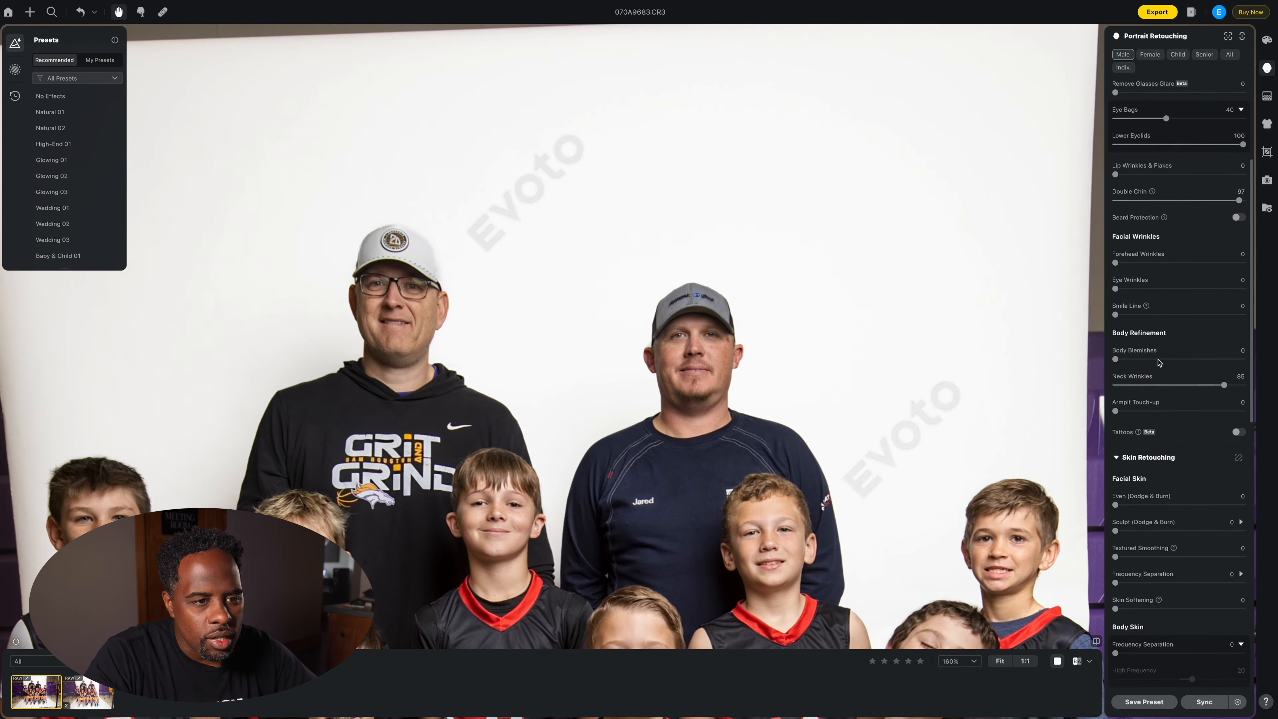
pyautogui.scroll(-5, 1158, 363)
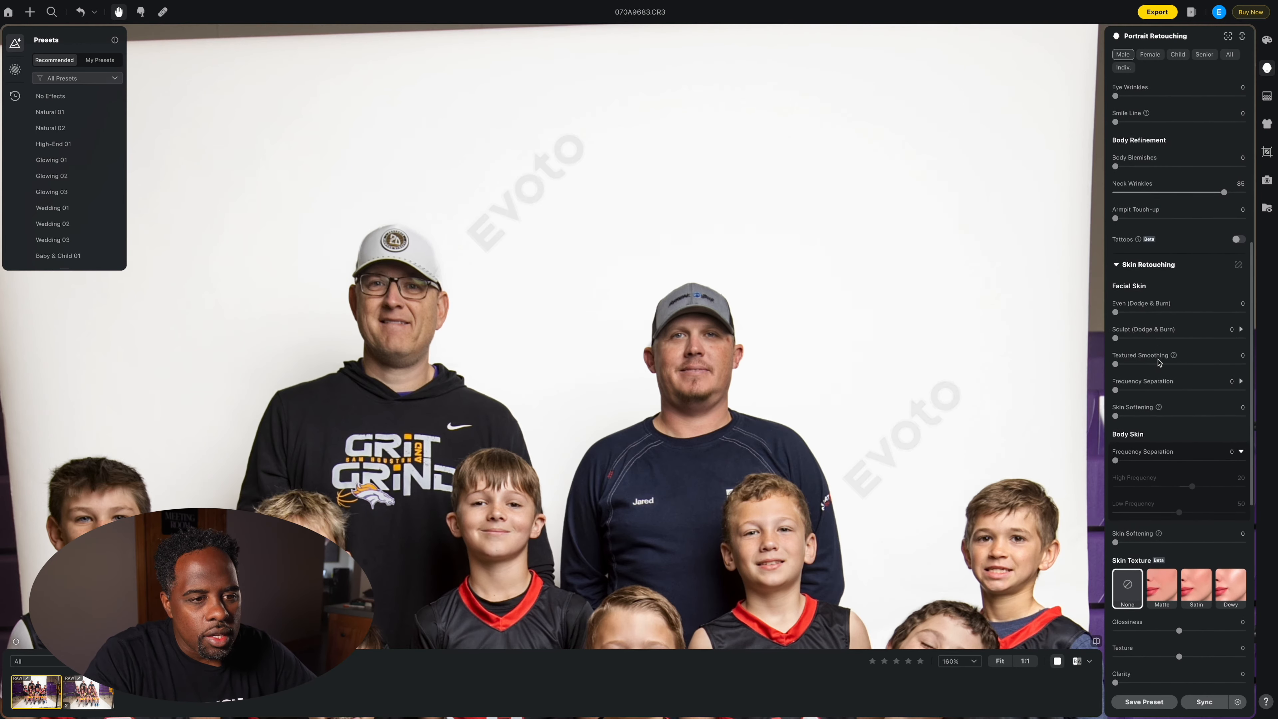
pyautogui.scroll(-1, 1158, 362)
pyautogui.scroll(-7, 1158, 362)
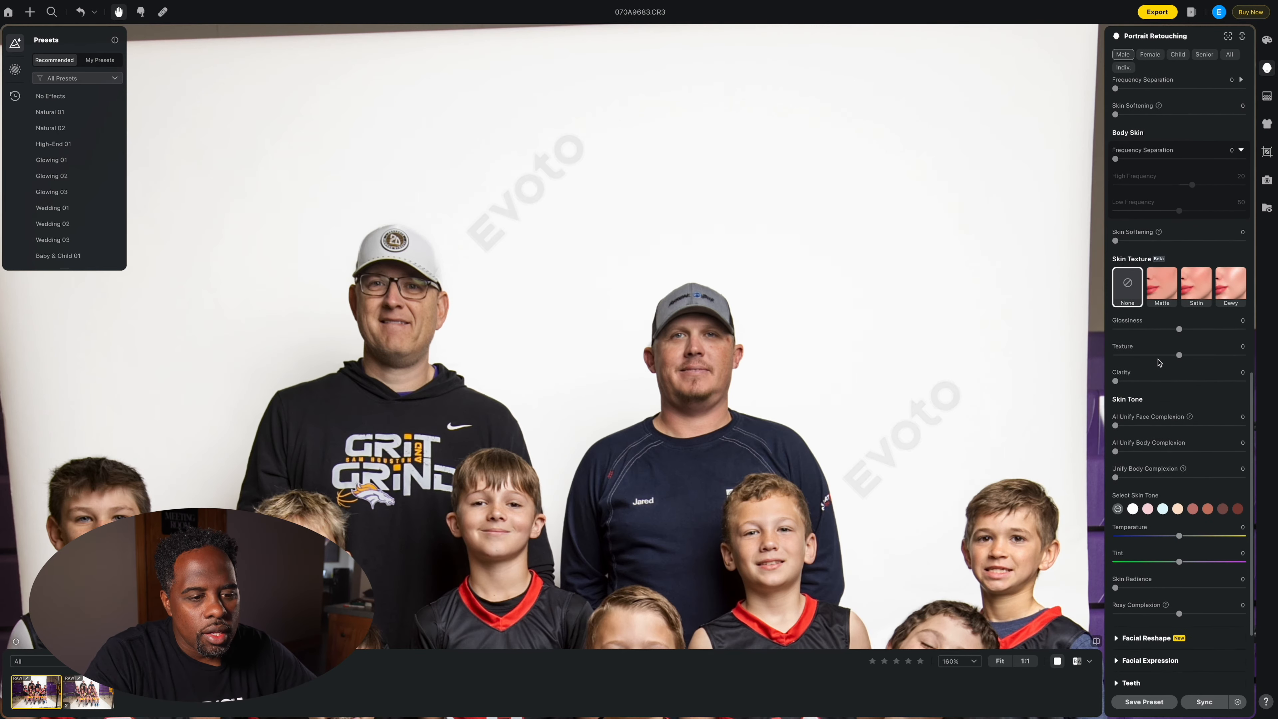
pyautogui.scroll(-3, 1158, 363)
pyautogui.scroll(-1, 1159, 362)
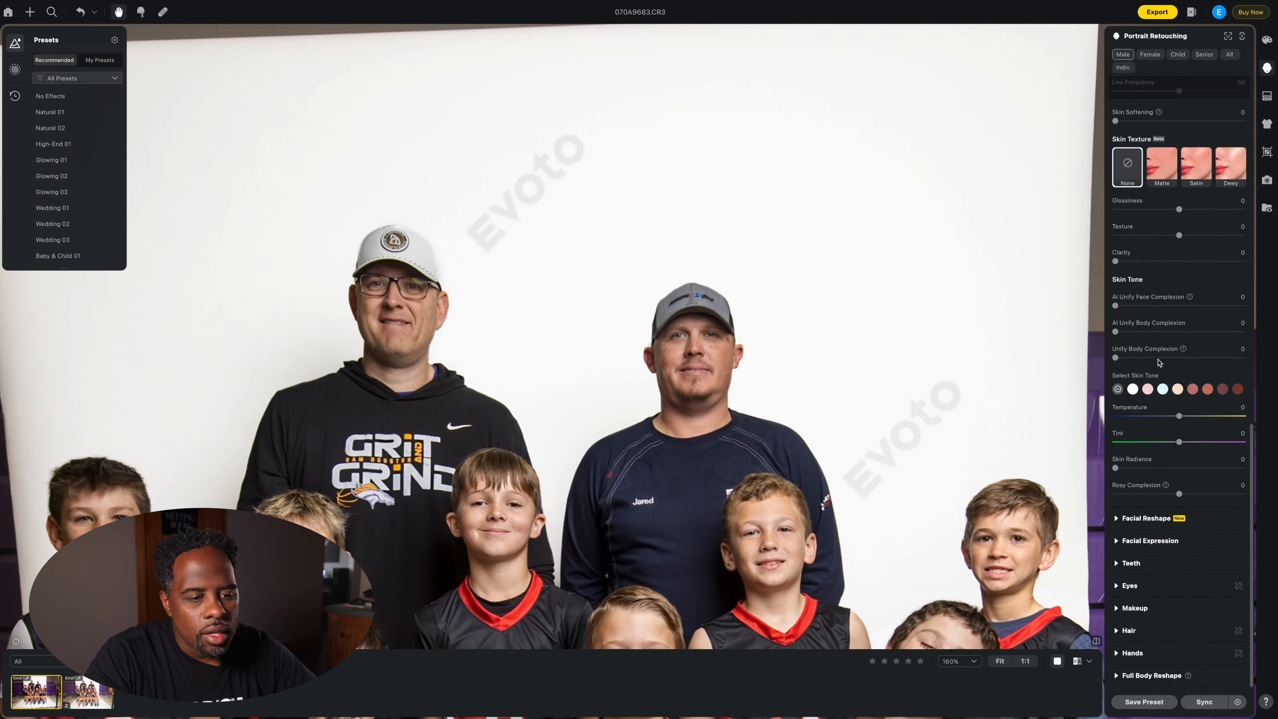
pyautogui.scroll(18, 1158, 363)
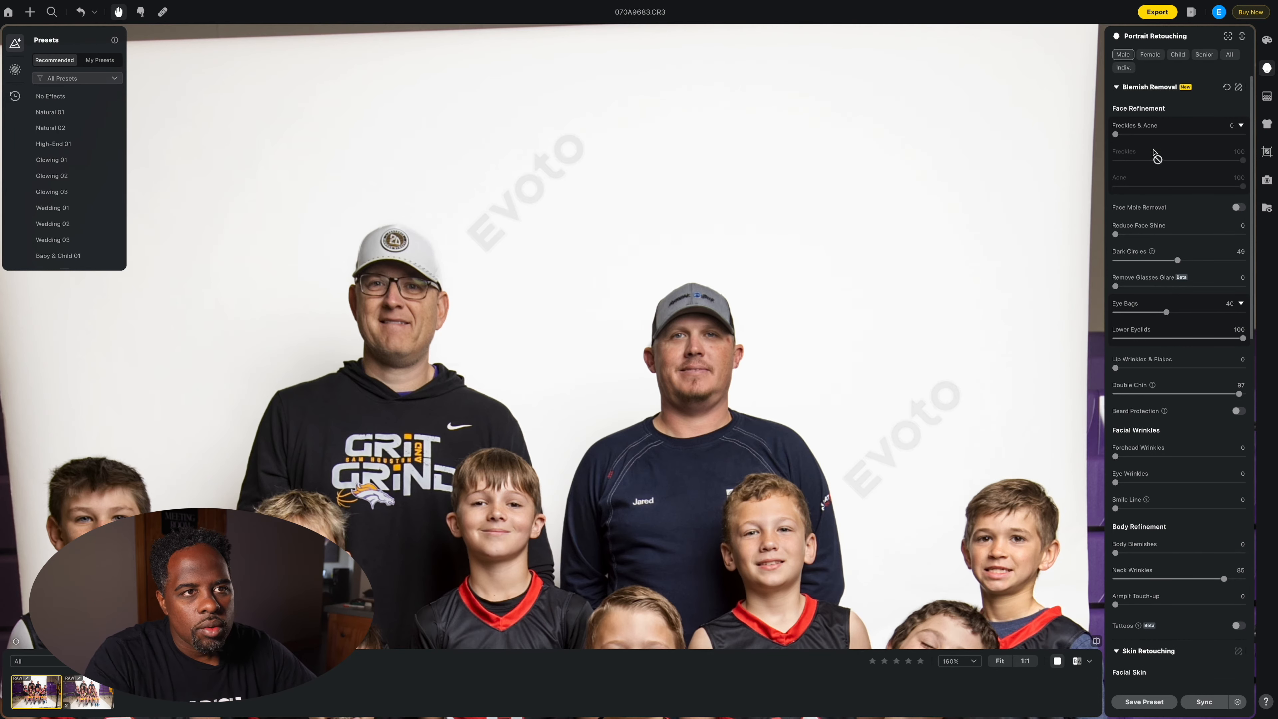
pyautogui.click(1114, 86)
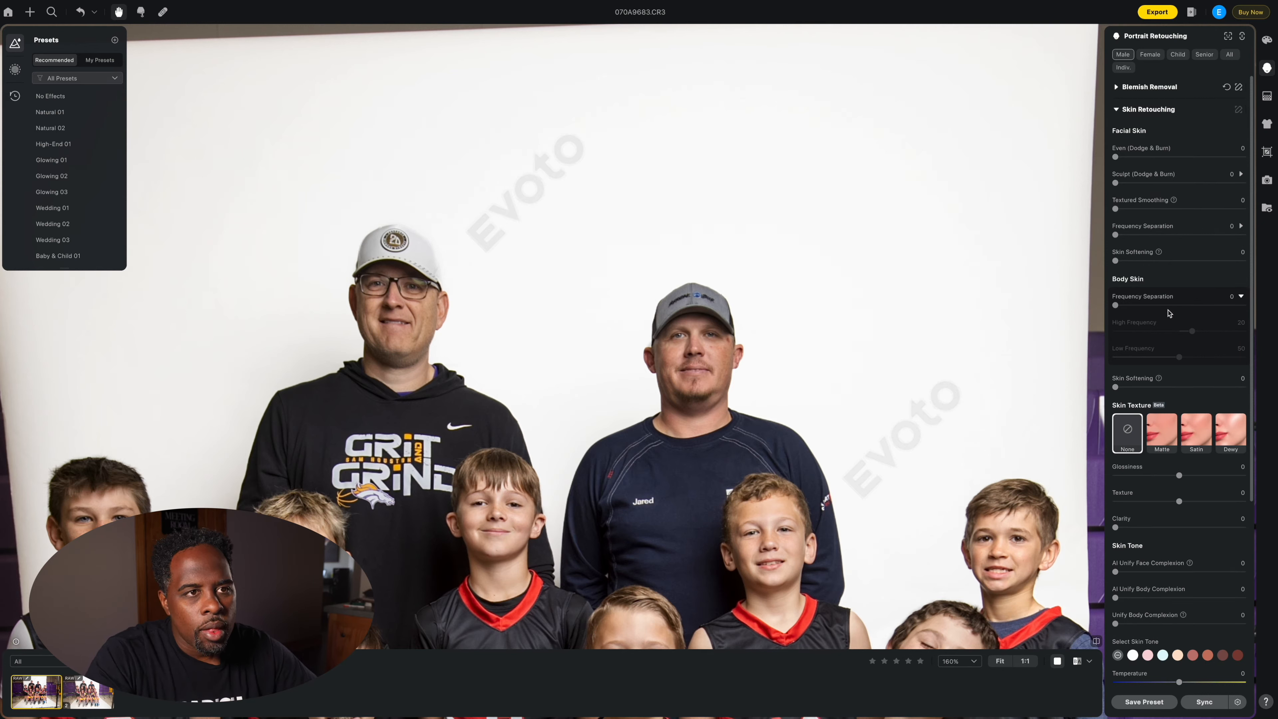
pyautogui.click(1117, 111)
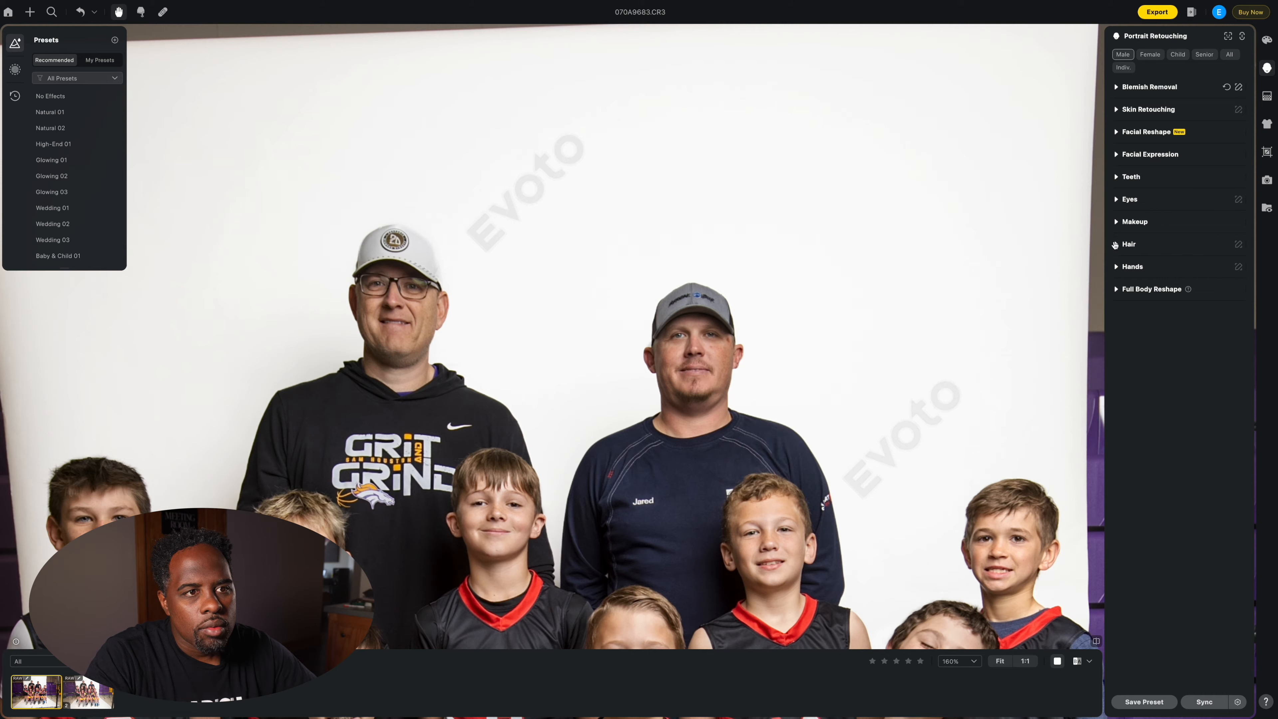
# Step: Set Remove Glasses Glare in the Eyes section to 100
pyautogui.click(1117, 201)
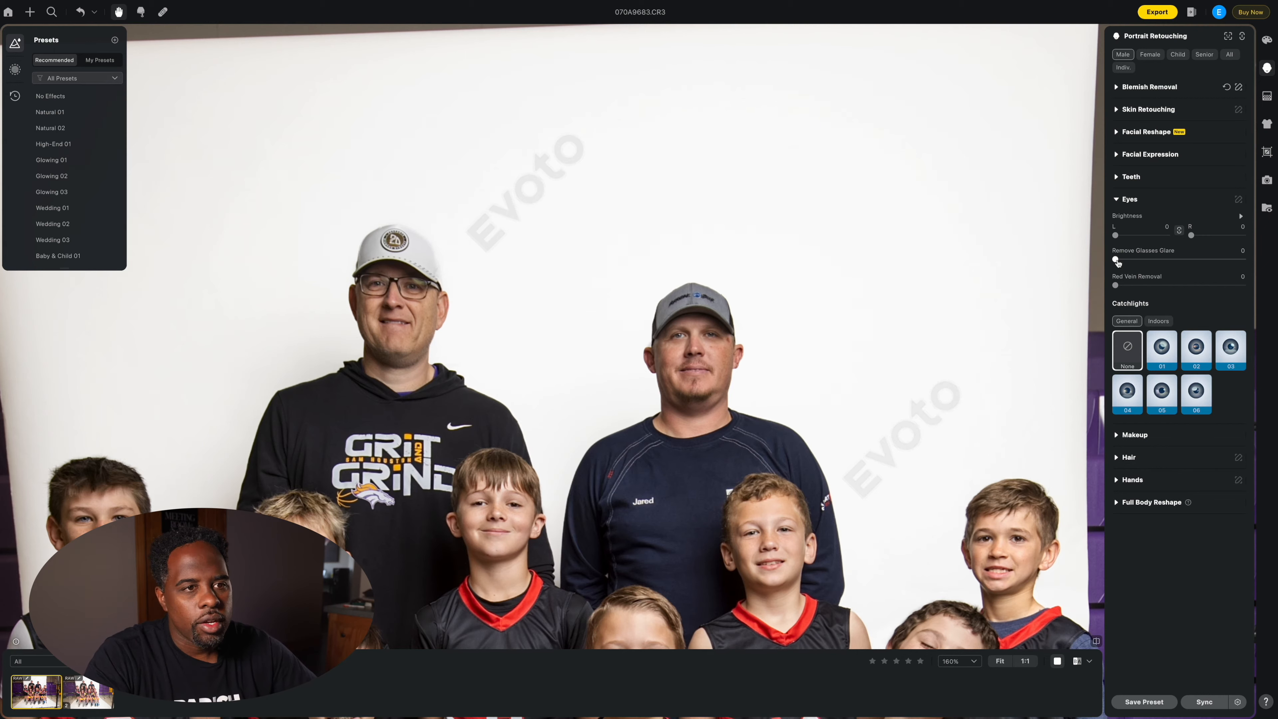
pyautogui.moveTo(1115, 259); pyautogui.dragTo(1236, 262)
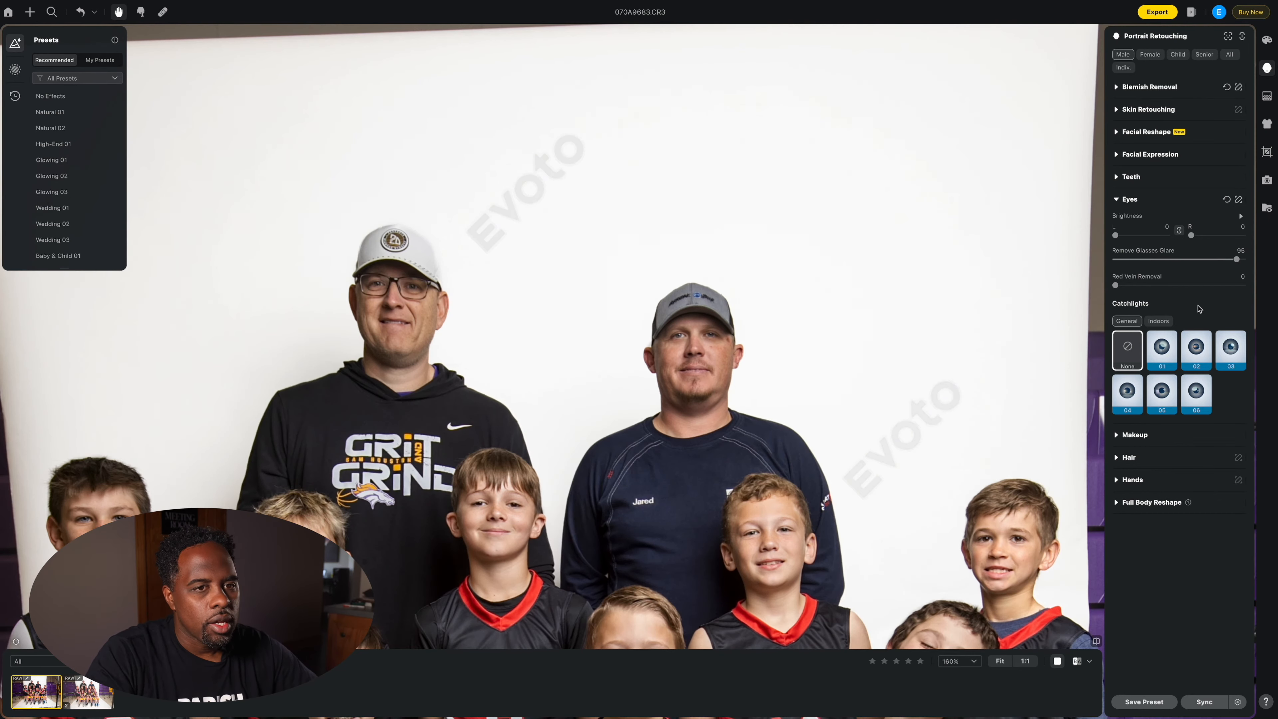
pyautogui.moveTo(1237, 260); pyautogui.dragTo(1256, 265)
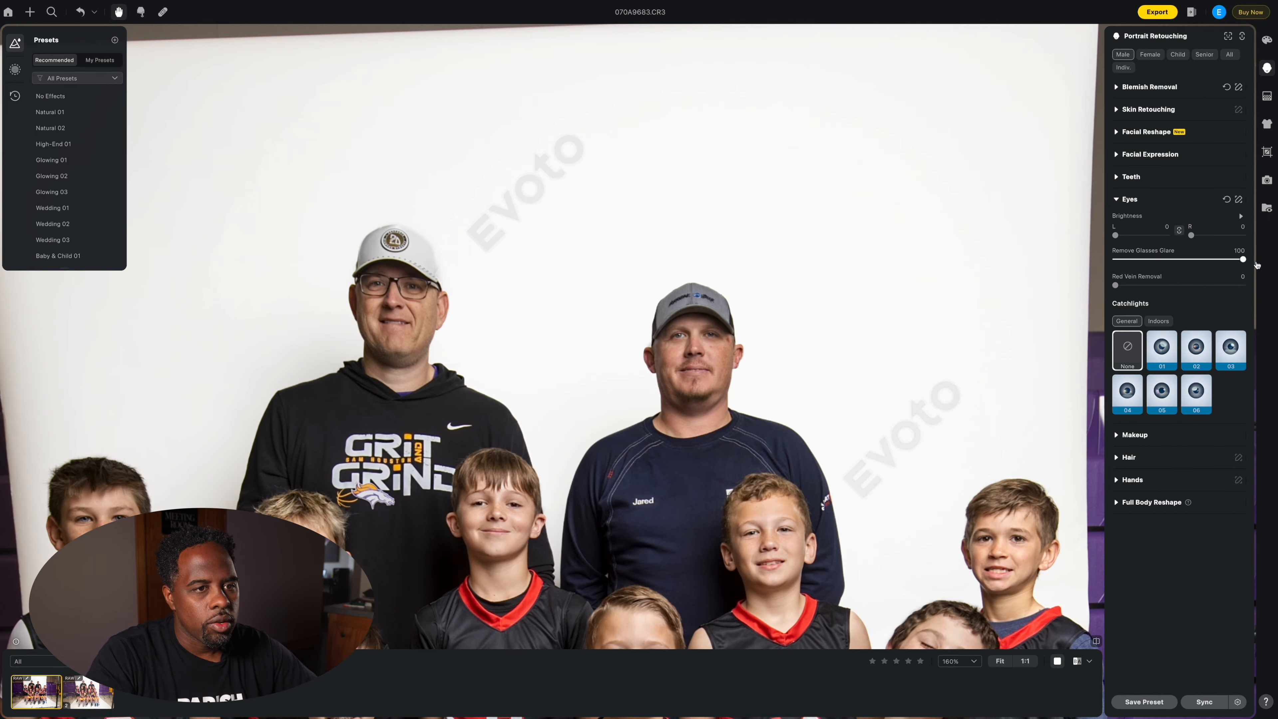
# Step: Zoom in on the coaches' glasses and compare the edit with the original
pyautogui.scroll(3, 371, 271)
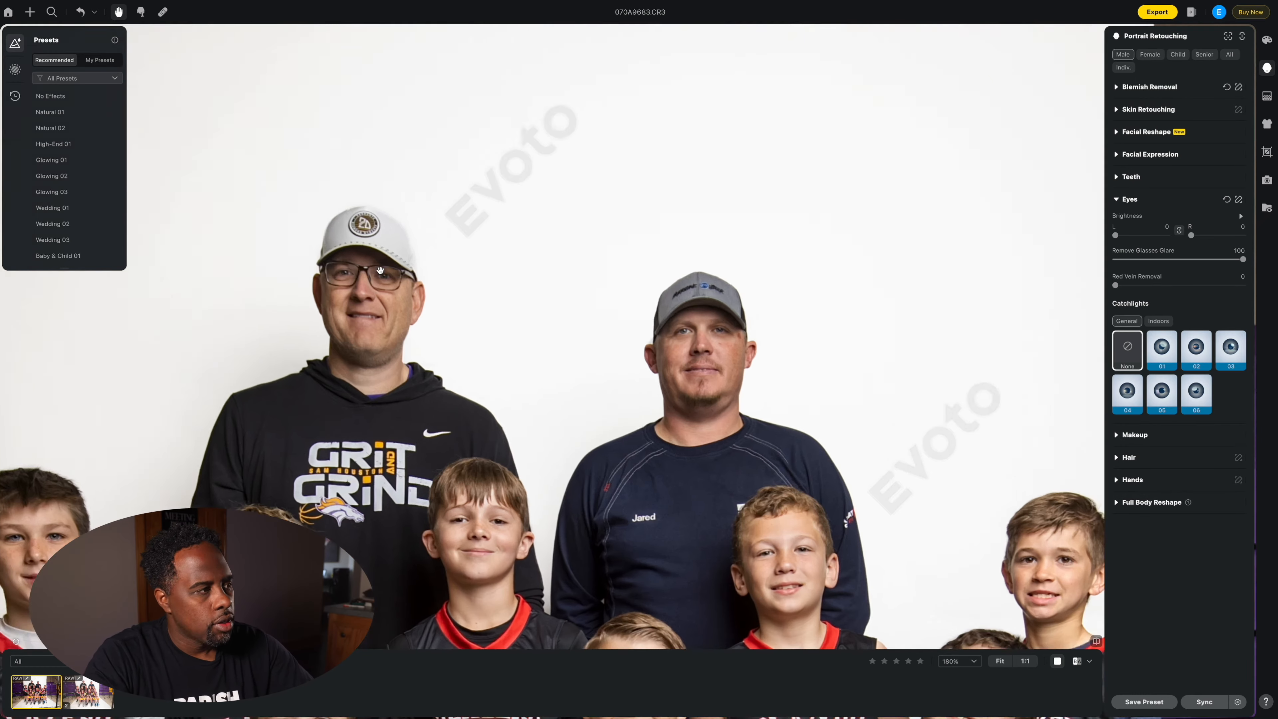
pyautogui.moveTo(448, 282); pyautogui.dragTo(514, 324)
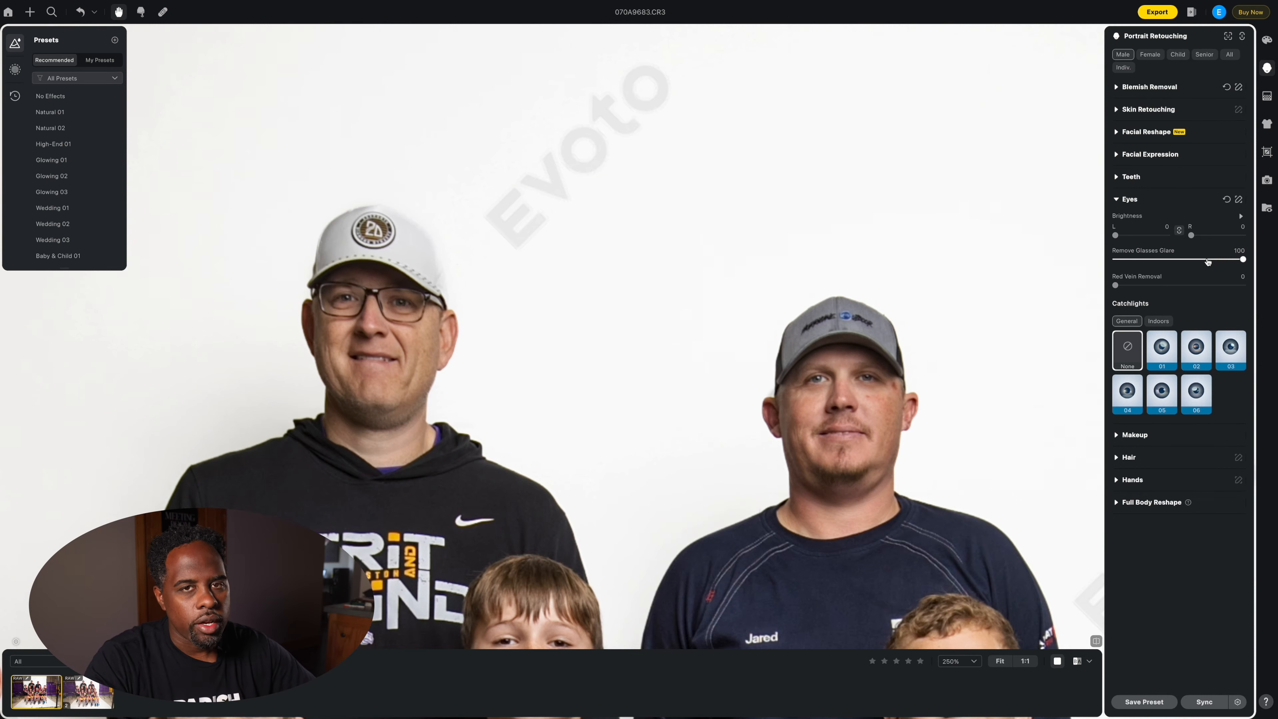
pyautogui.press('\\')
pyautogui.press('super+minus')
pyautogui.press('super+minus')
pyautogui.press('super+minus')
pyautogui.press('super+minus')
pyautogui.press('super+minus')
pyautogui.press('super+equal')
pyautogui.press('super+equal')
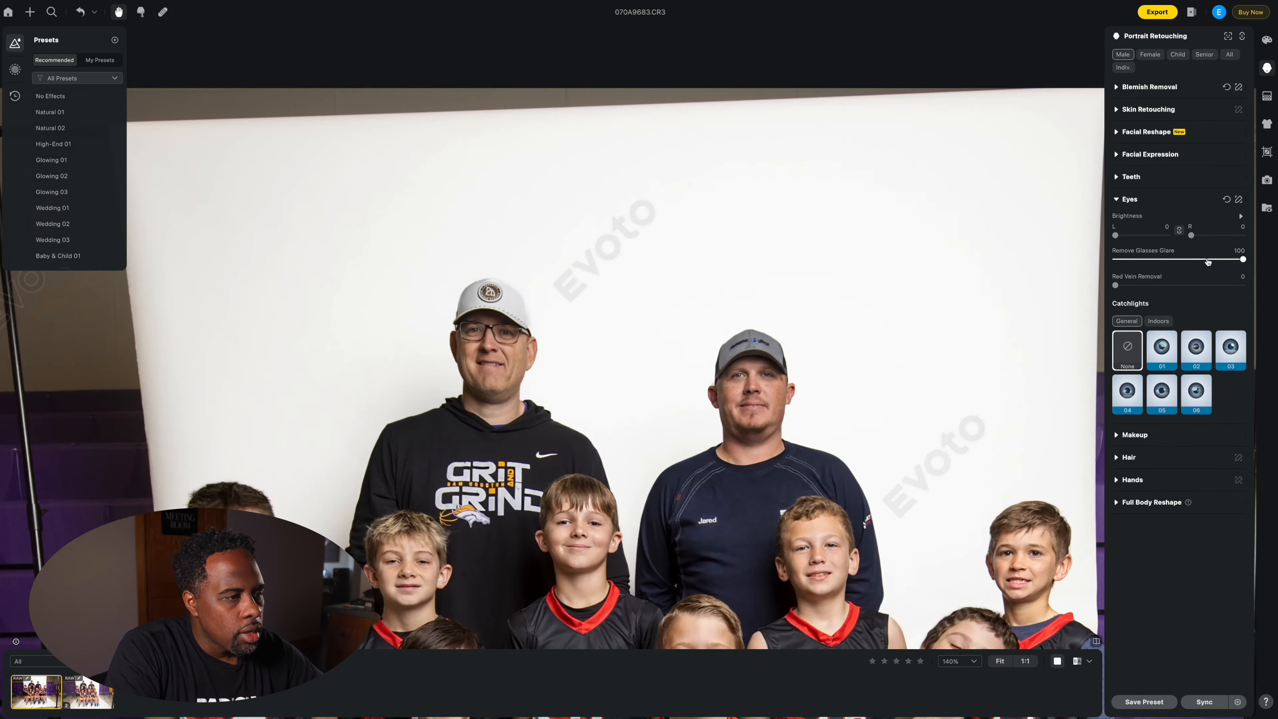
pyautogui.press('super+minus')
pyautogui.press('super+minus')
pyautogui.press('super+minus')
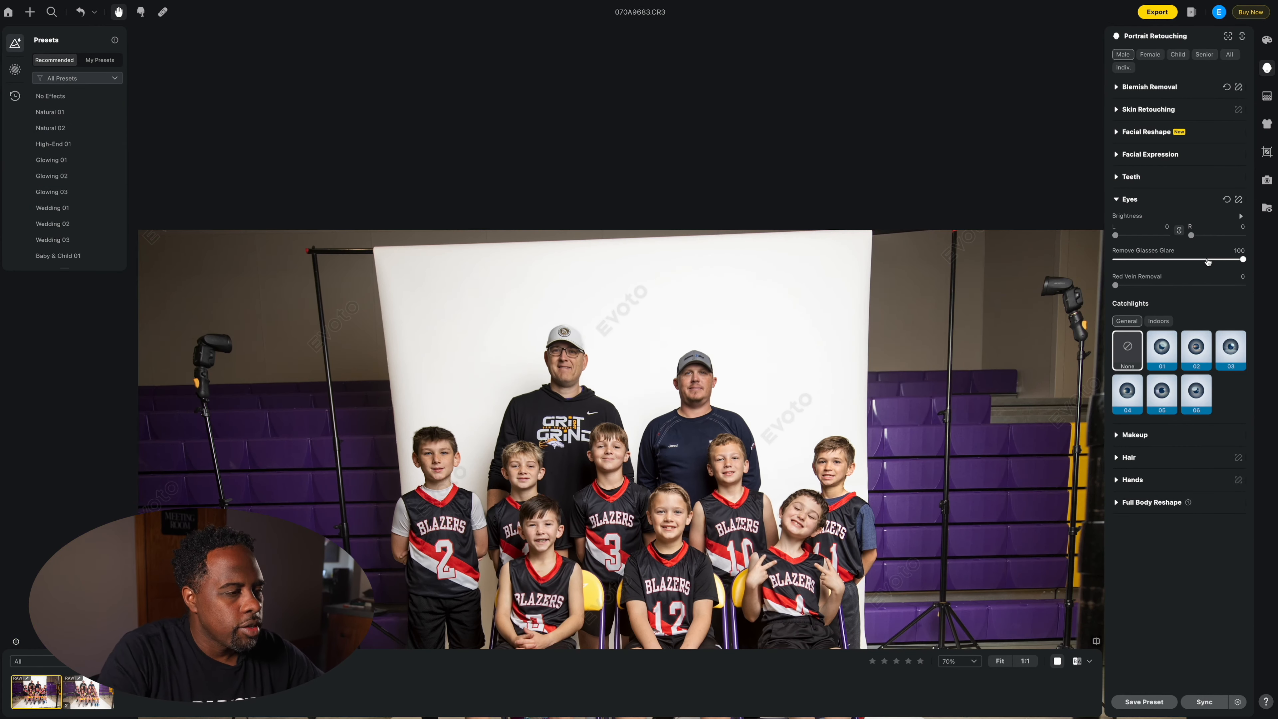
# Step: Swap the Eyes section for Blemish Removal, returning Freckles to 100 after briefly dropping it to 0
pyautogui.moveTo(863, 447); pyautogui.dragTo(843, 333)
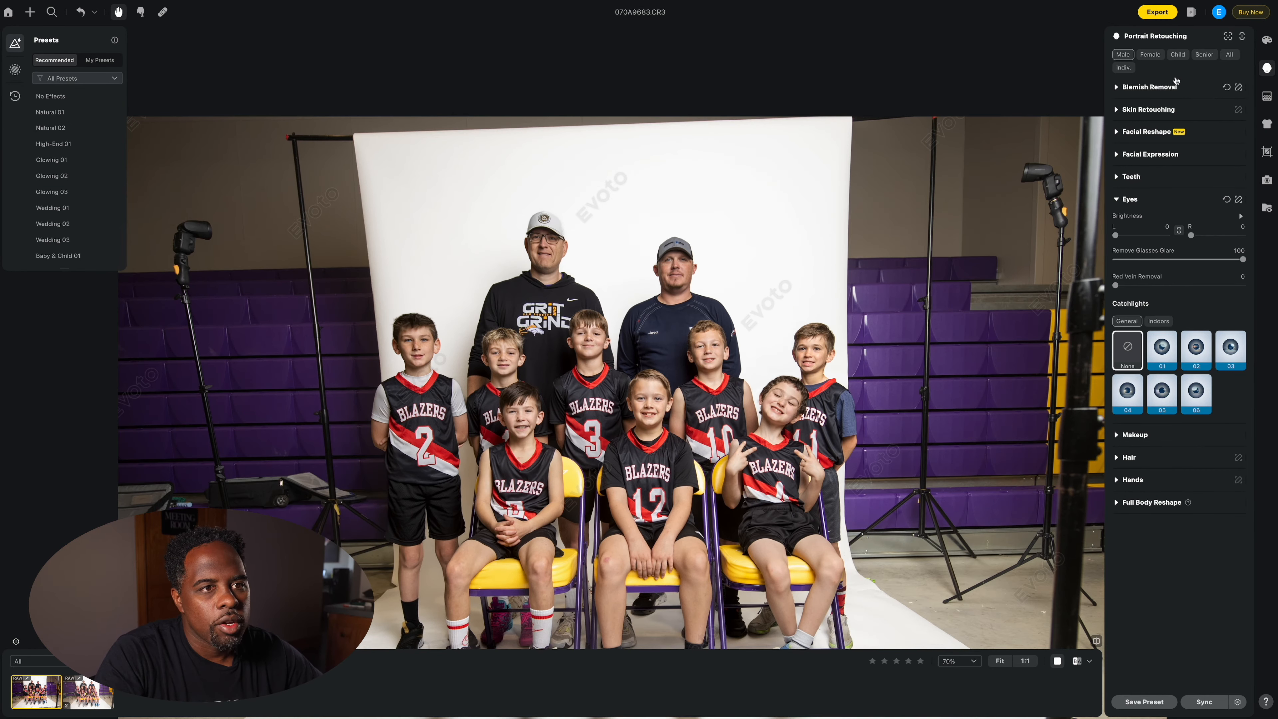
pyautogui.click(1115, 199)
pyautogui.click(1116, 89)
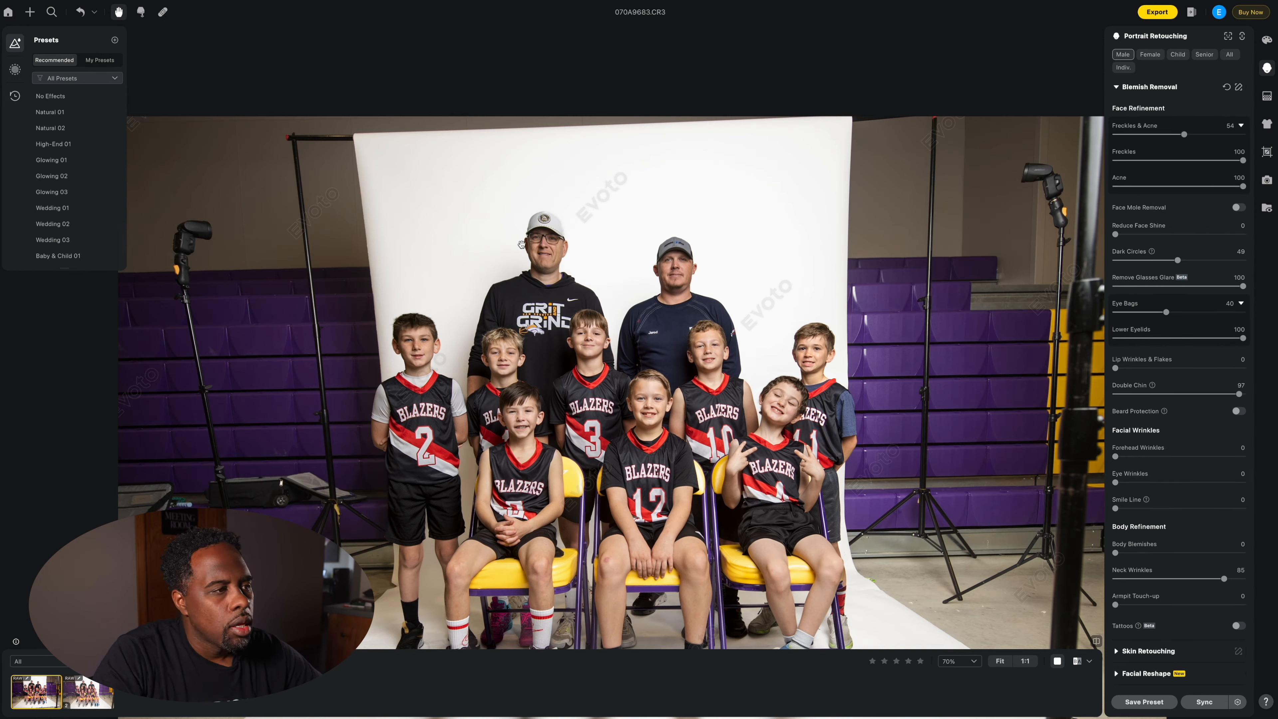
pyautogui.moveTo(1242, 160); pyautogui.dragTo(1058, 162)
pyautogui.scroll(5, 614, 379)
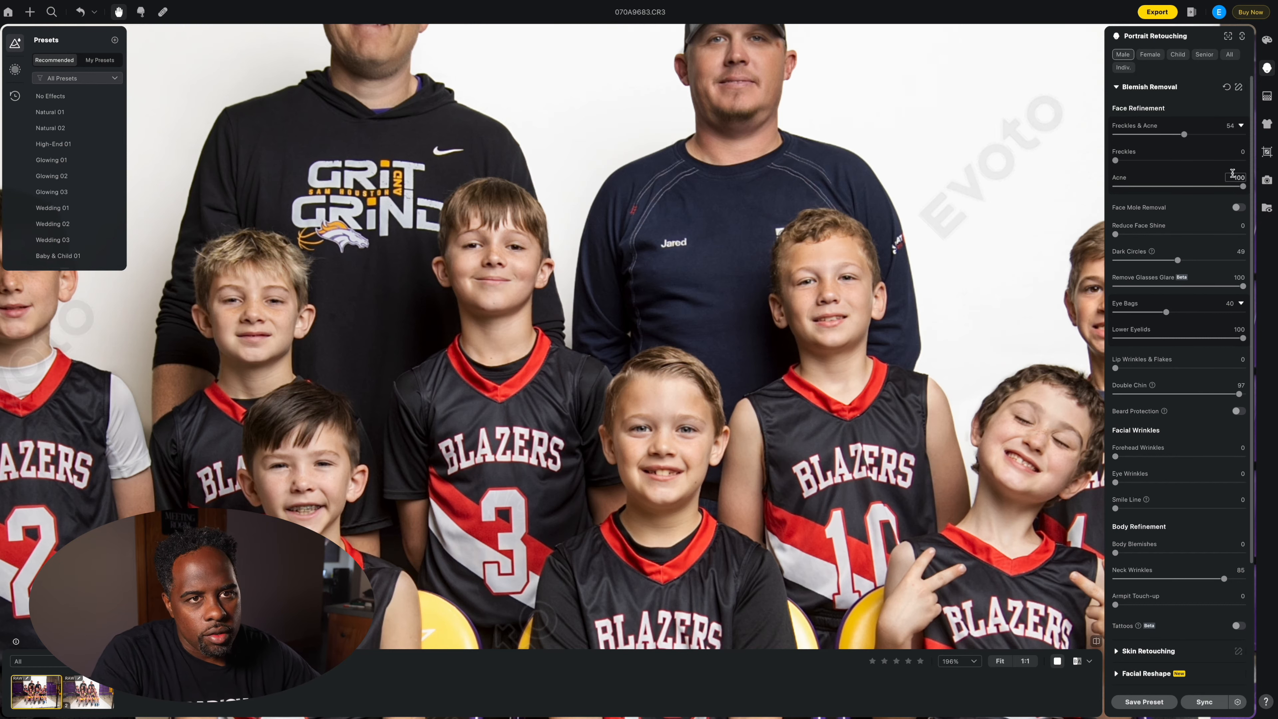
pyautogui.click(1243, 161)
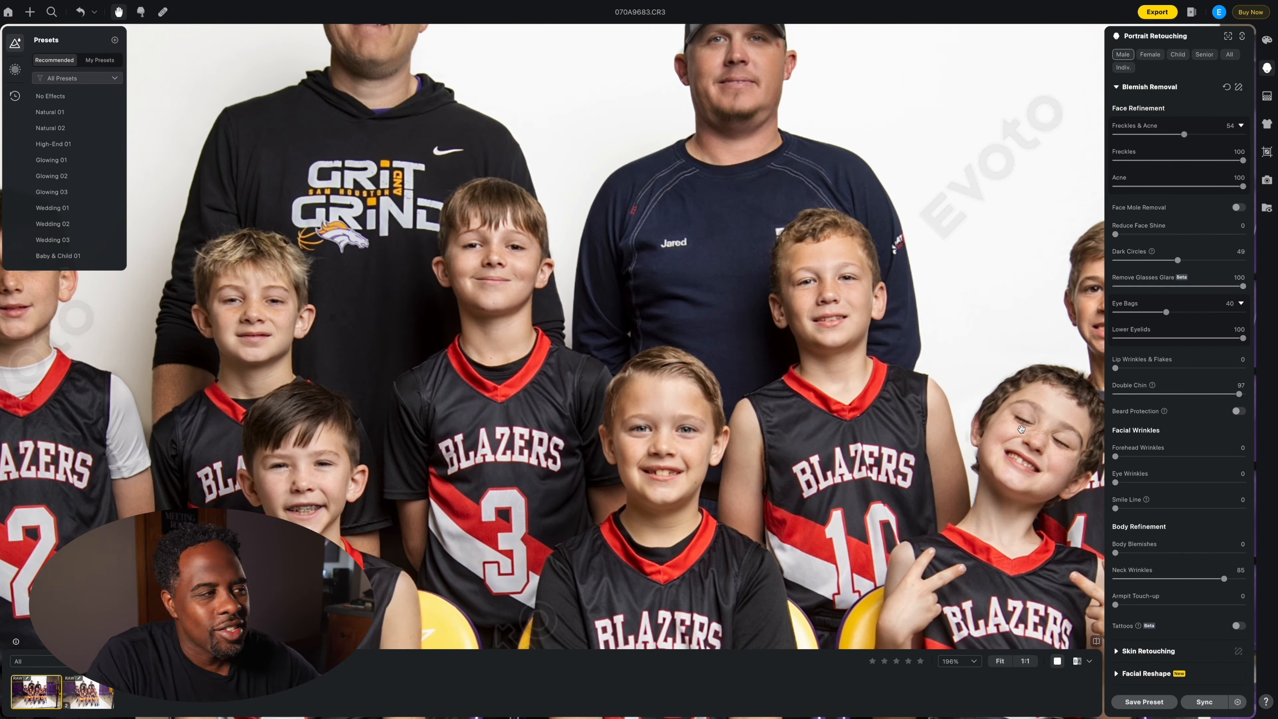
pyautogui.scroll(-2, 917, 426)
pyautogui.scroll(-5, 916, 425)
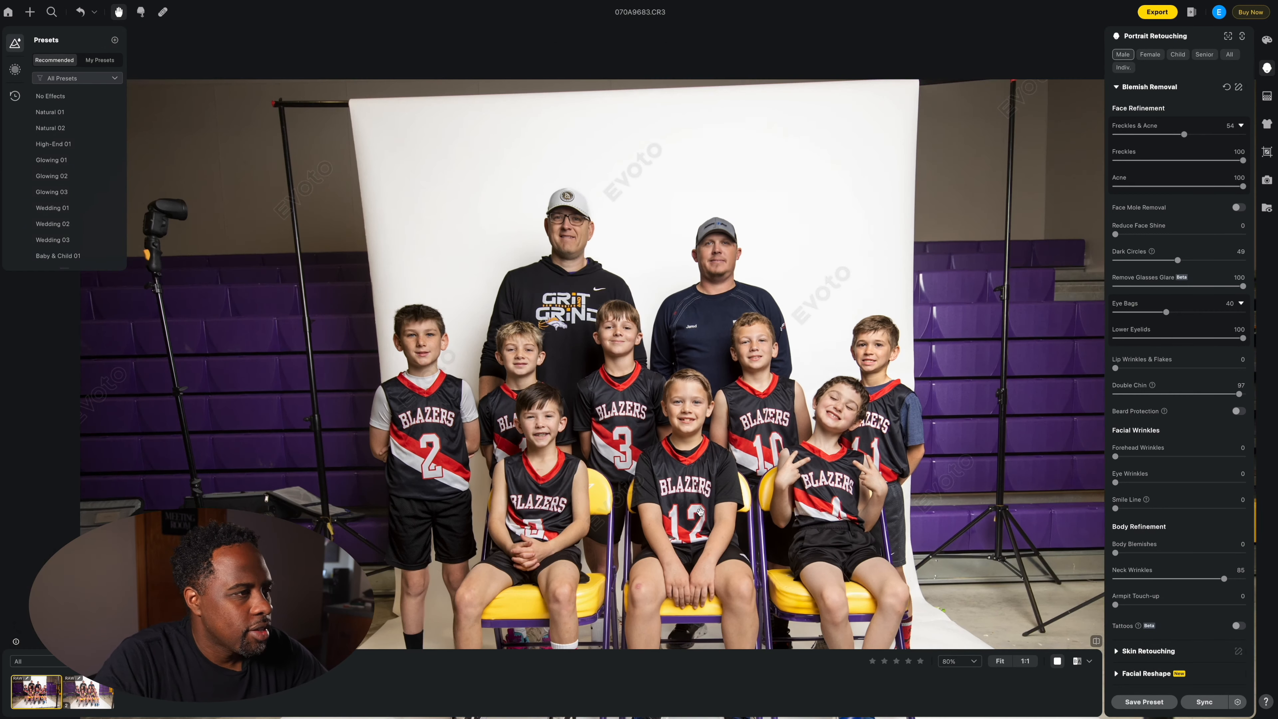
pyautogui.moveTo(667, 357); pyautogui.dragTo(638, 215)
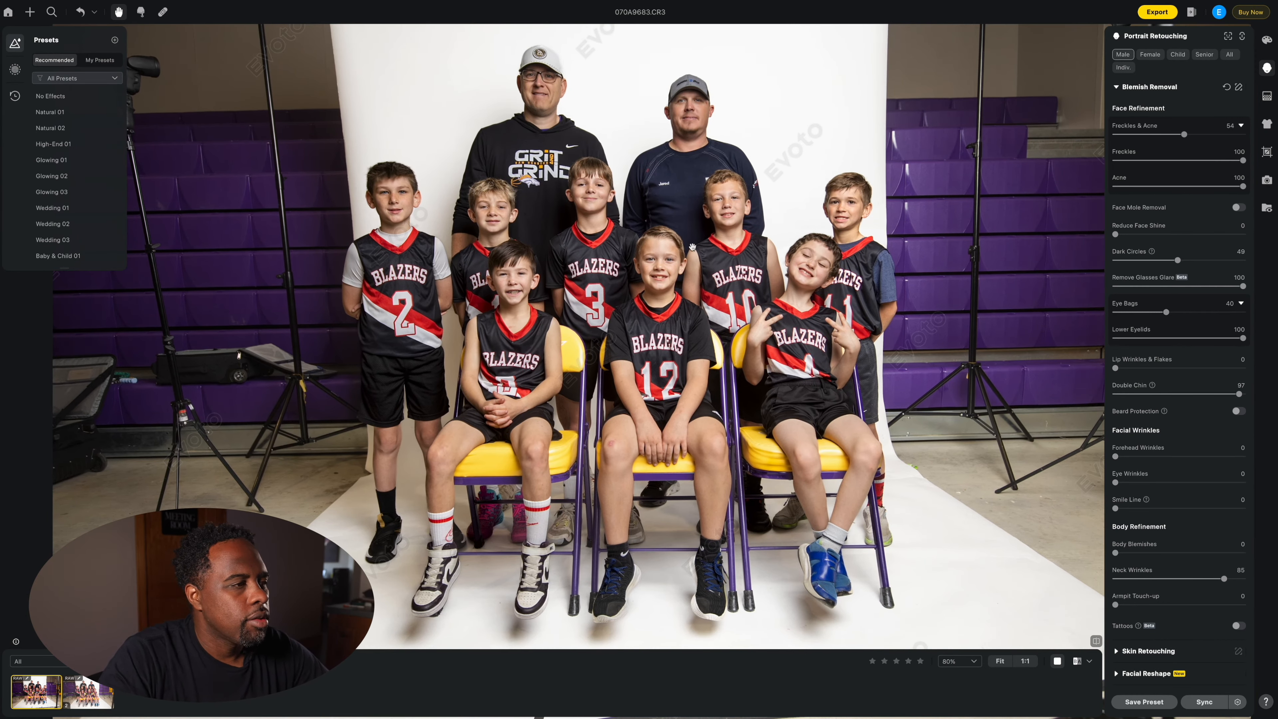
pyautogui.moveTo(745, 272); pyautogui.dragTo(720, 272)
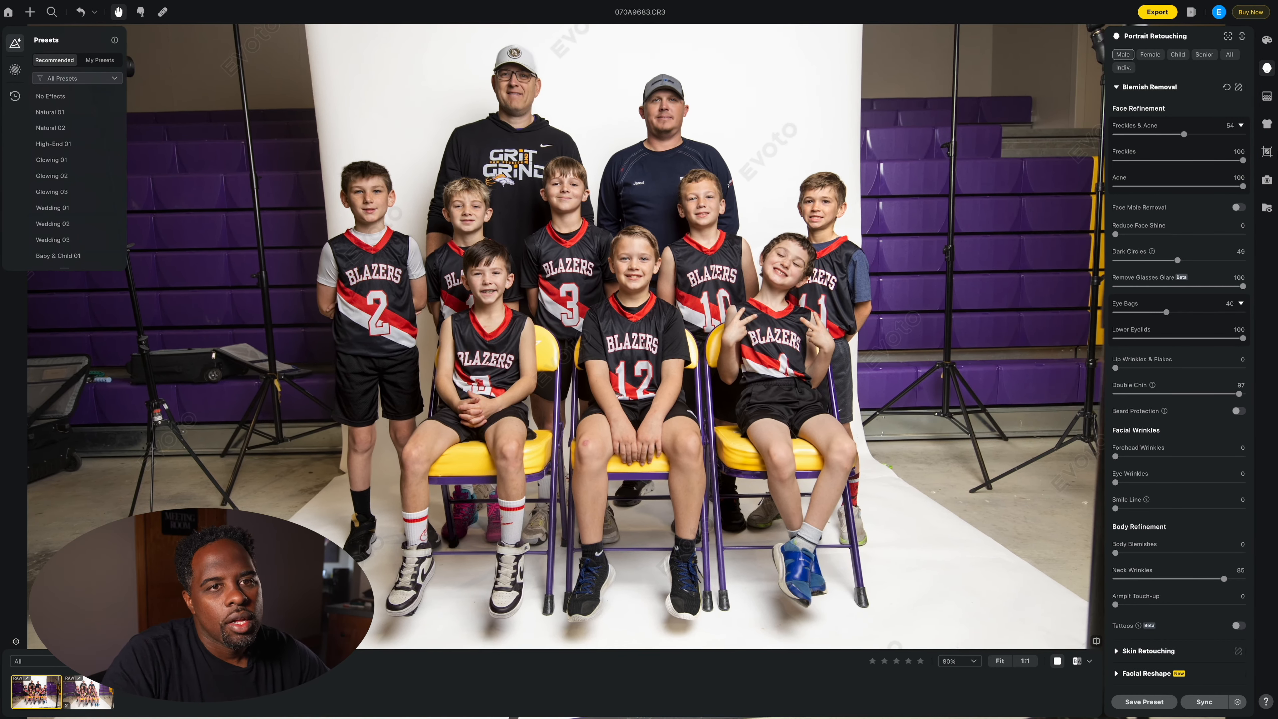
# Step: Set De-wrinkle Clothing to 100 in Clothes & Accessories, then collapse the section
pyautogui.click(1267, 152)
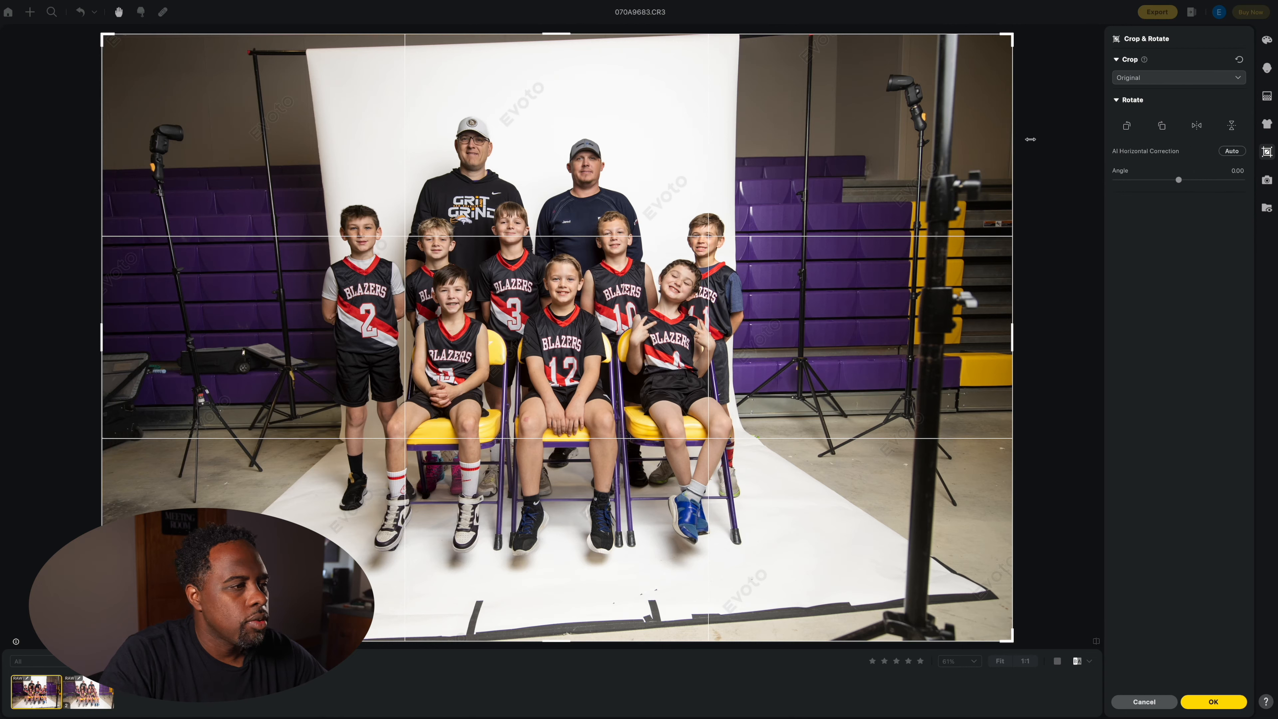
pyautogui.click(1266, 123)
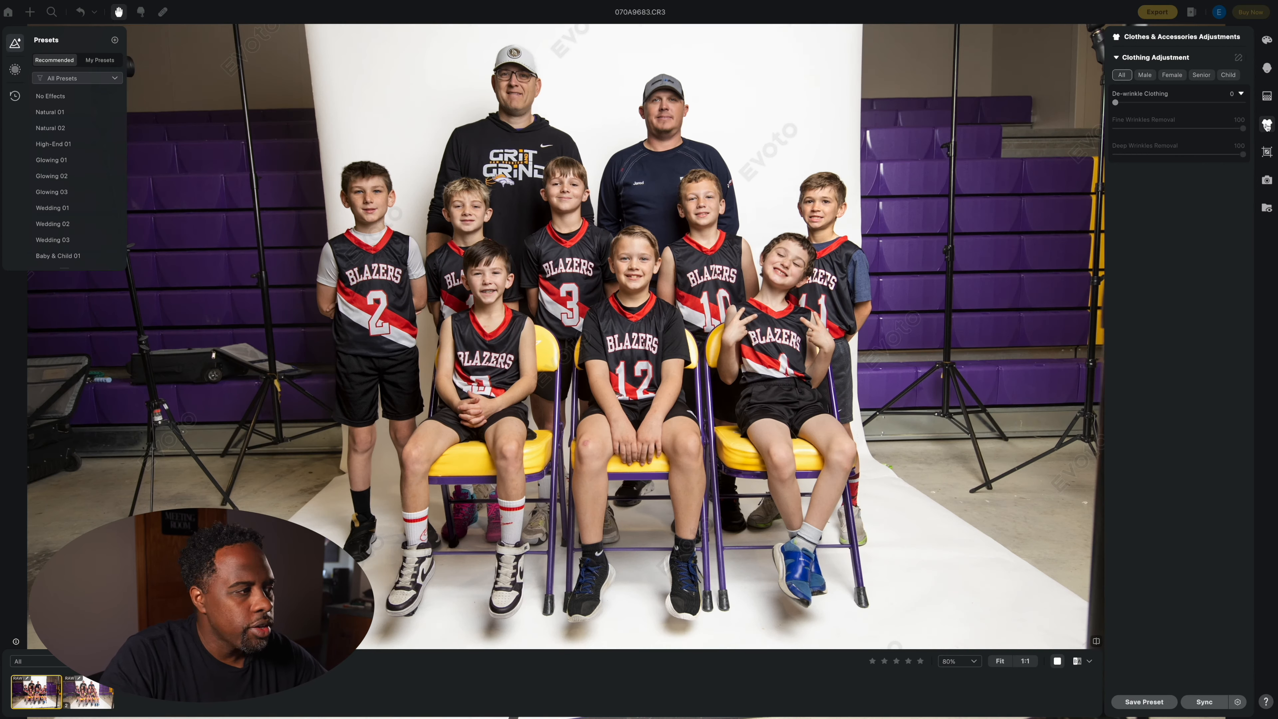
pyautogui.click(1190, 103)
pyautogui.moveTo(1191, 103); pyautogui.dragTo(1243, 106)
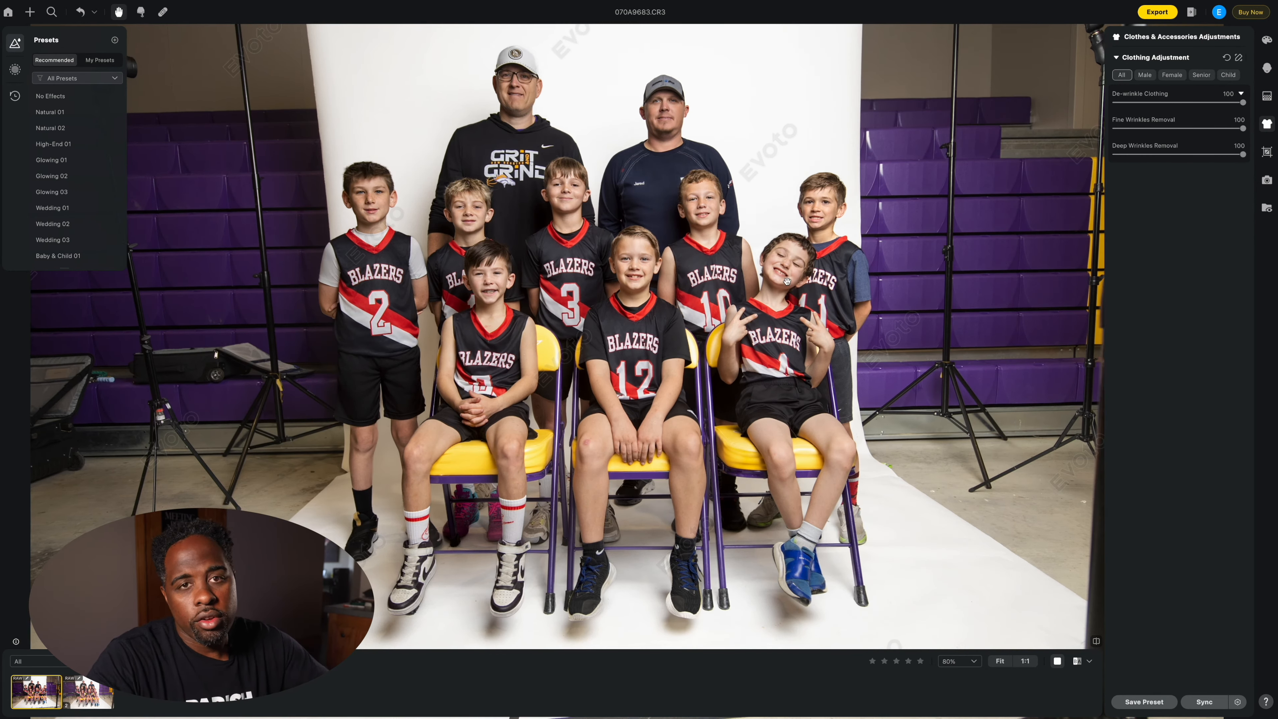
pyautogui.scroll(-2, 814, 281)
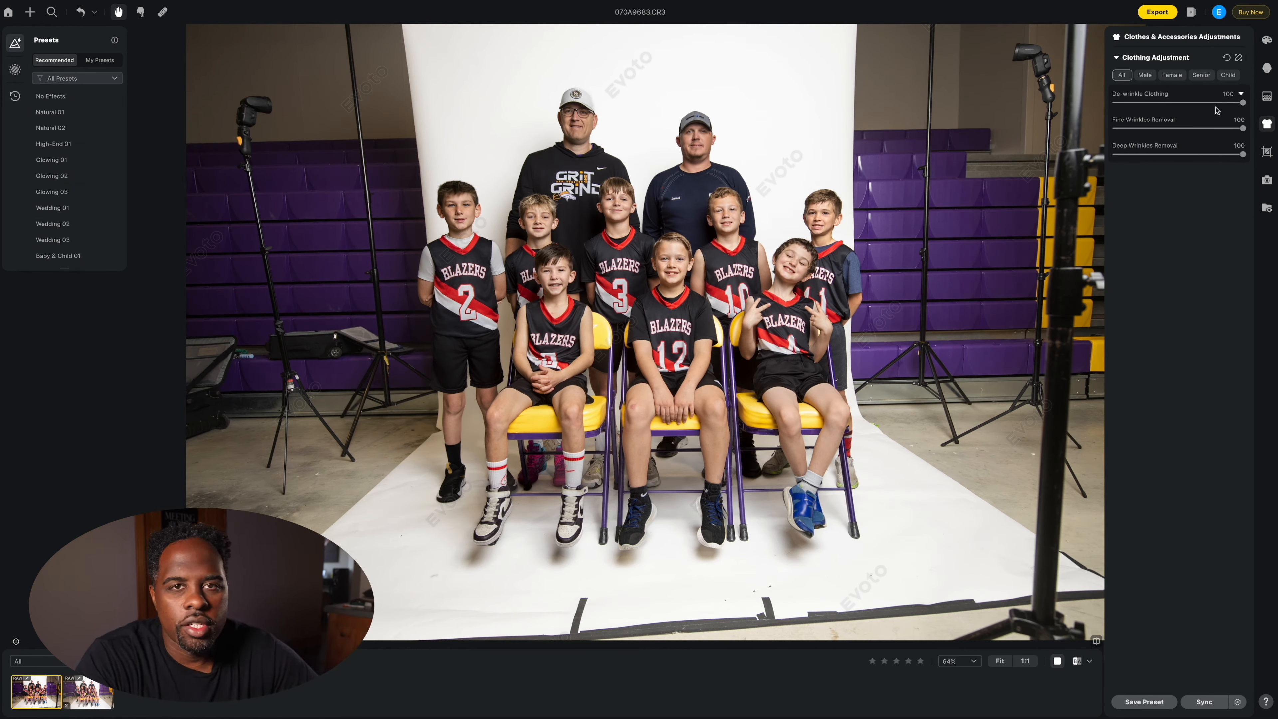
pyautogui.click(1117, 58)
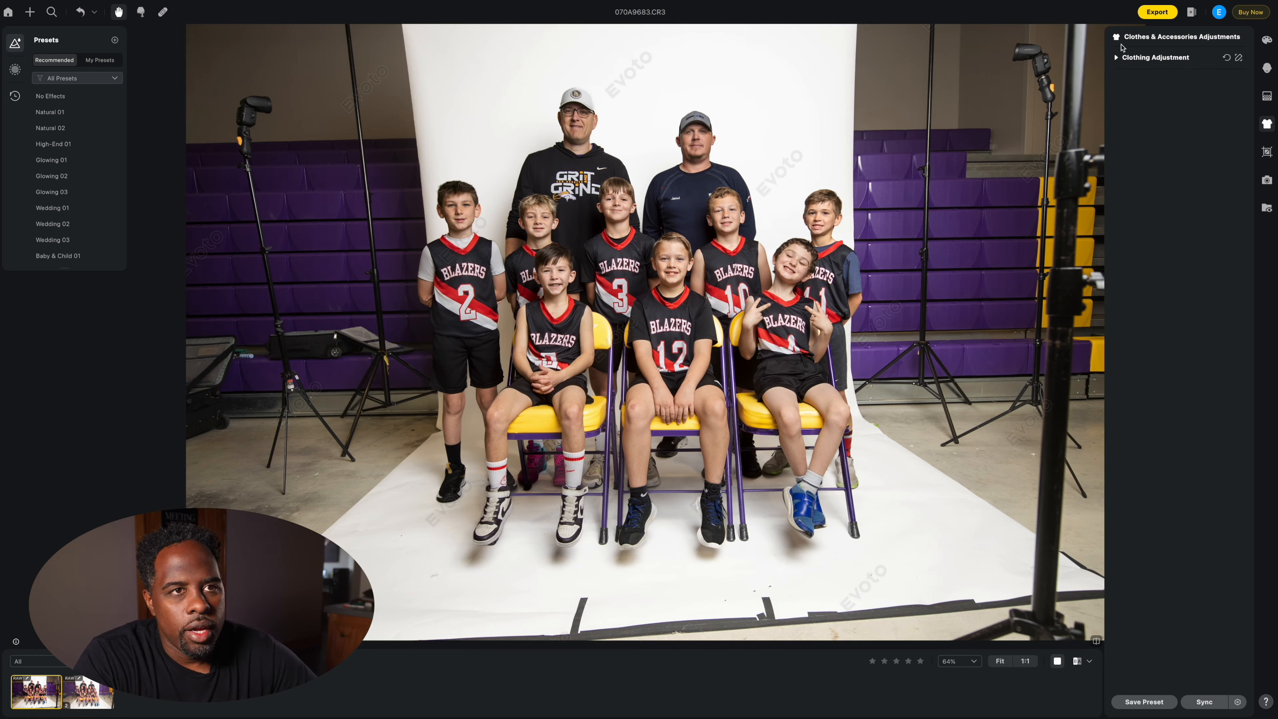
# Step: Apply a 1.00 rotation angle with a Fixed Ratio 6000 × 4000 crop
pyautogui.click(1267, 152)
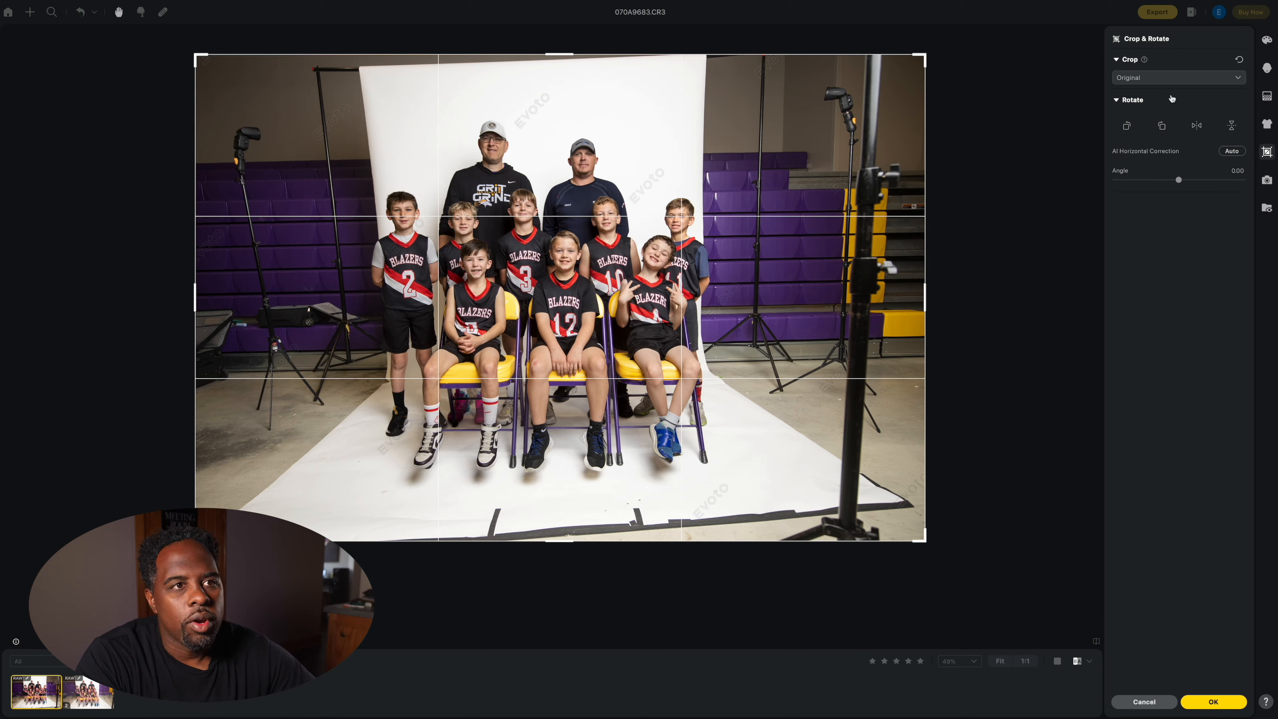
pyautogui.click(1163, 78)
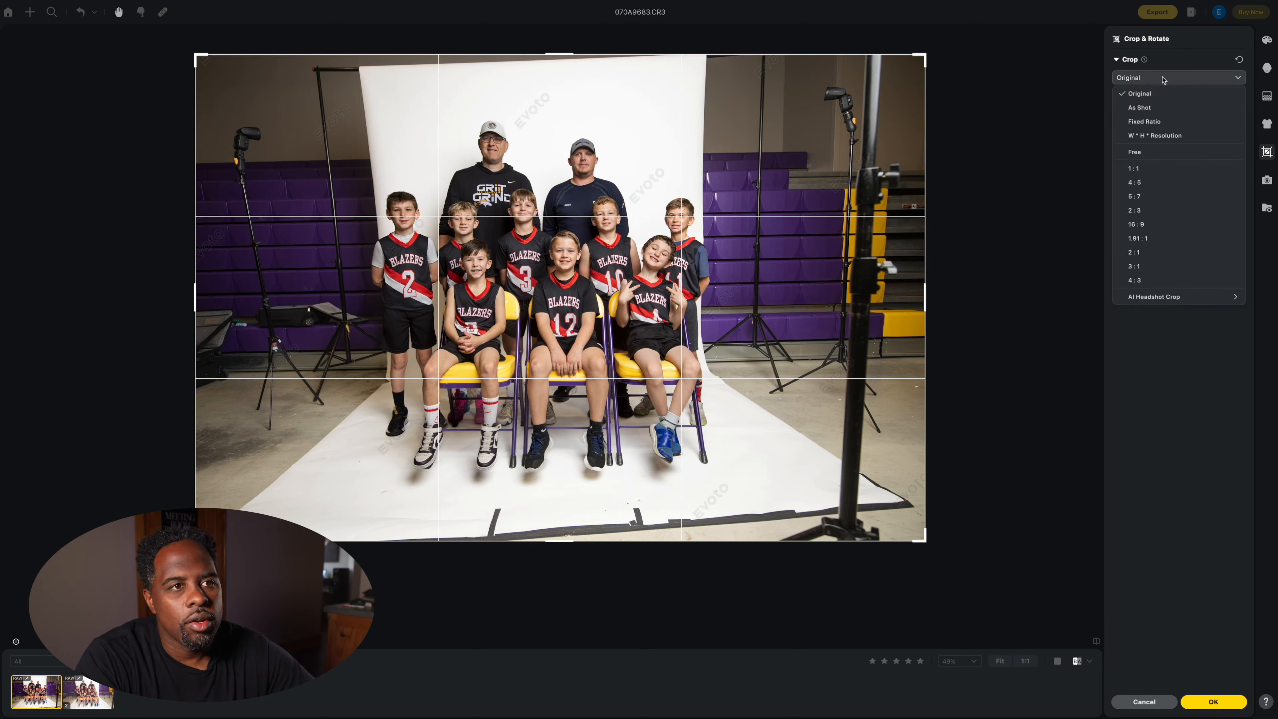
pyautogui.click(1163, 78)
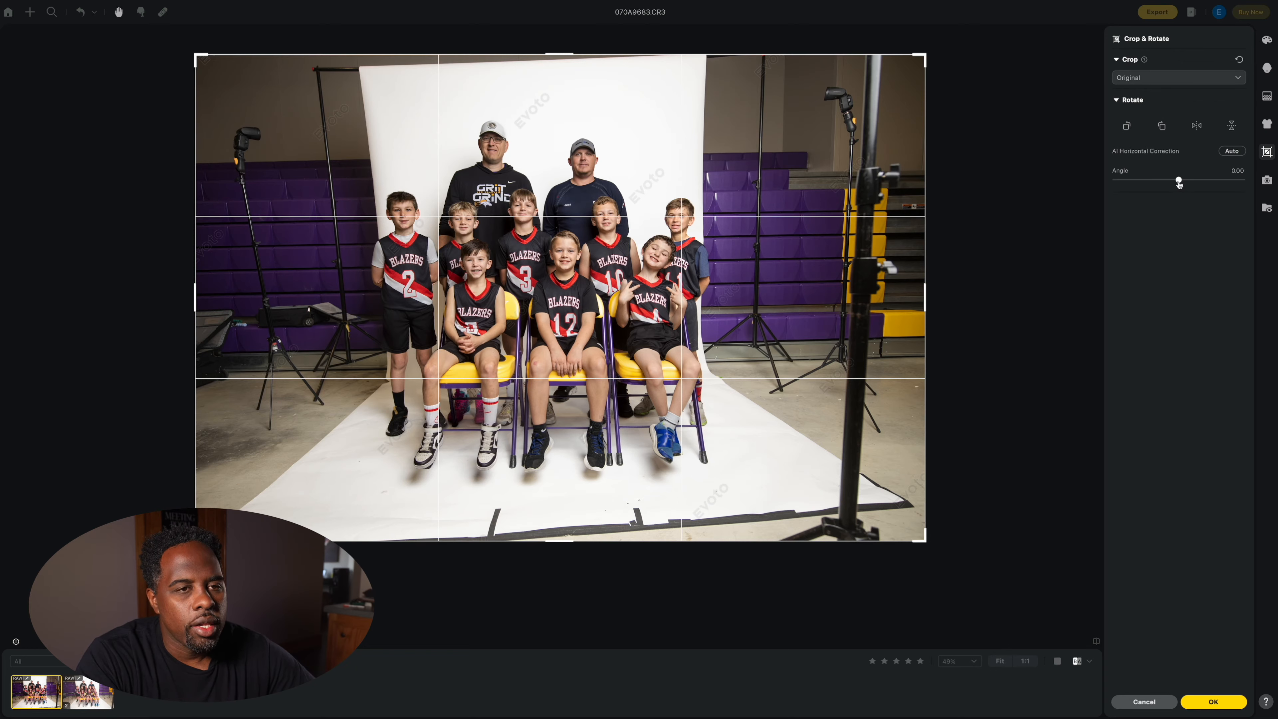
pyautogui.click(1178, 181)
pyautogui.moveTo(1178, 185); pyautogui.dragTo(1183, 183)
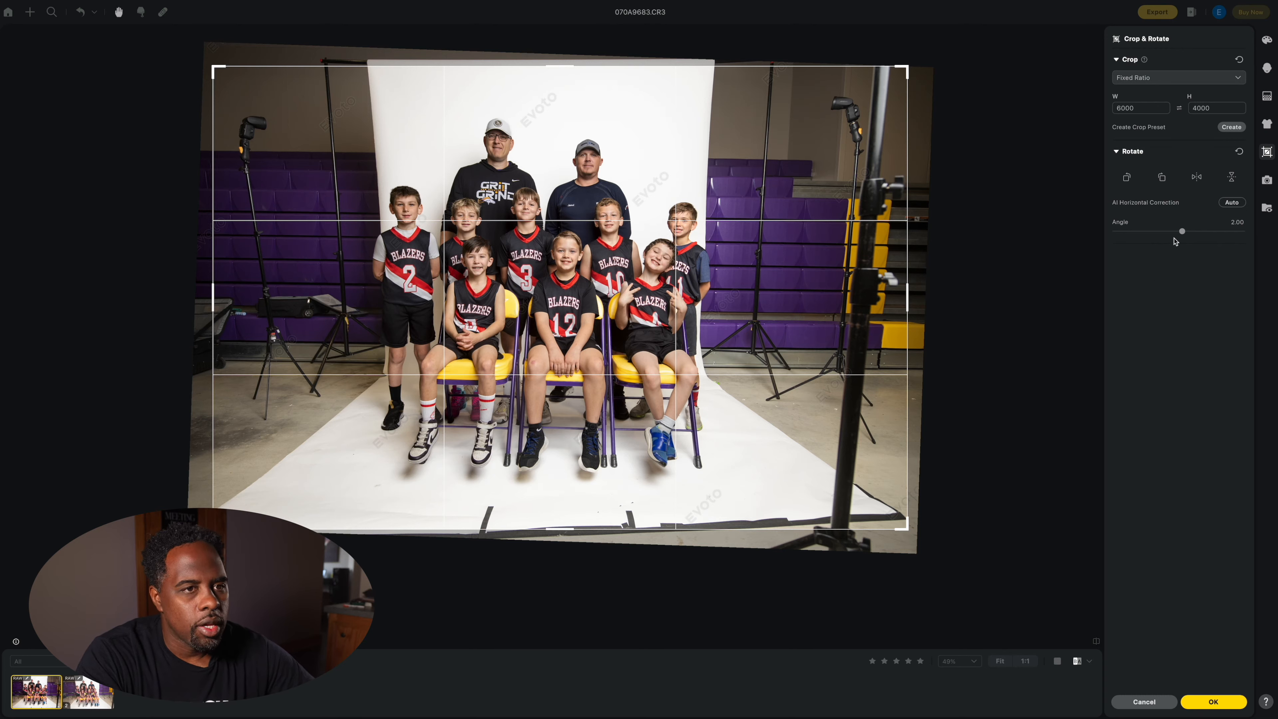
pyautogui.moveTo(1183, 234); pyautogui.dragTo(1181, 235)
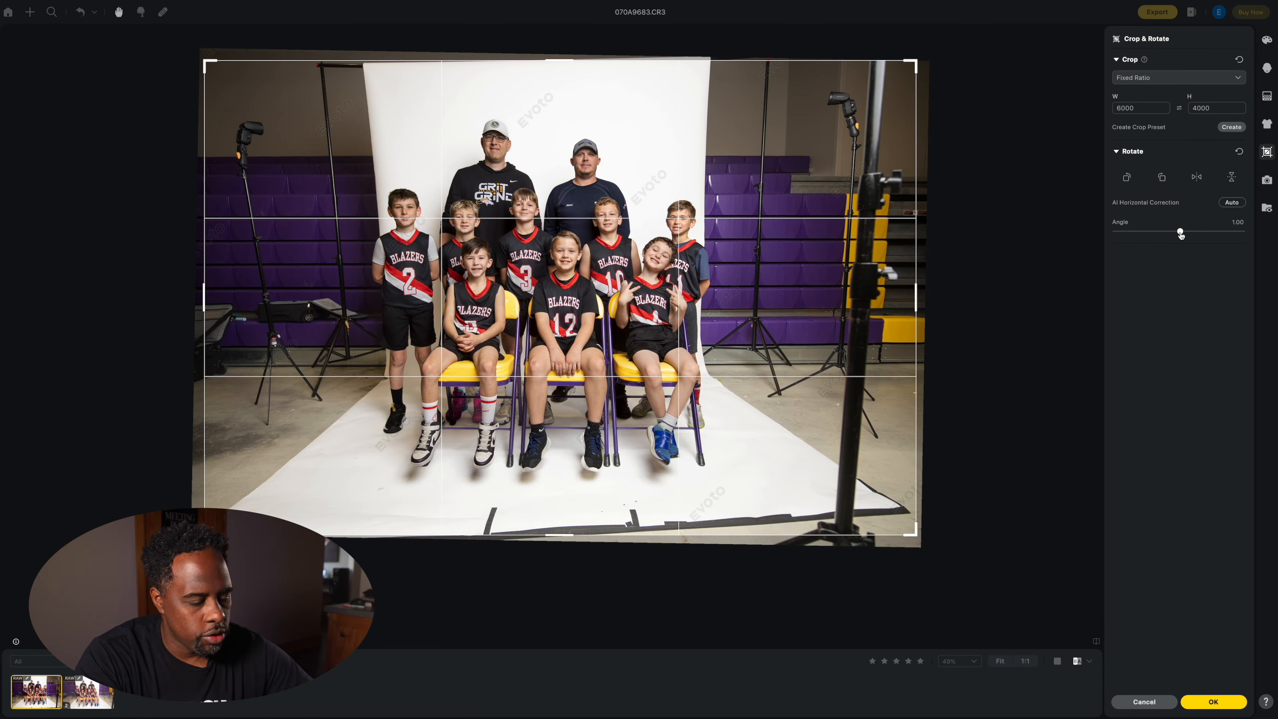
pyautogui.press('Return')
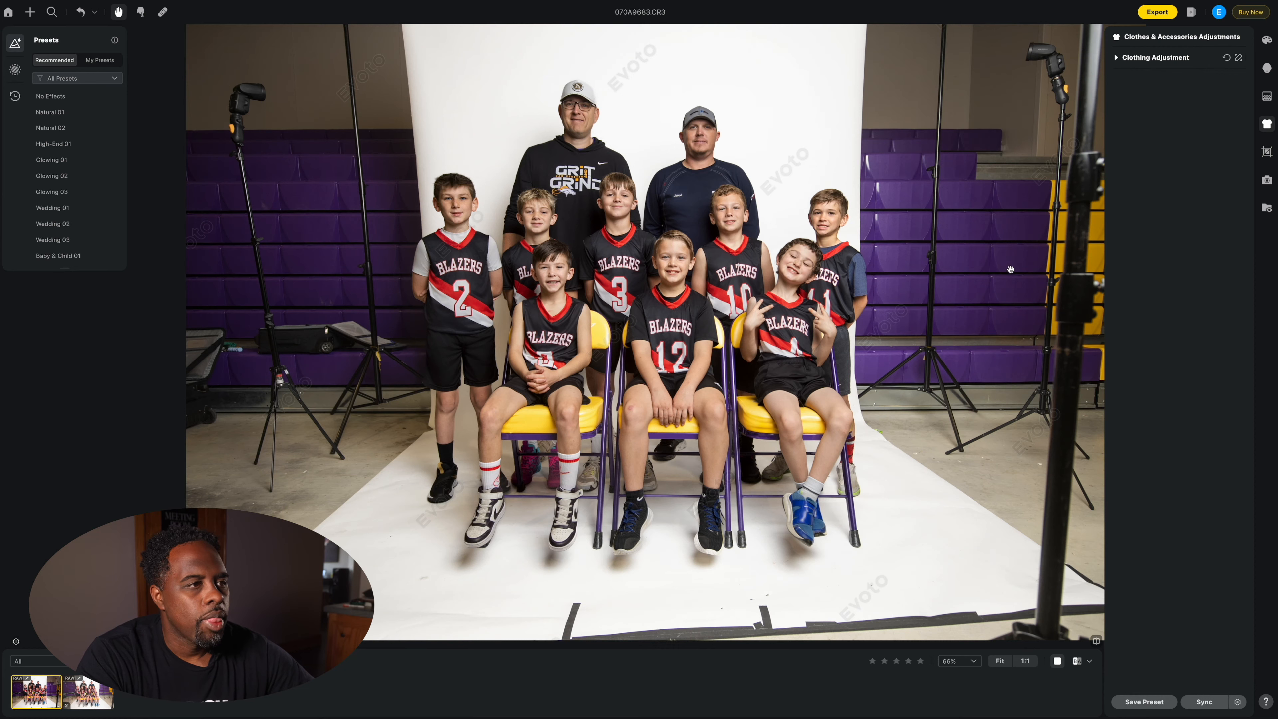
pyautogui.click(1267, 151)
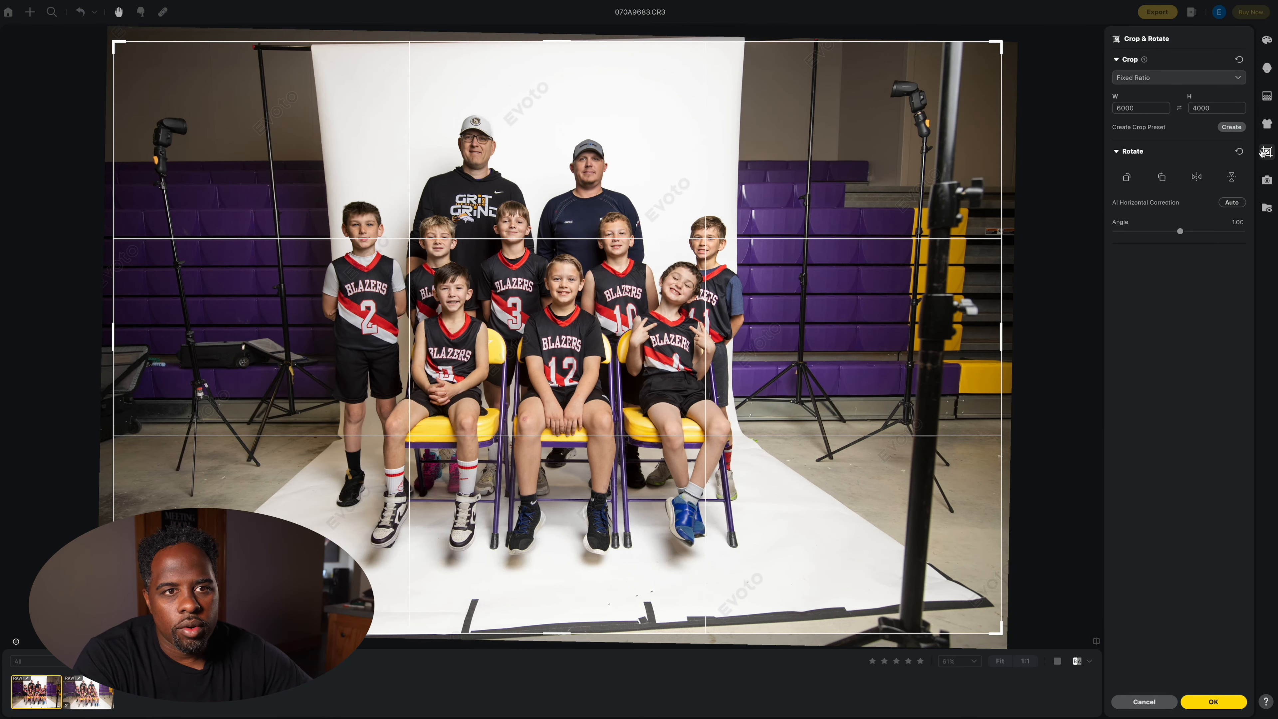
# Step: Turn on Distractions Removal in the first team photo's background adjustments
pyautogui.click(1266, 96)
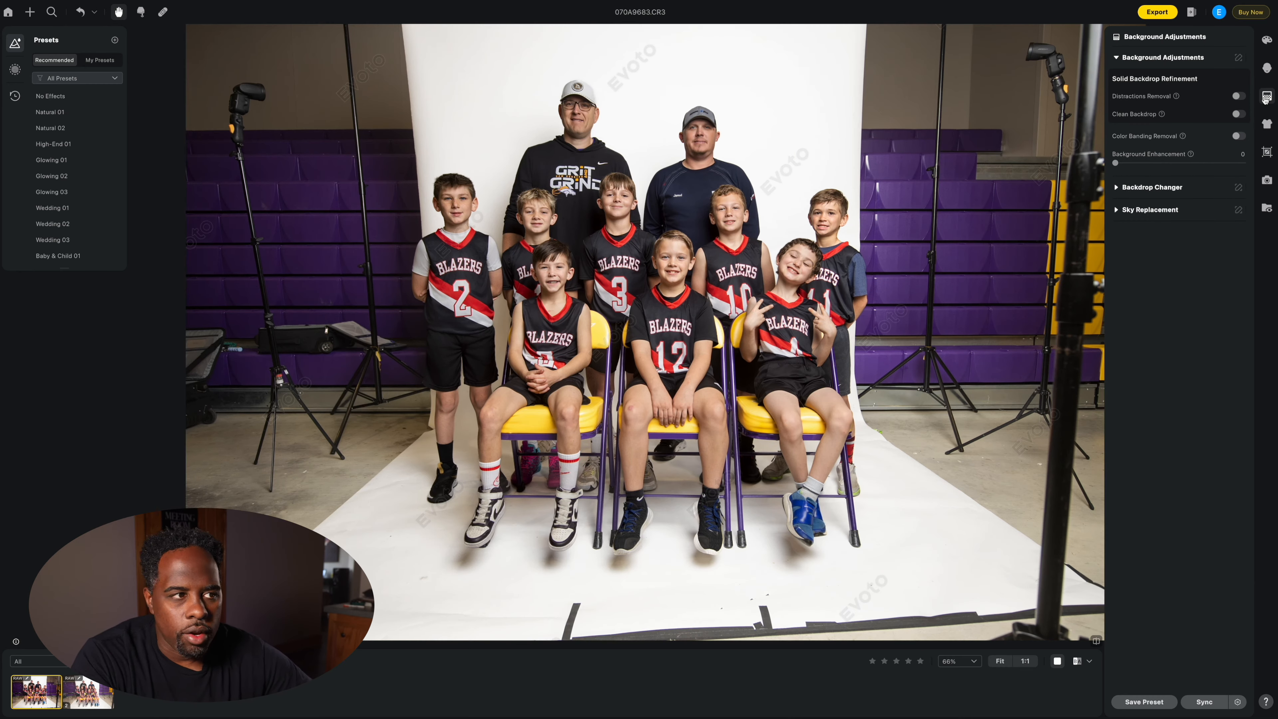
pyautogui.scroll(-3, 781, 201)
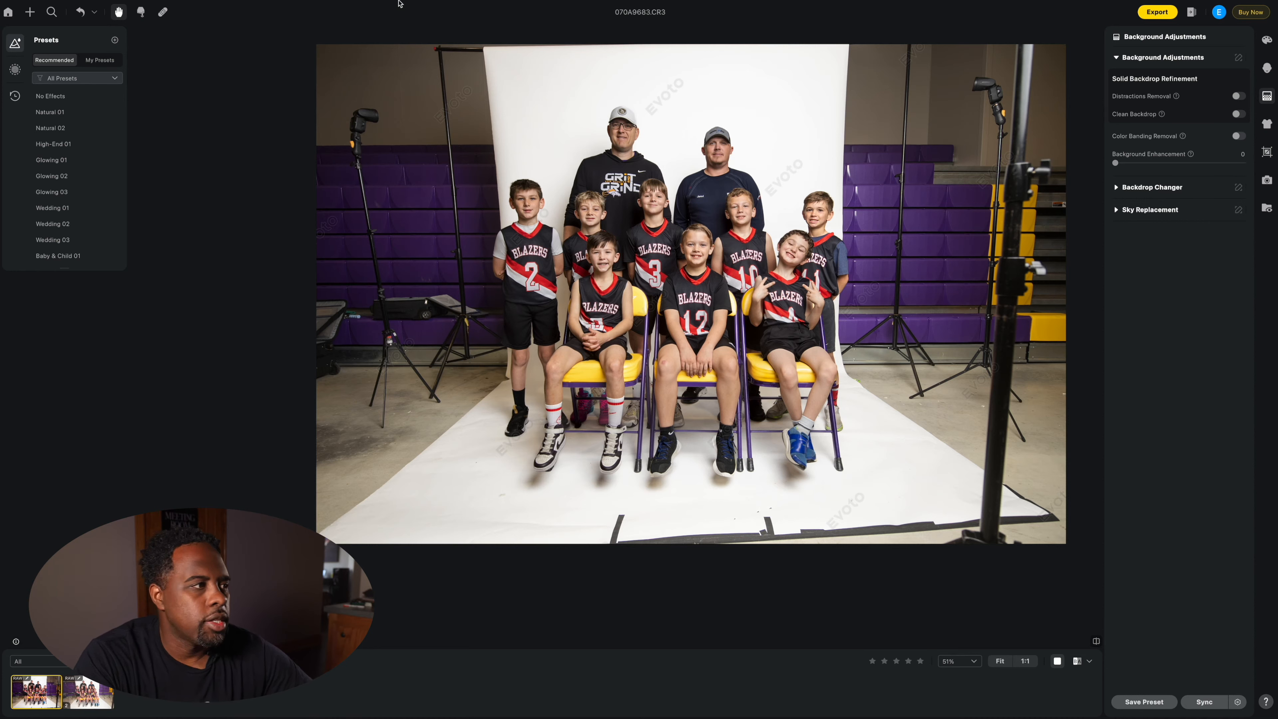
pyautogui.click(1238, 96)
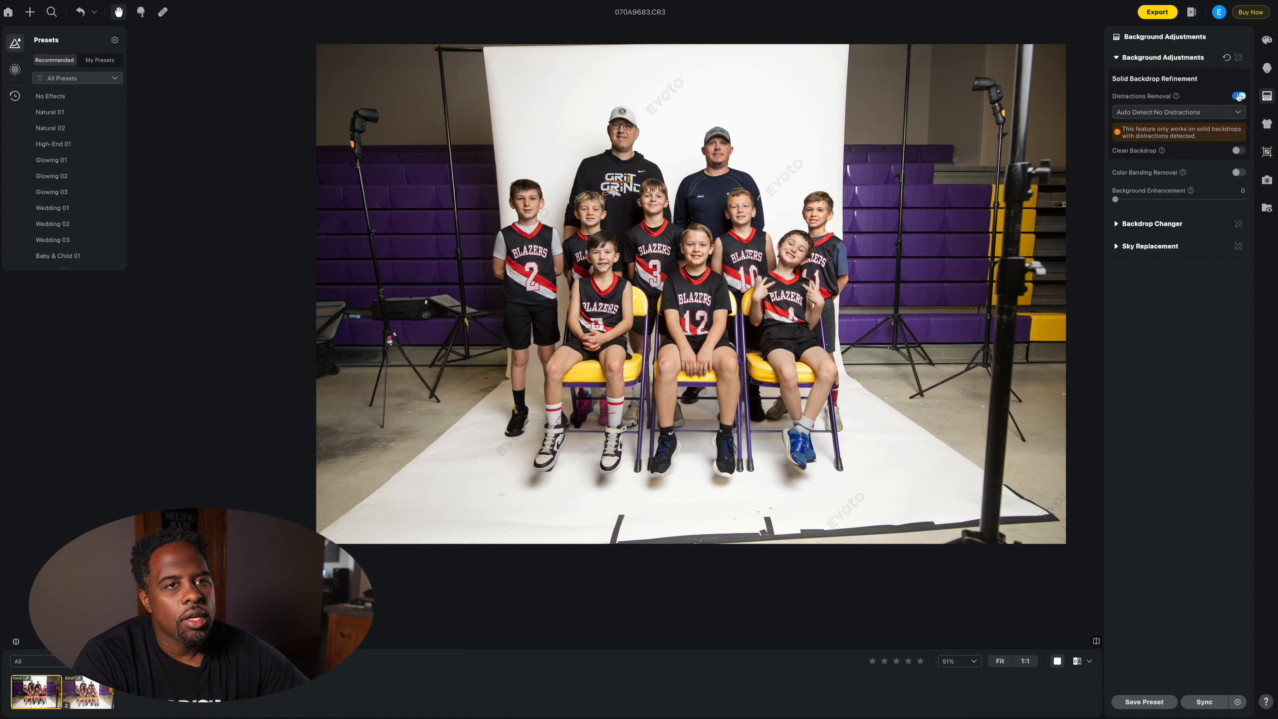
pyautogui.click(1238, 96)
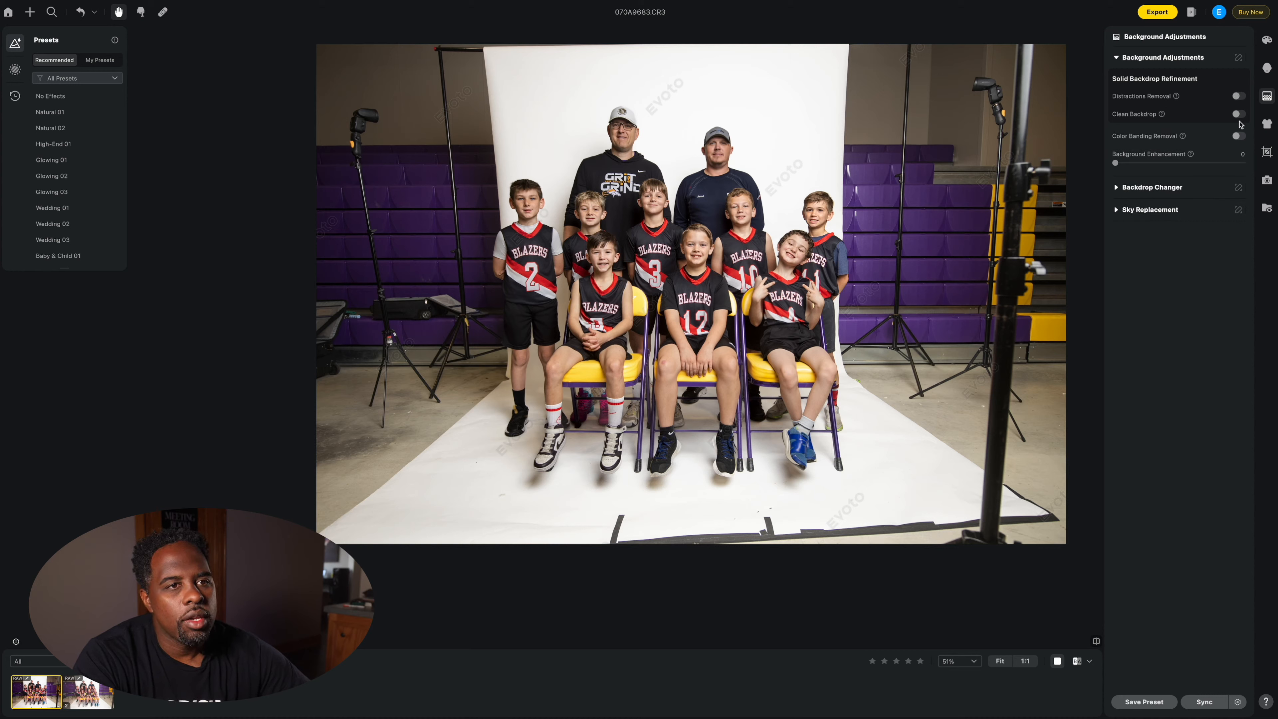
pyautogui.click(1238, 115)
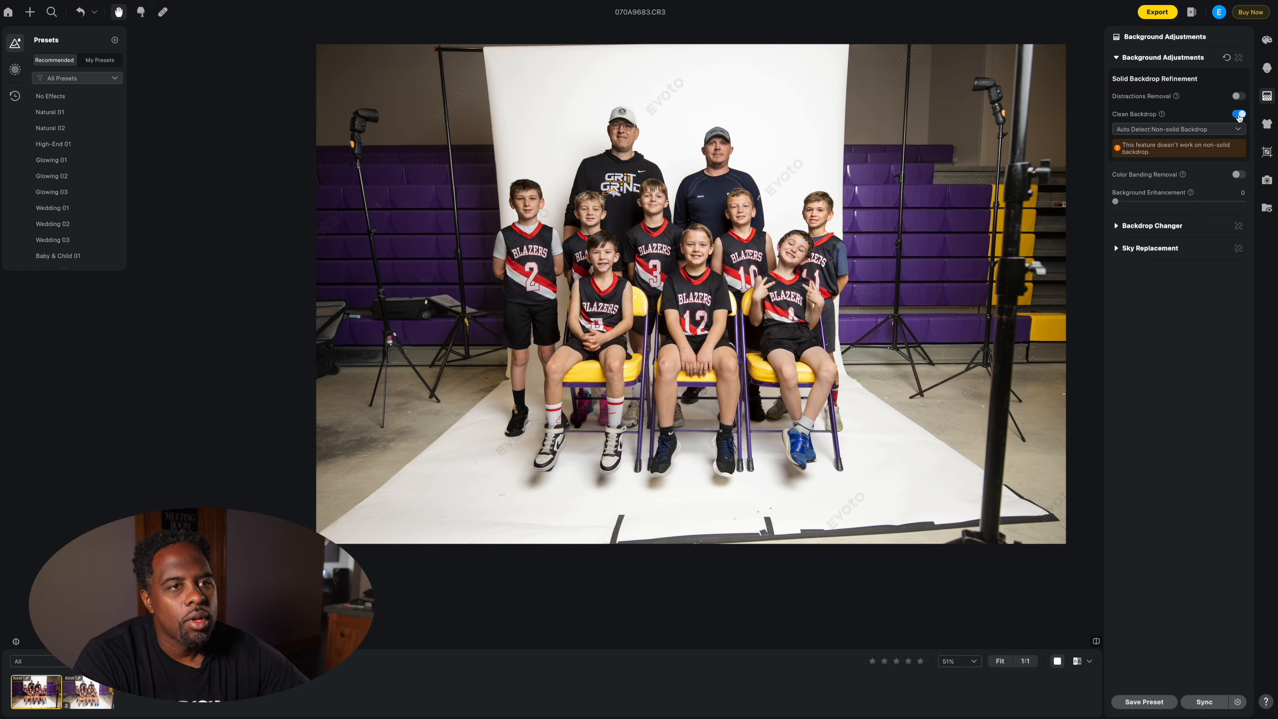
pyautogui.click(1239, 115)
# Step: Set distraction detection to Distractions so the gym becomes a clean white backdrop
pyautogui.click(1238, 96)
pyautogui.click(1200, 113)
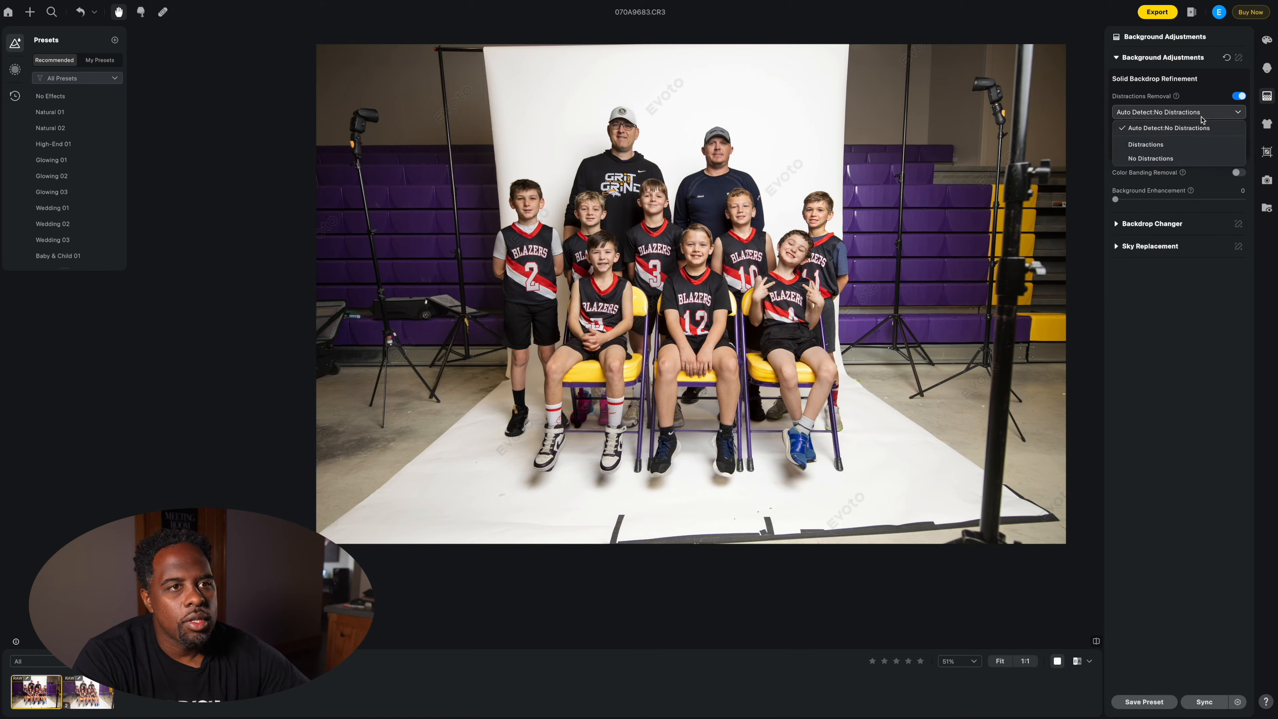
pyautogui.click(1172, 146)
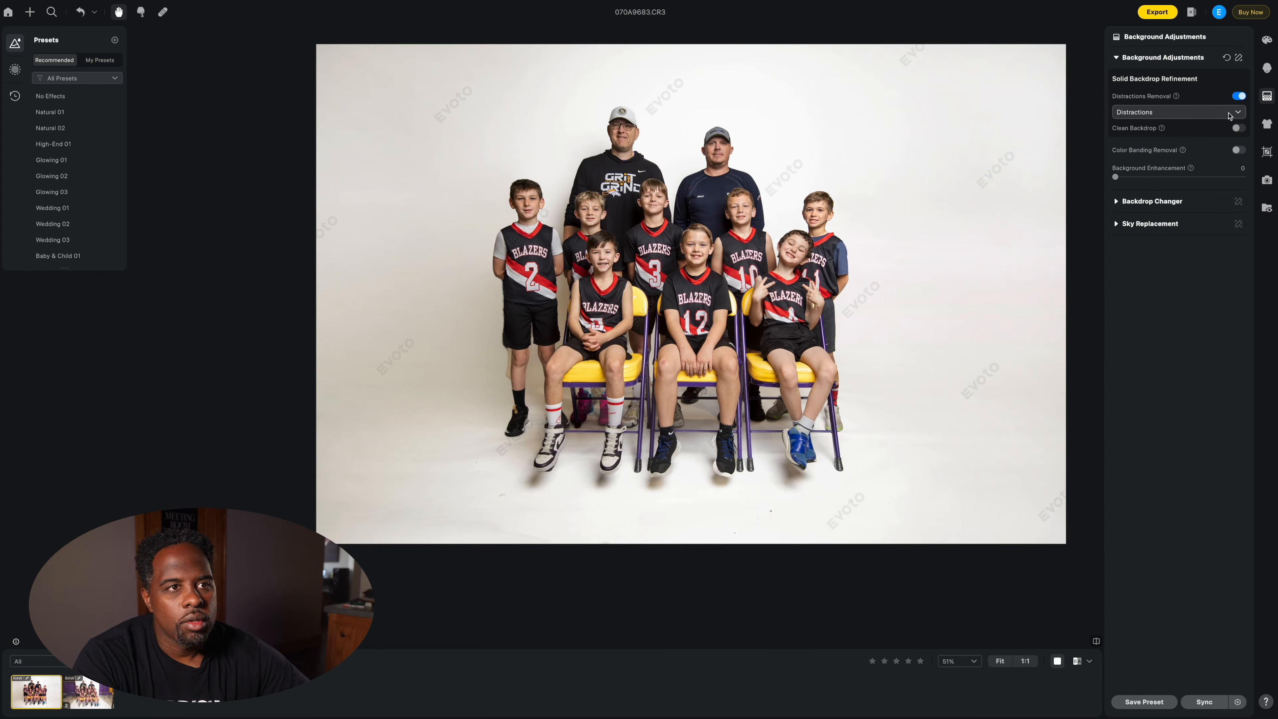
pyautogui.click(1228, 115)
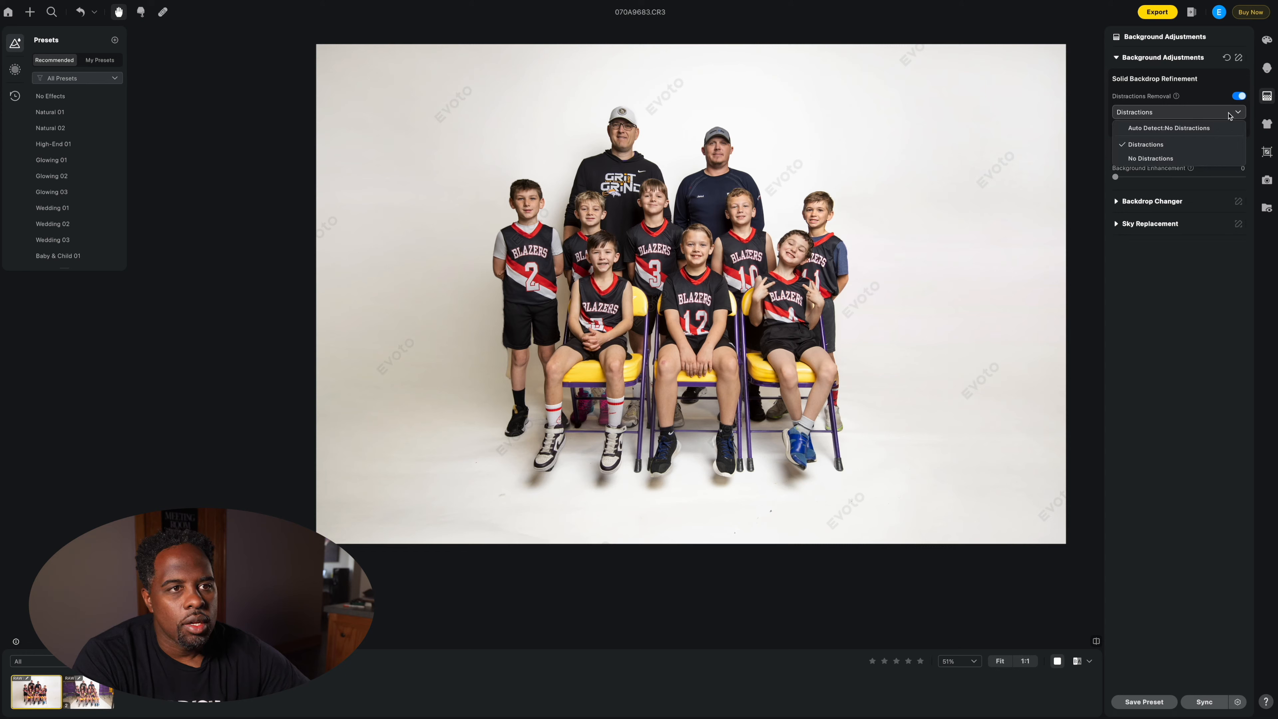
pyautogui.click(1168, 159)
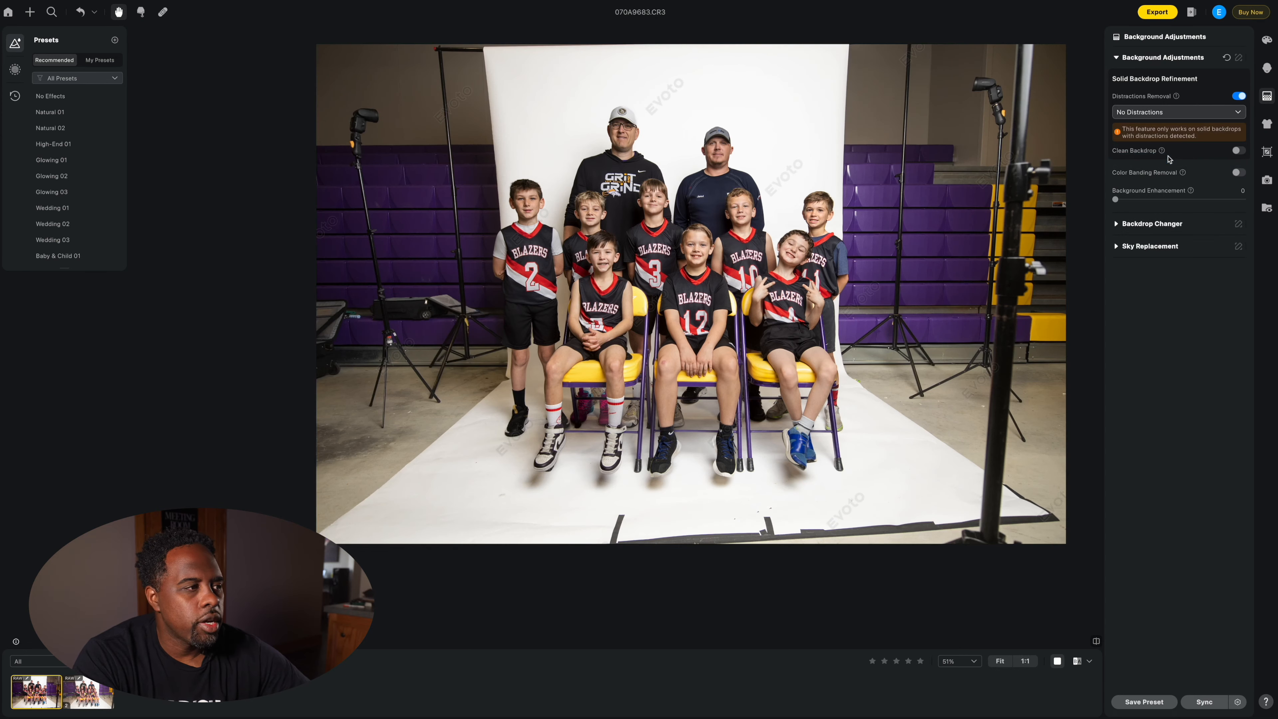
pyautogui.click(1214, 114)
pyautogui.click(1172, 146)
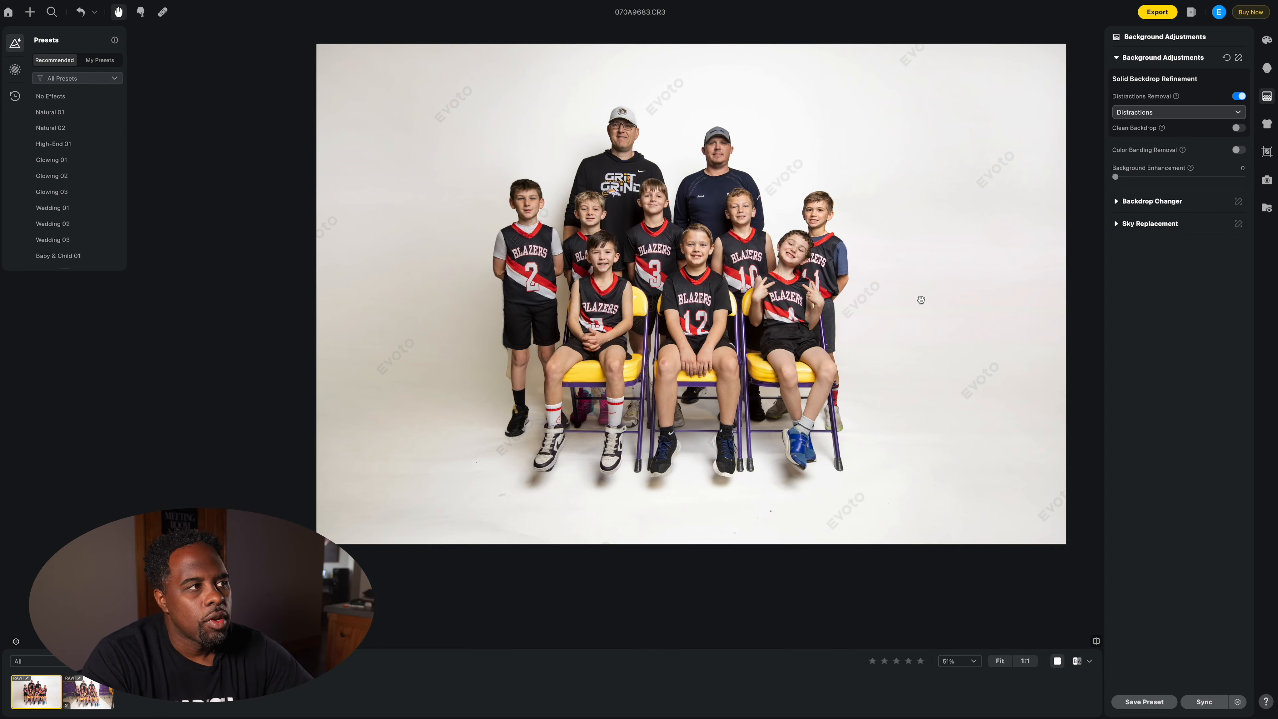
pyautogui.scroll(-1, 1027, 267)
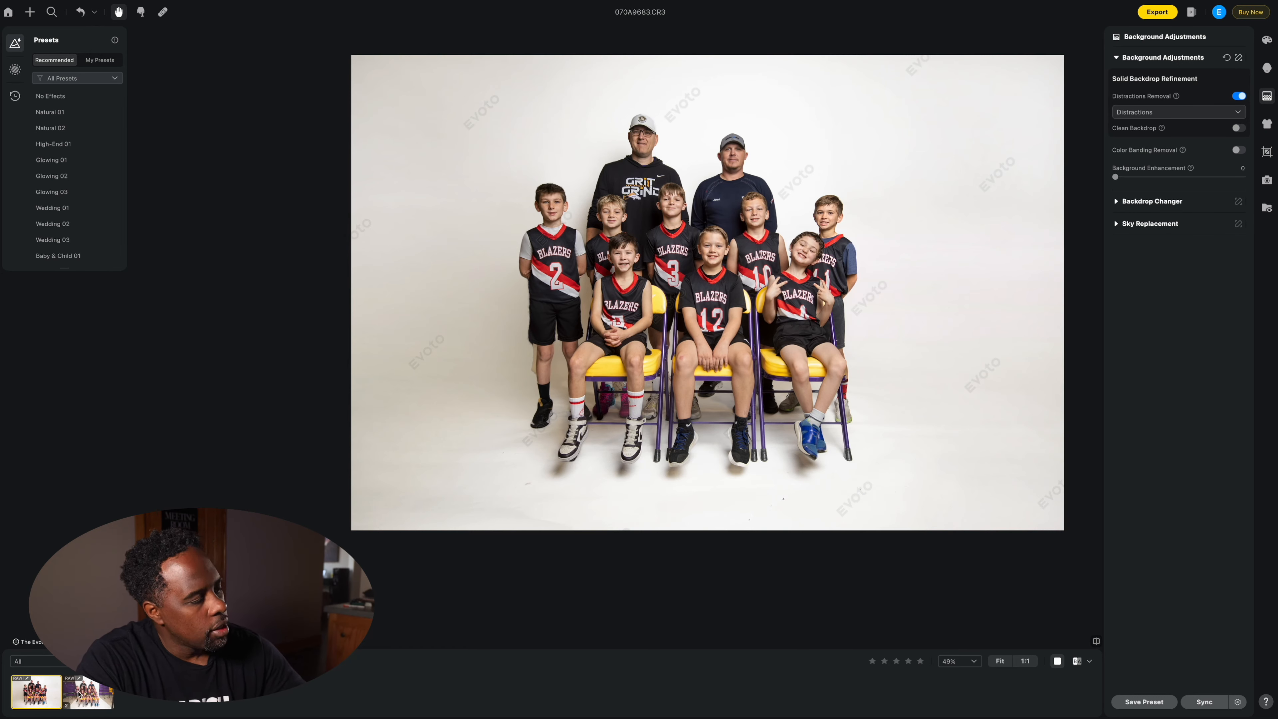
# Step: Sync the white-backdrop edit to the second team photo and compare it with the original
pyautogui.click(1203, 702)
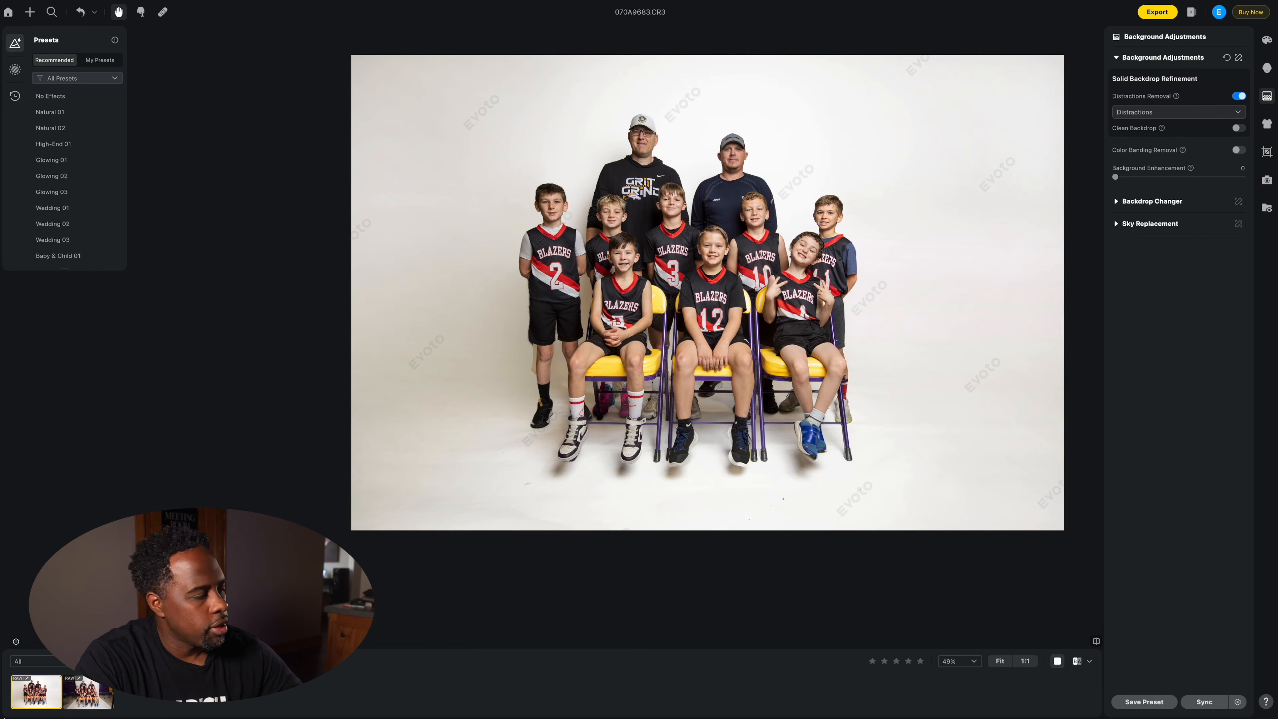
pyautogui.click(80, 700)
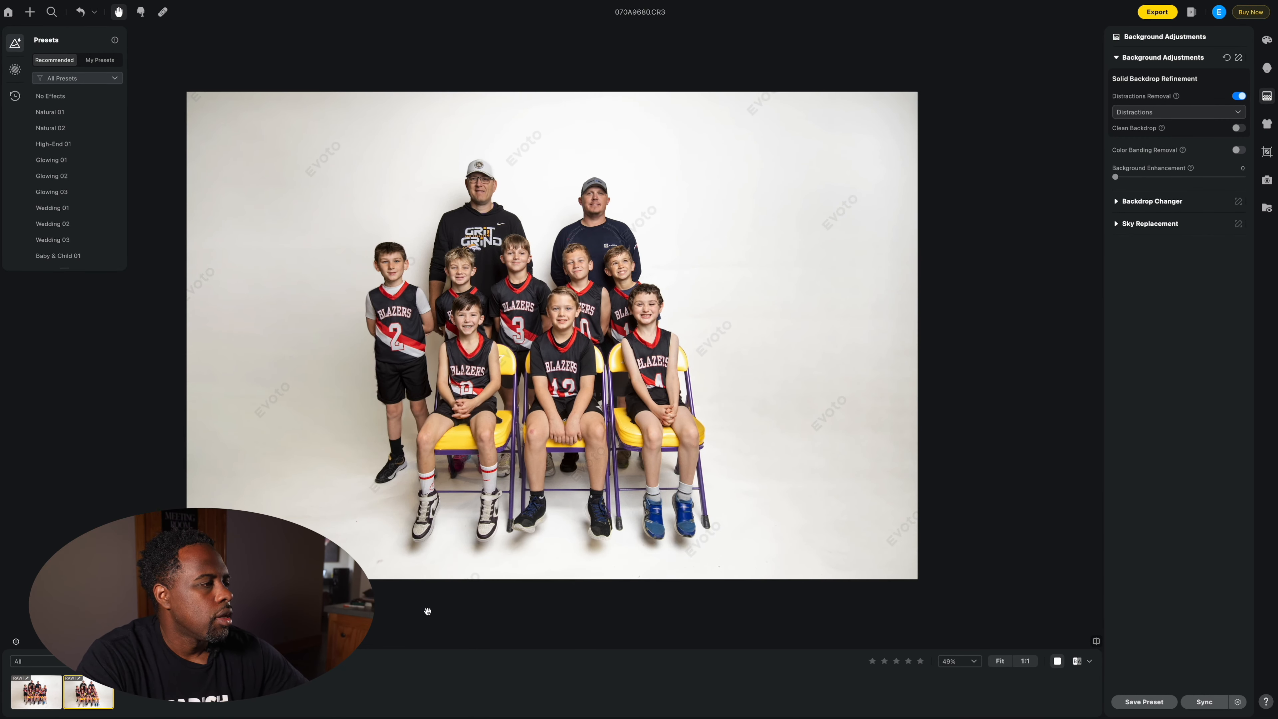
pyautogui.press('\\')
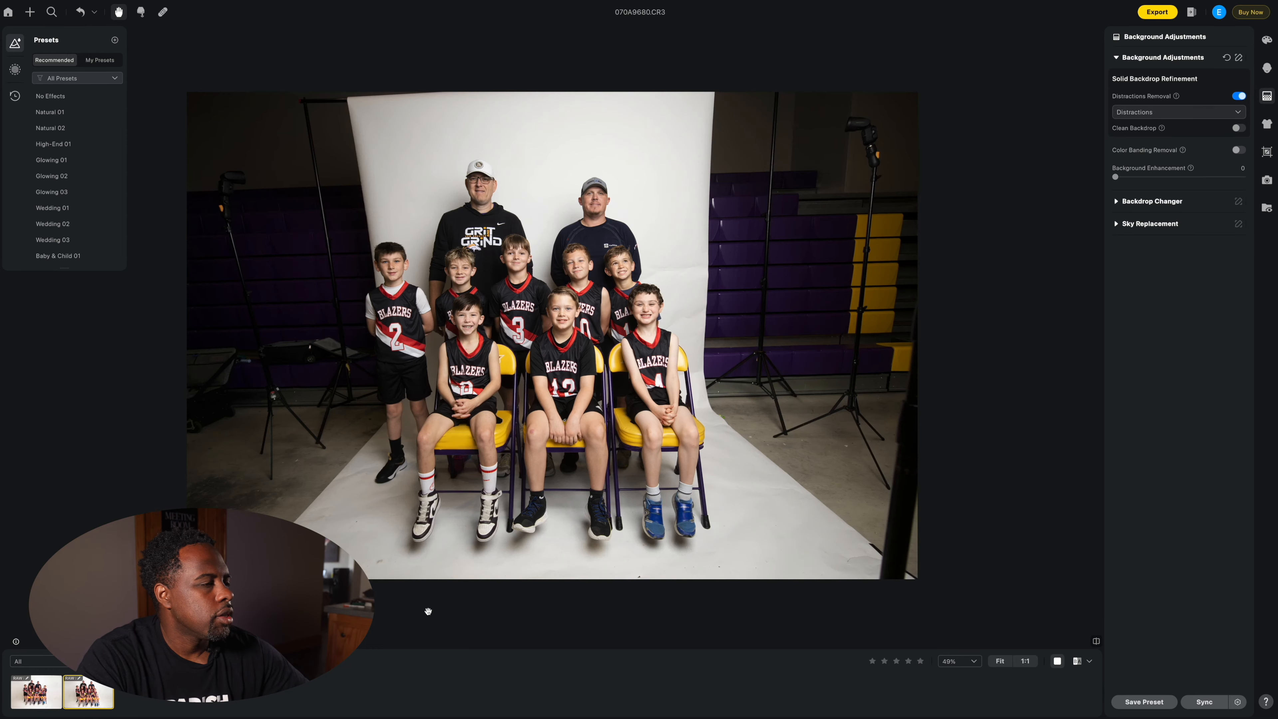
# Step: Straighten the second photo by rotating it 1.33° and zoom in on the seated players
pyautogui.click(1267, 151)
pyautogui.moveTo(1033, 31); pyautogui.dragTo(1047, 40)
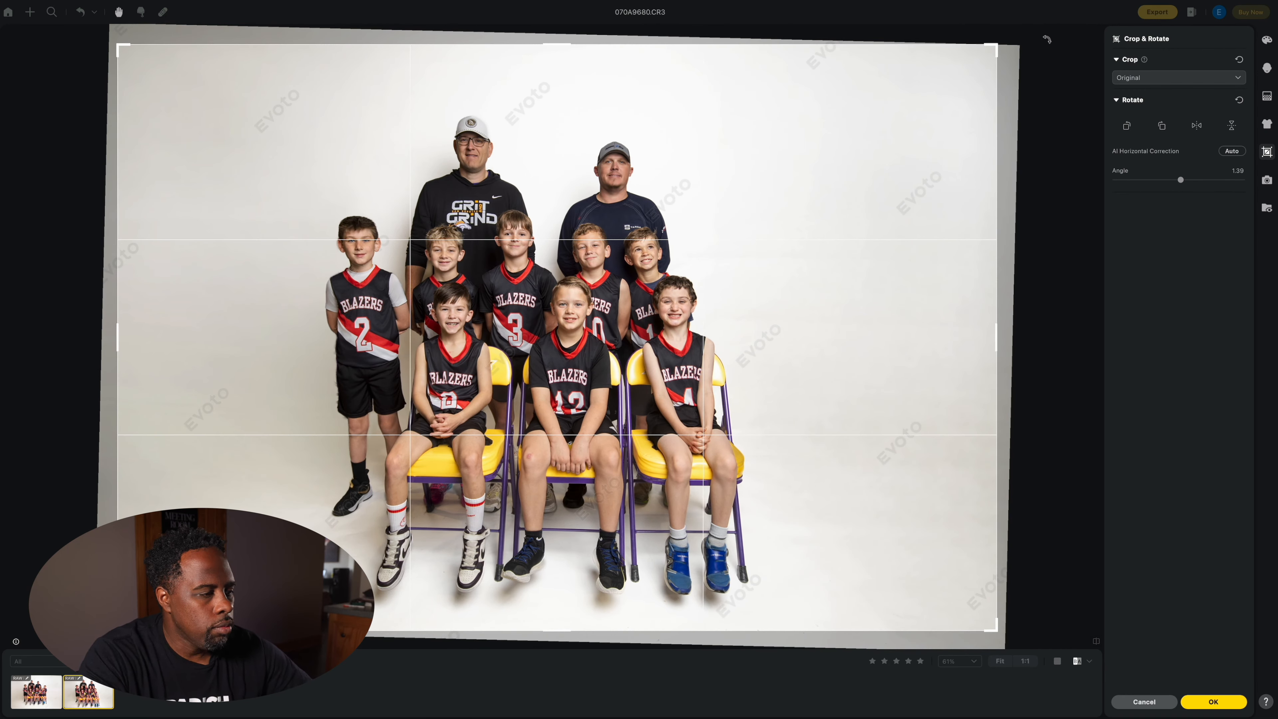
pyautogui.press('Return')
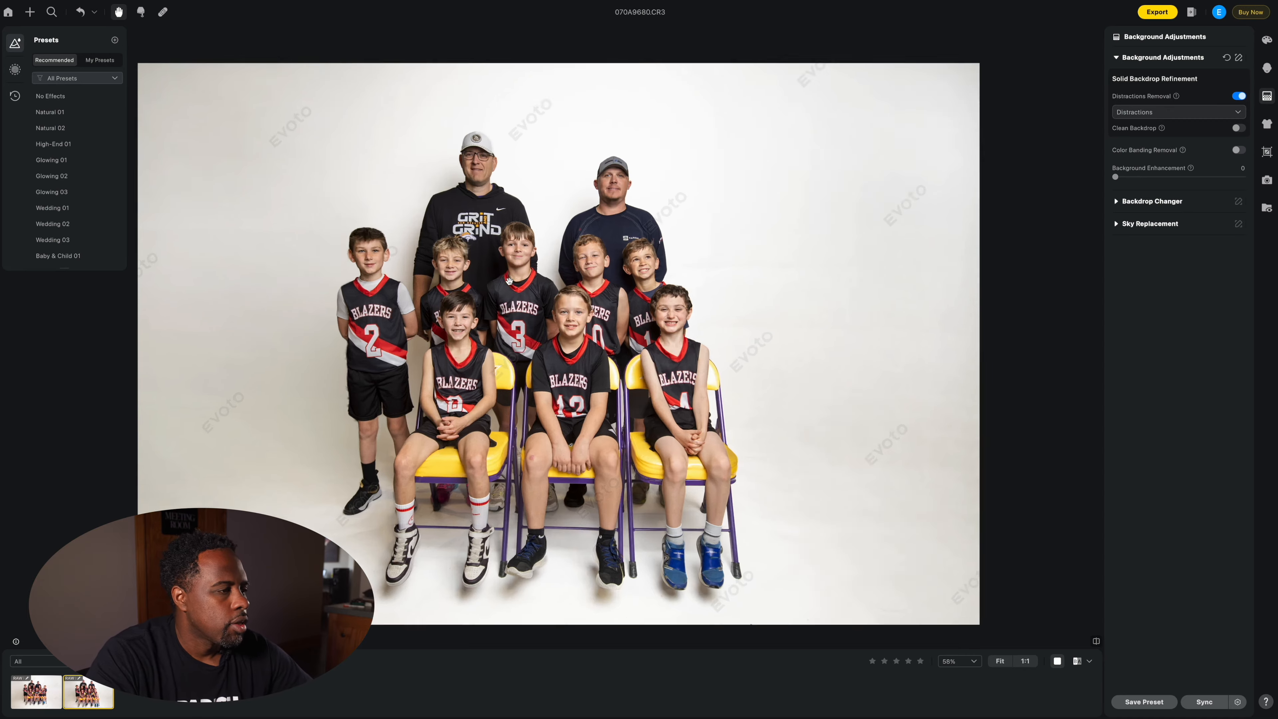
pyautogui.scroll(5, 509, 280)
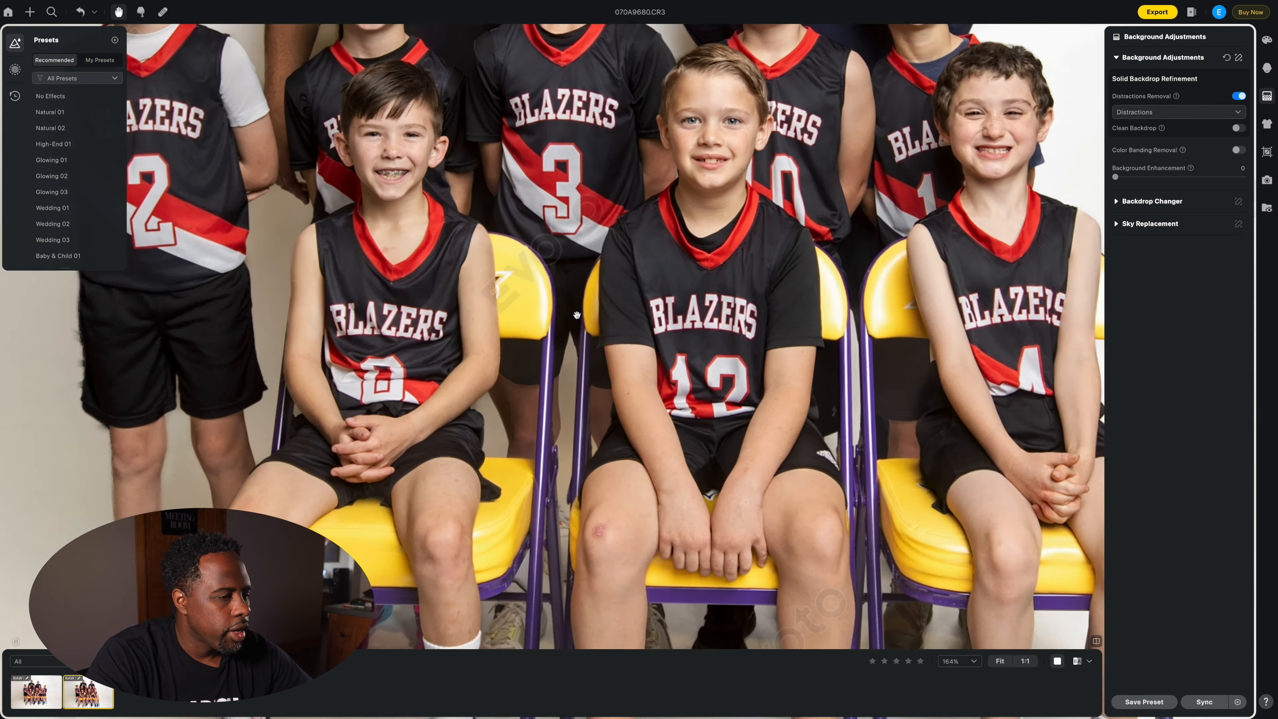
pyautogui.scroll(1, 577, 315)
pyautogui.moveTo(578, 328); pyautogui.dragTo(535, 247)
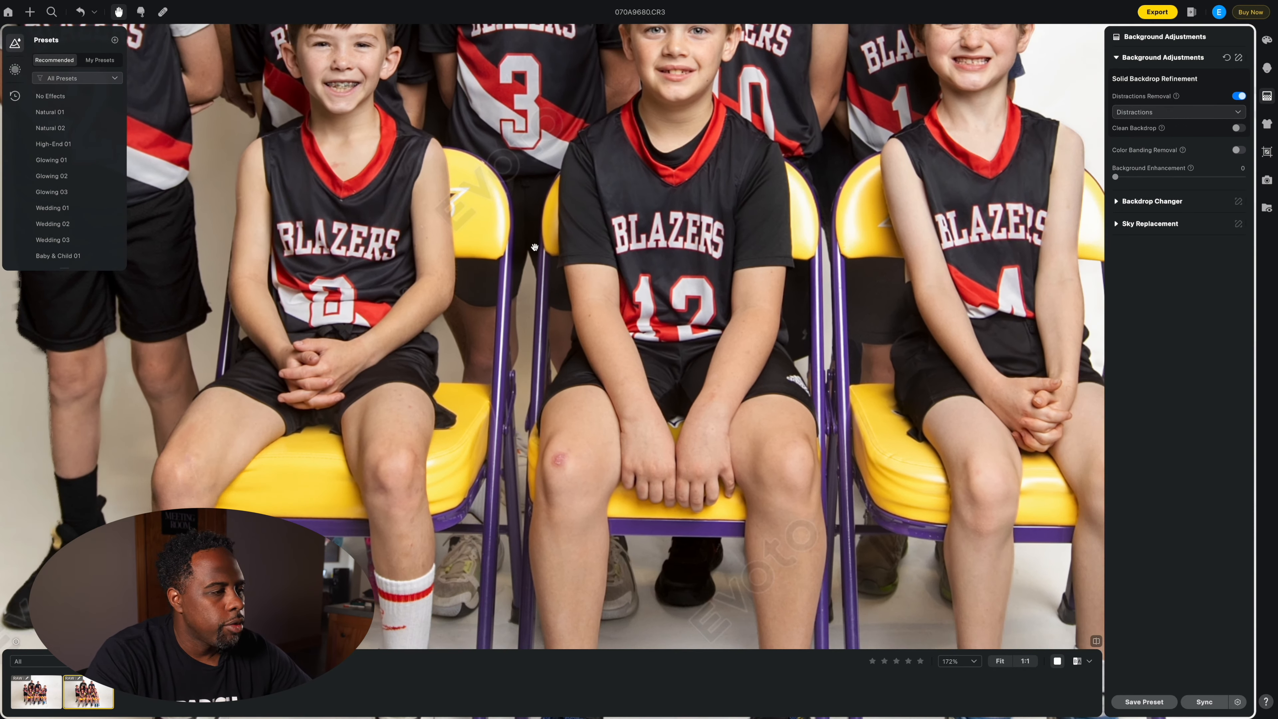
pyautogui.click(163, 12)
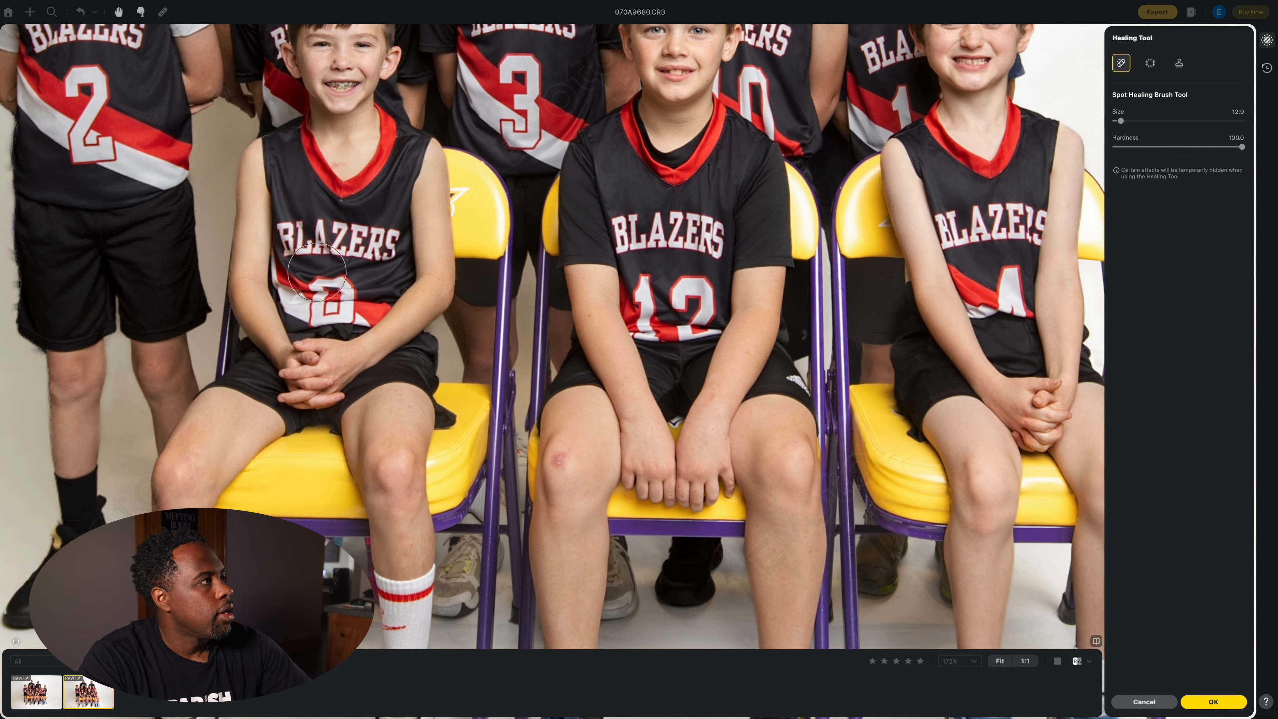
# Step: Shrink the healing brush and heal the scrape on the middle boy's knee
pyautogui.press(']')
pyautogui.press(']')
pyautogui.press(']')
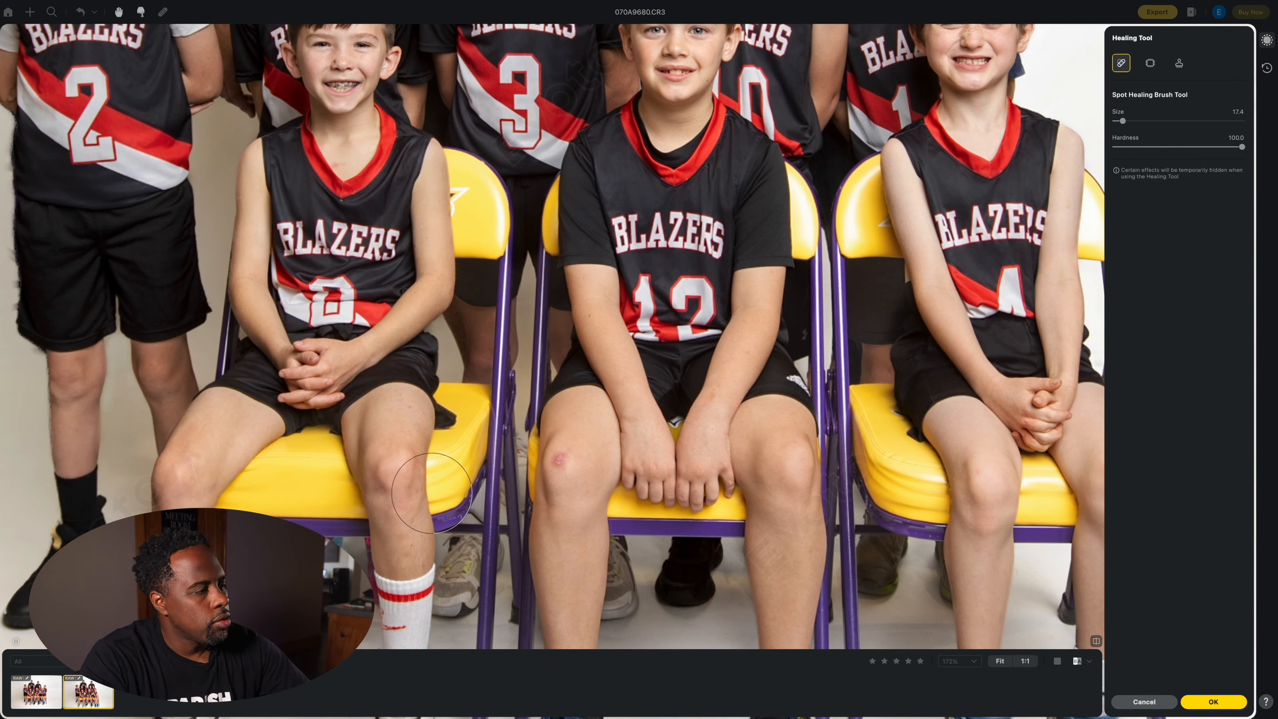
pyautogui.press('[')
pyautogui.press('[')
pyautogui.press('[')
pyautogui.press('[')
pyautogui.press('[')
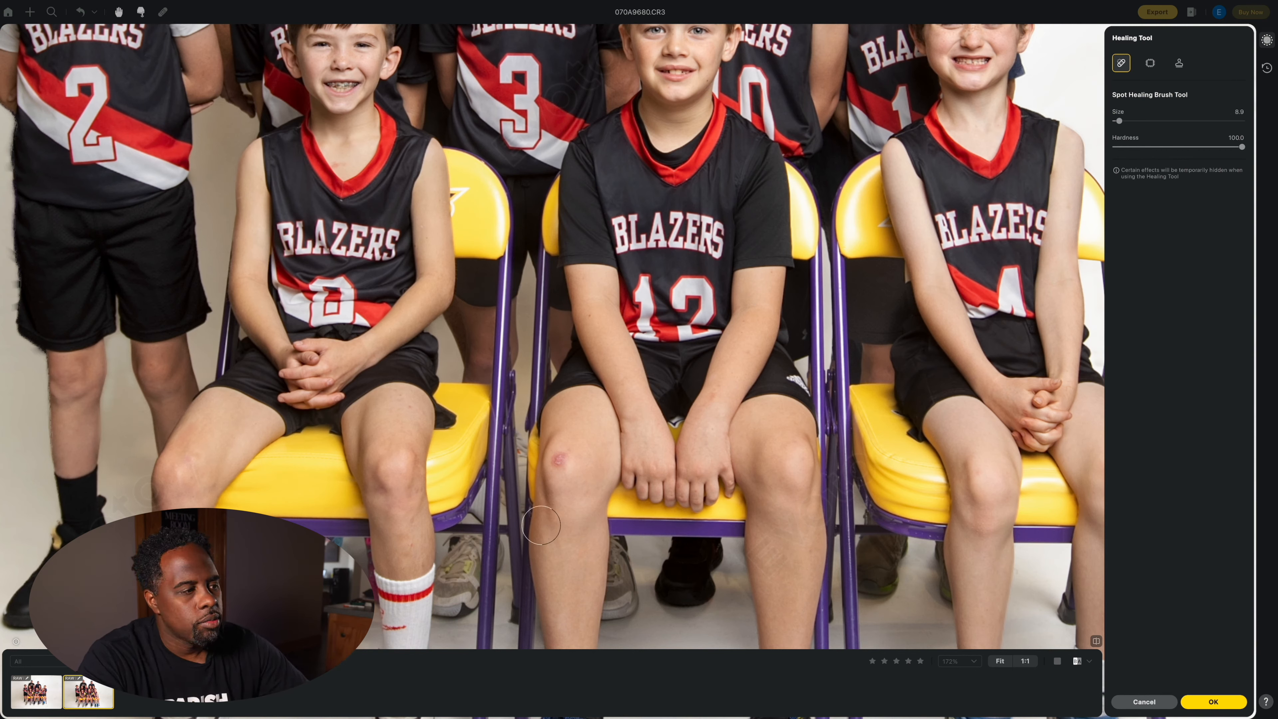
pyautogui.press('[')
pyautogui.press('[')
pyautogui.press('[')
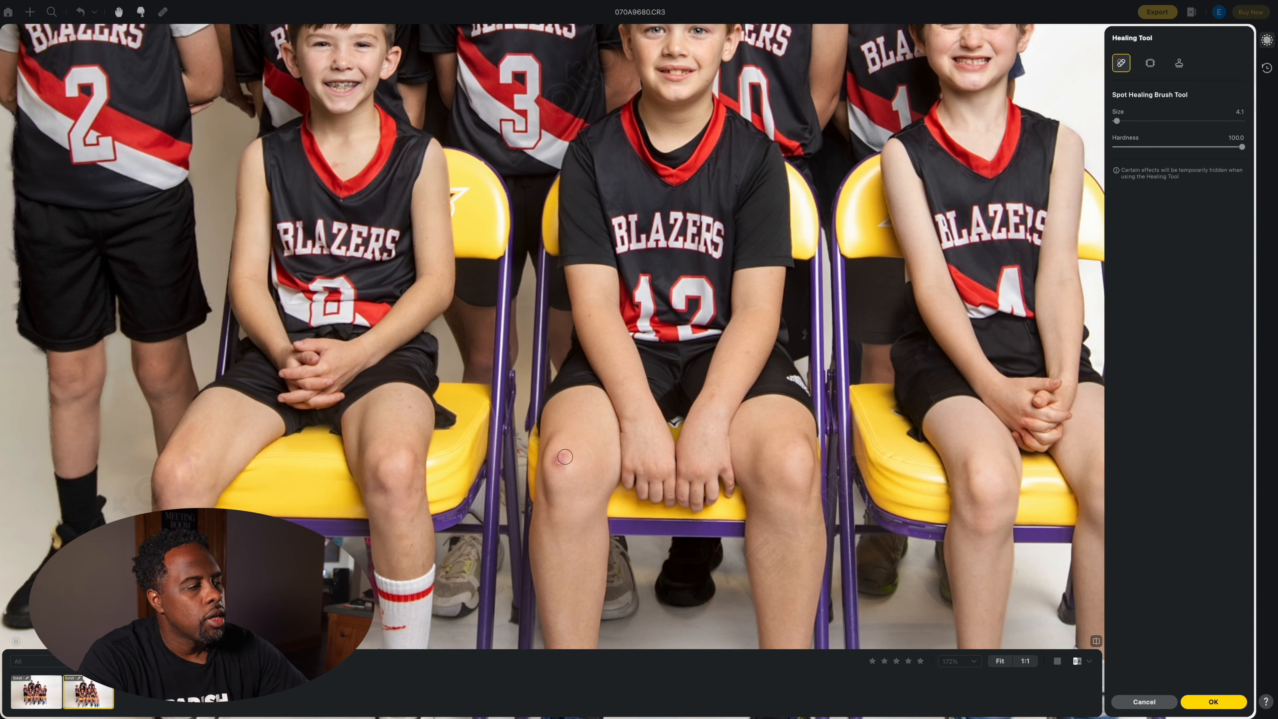
pyautogui.moveTo(565, 457)
pyautogui.mouseDown()
pyautogui.moveTo(560, 471)
pyautogui.moveTo(556, 461)
pyautogui.mouseUp()
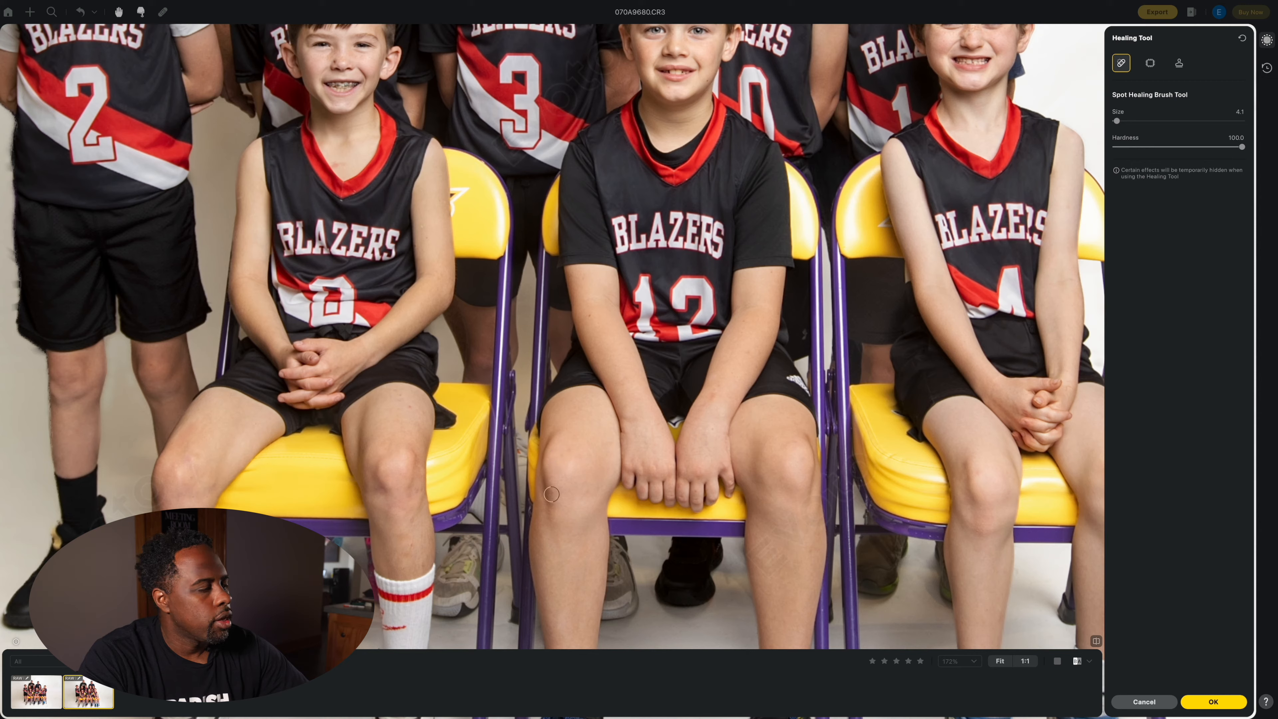
# Step: Apply the healing changes and return to the first team photo
pyautogui.click(51, 692)
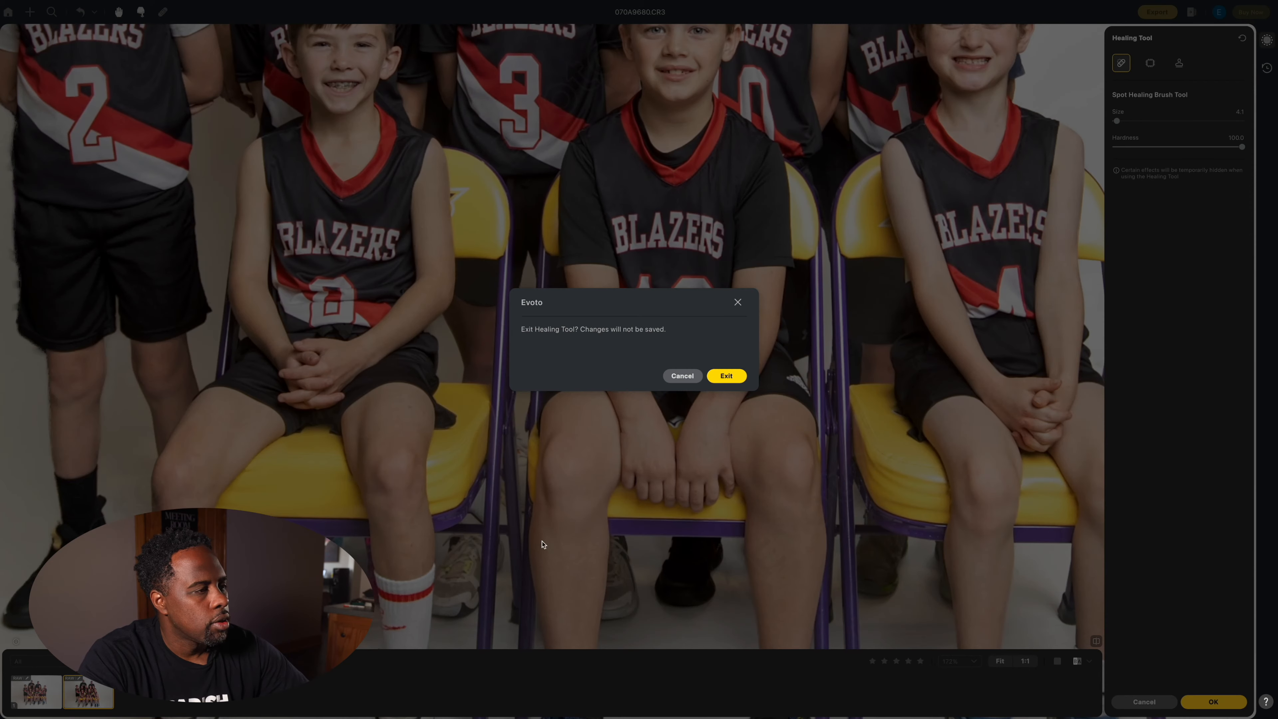
pyautogui.click(697, 383)
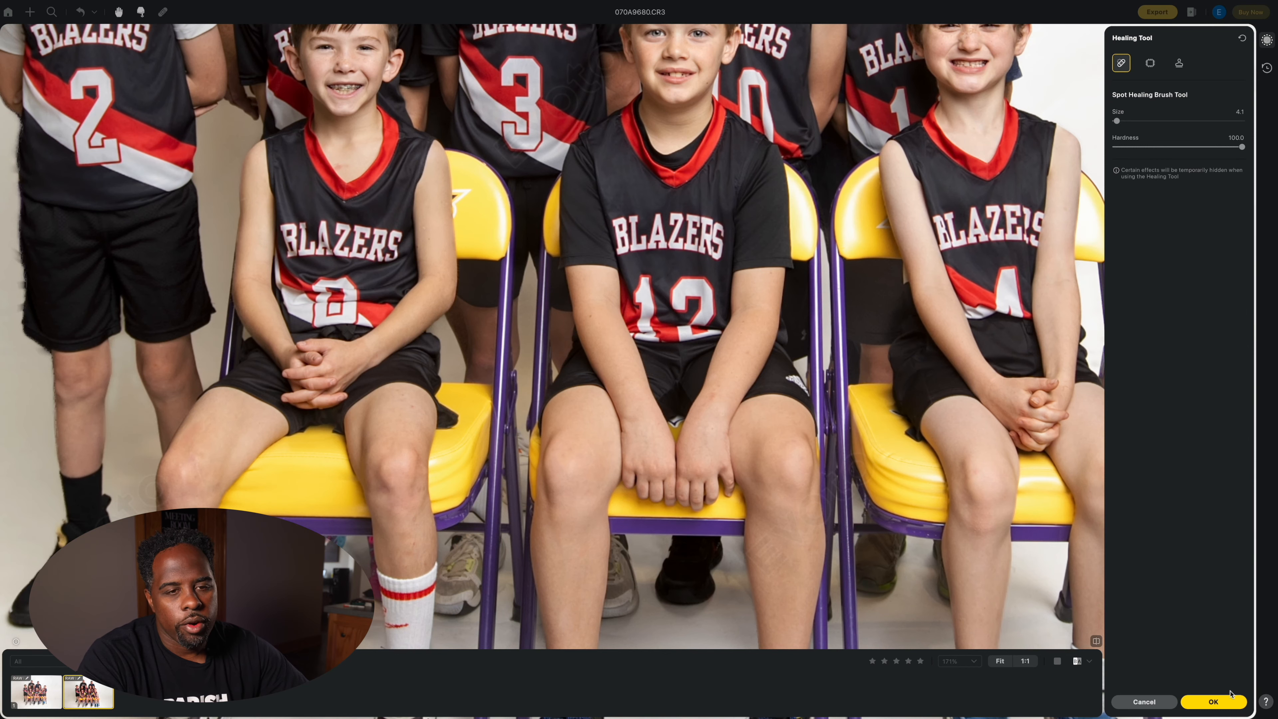
pyautogui.click(1214, 702)
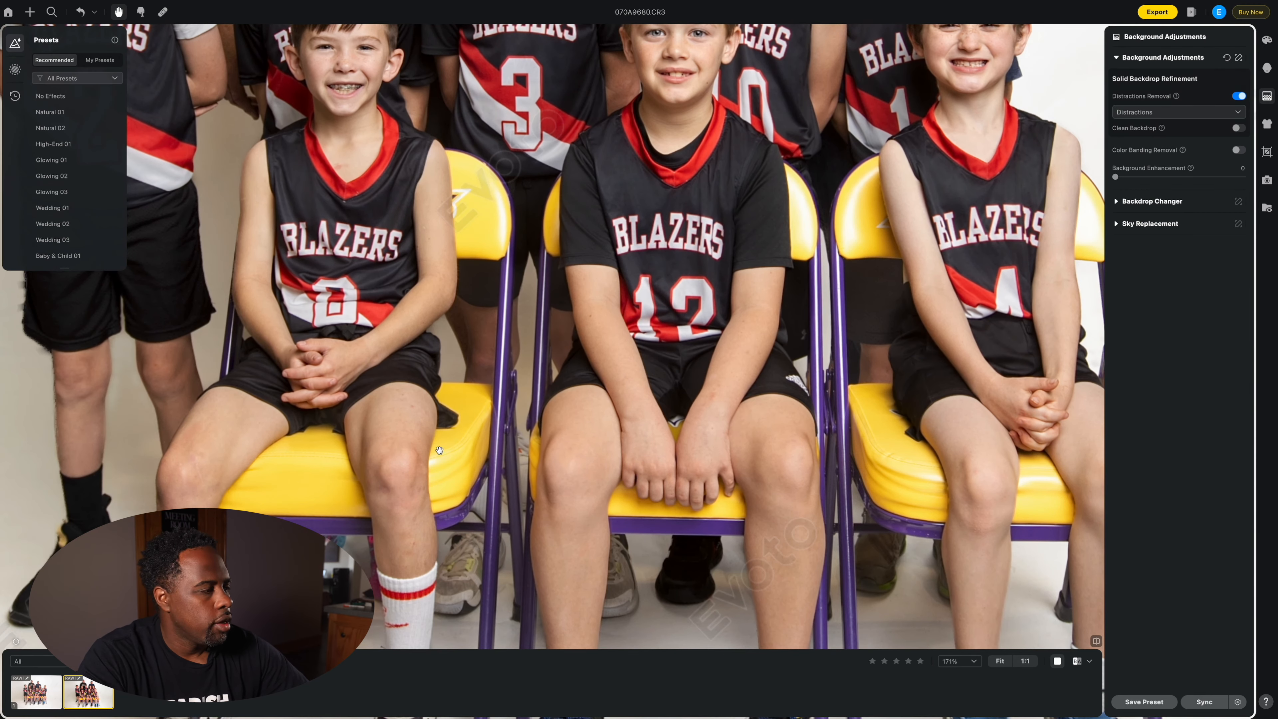
pyautogui.click(37, 692)
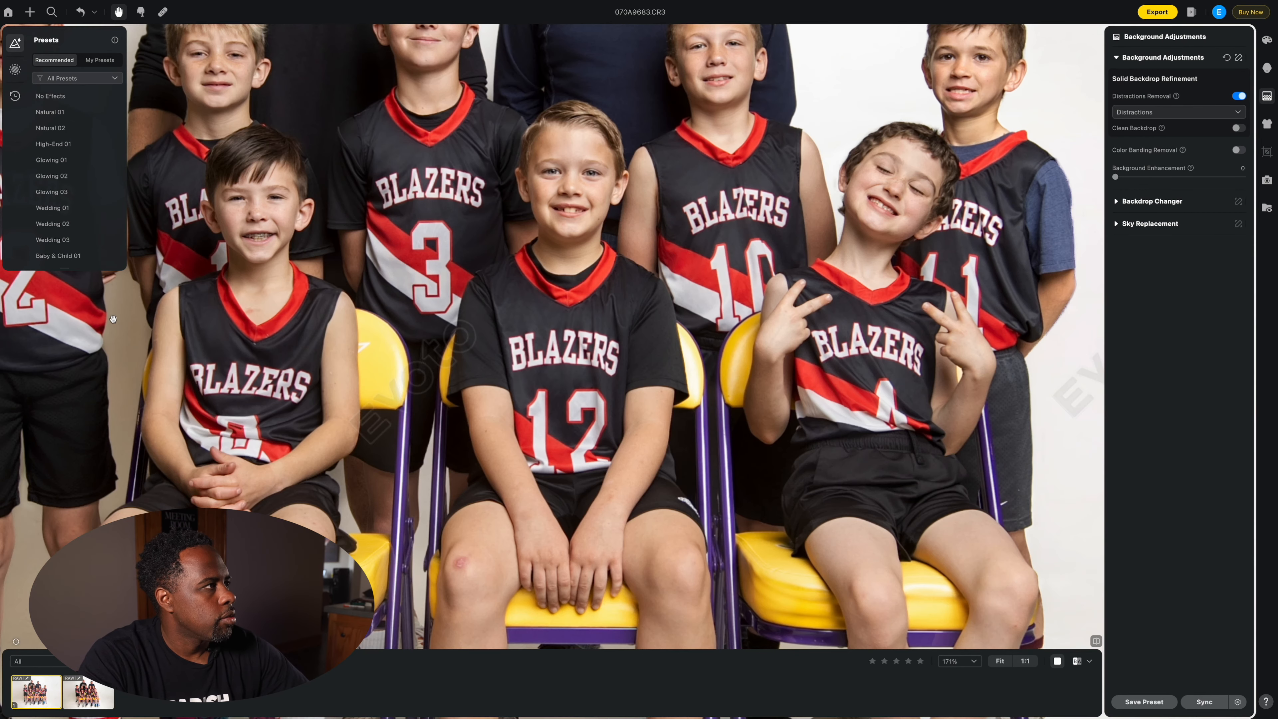
# Step: Spot-heal the knee scrape on the first photo with a smaller brush, then zoom out to 70%
pyautogui.click(163, 12)
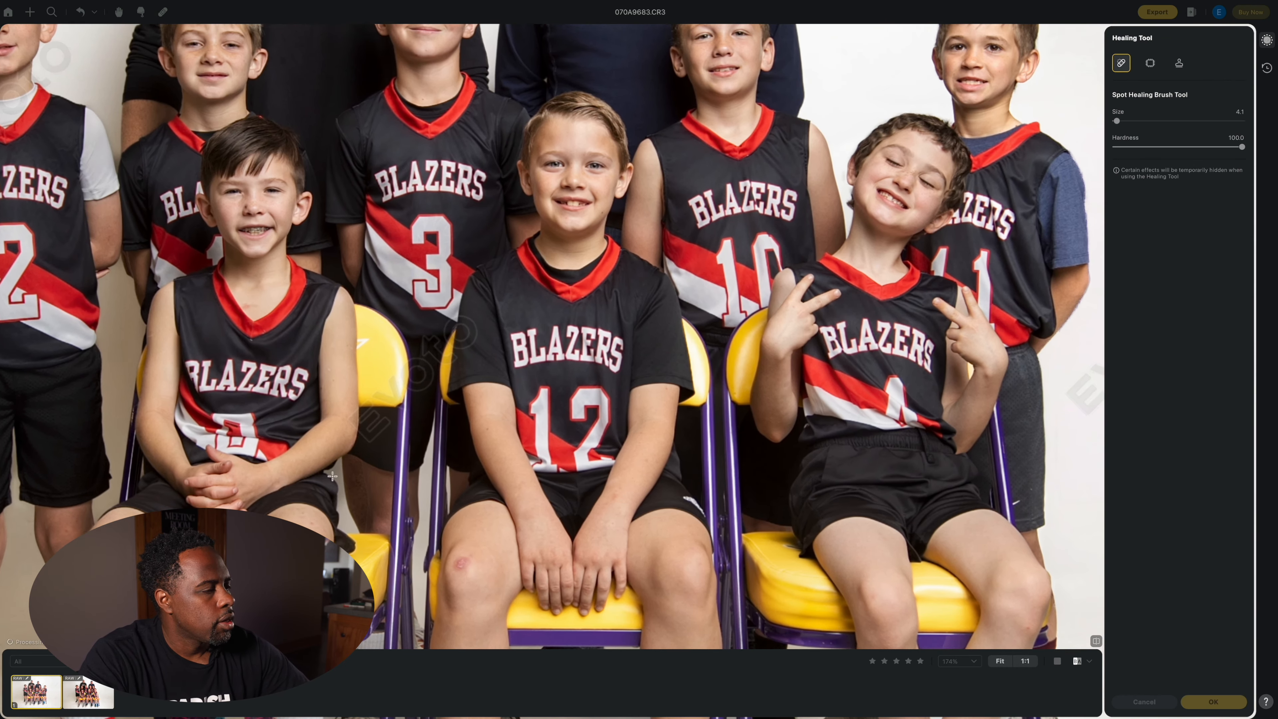
pyautogui.press('[')
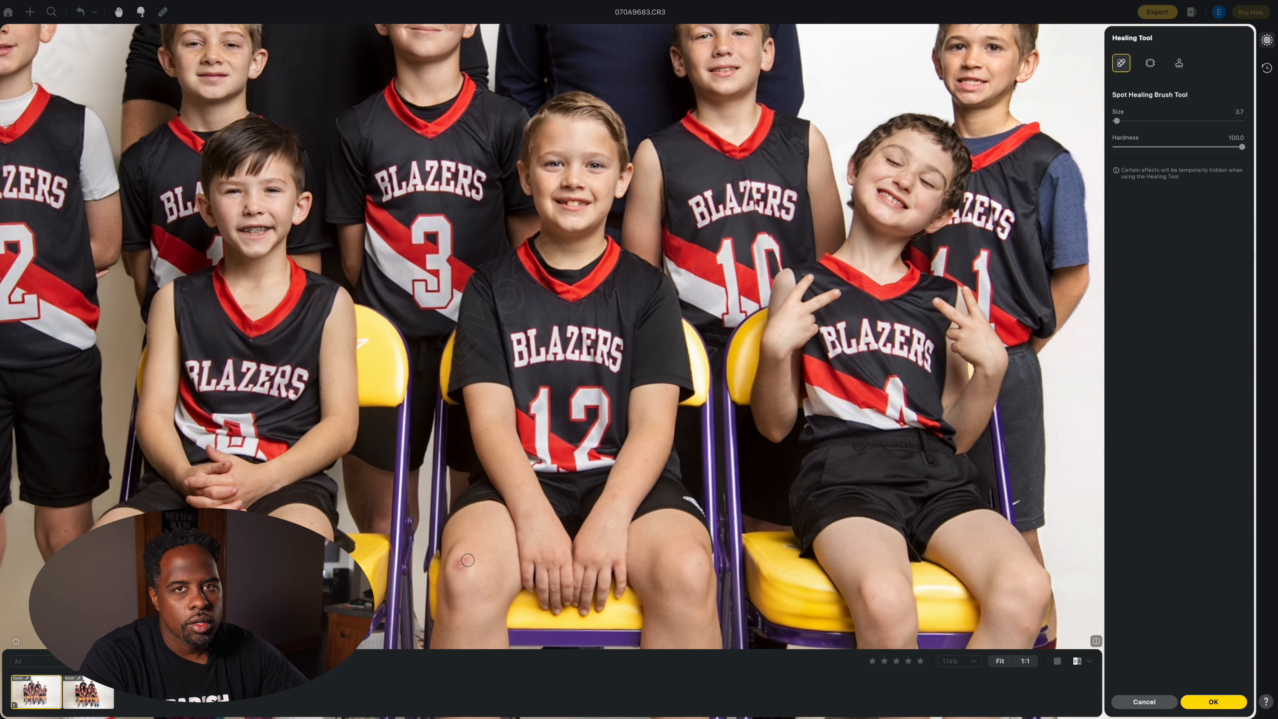
pyautogui.moveTo(468, 560); pyautogui.dragTo(462, 561)
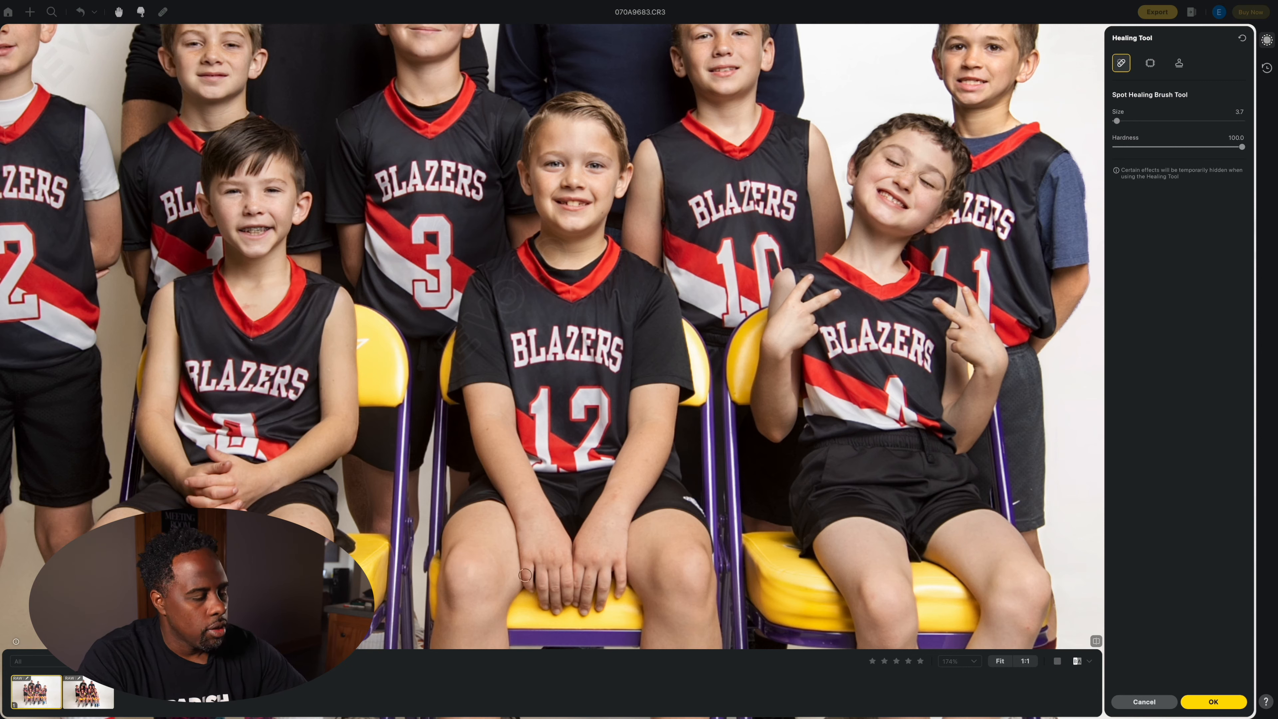
pyautogui.press('super+minus')
pyautogui.press('super+minus')
pyautogui.press('super+minus')
pyautogui.press('super+minus')
pyautogui.press('super+minus')
pyautogui.press('super+minus')
pyautogui.press('super+minus')
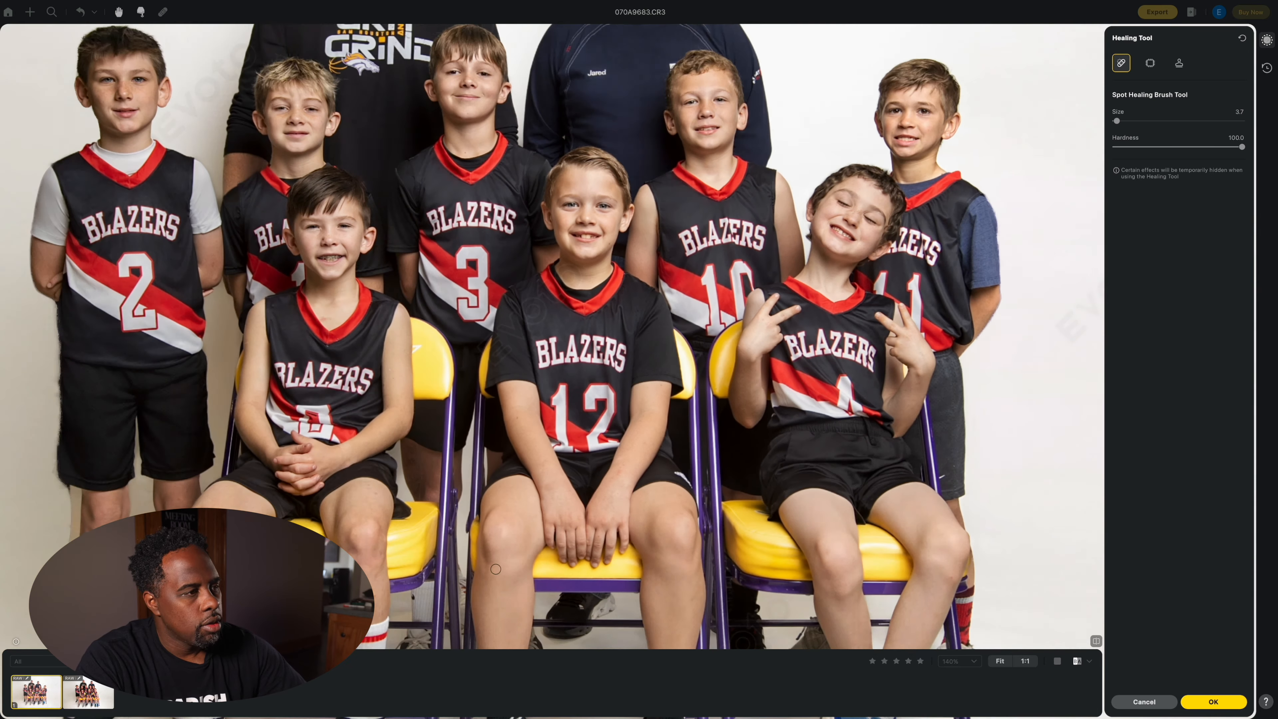
pyautogui.press('super+minus')
pyautogui.press('super+minus')
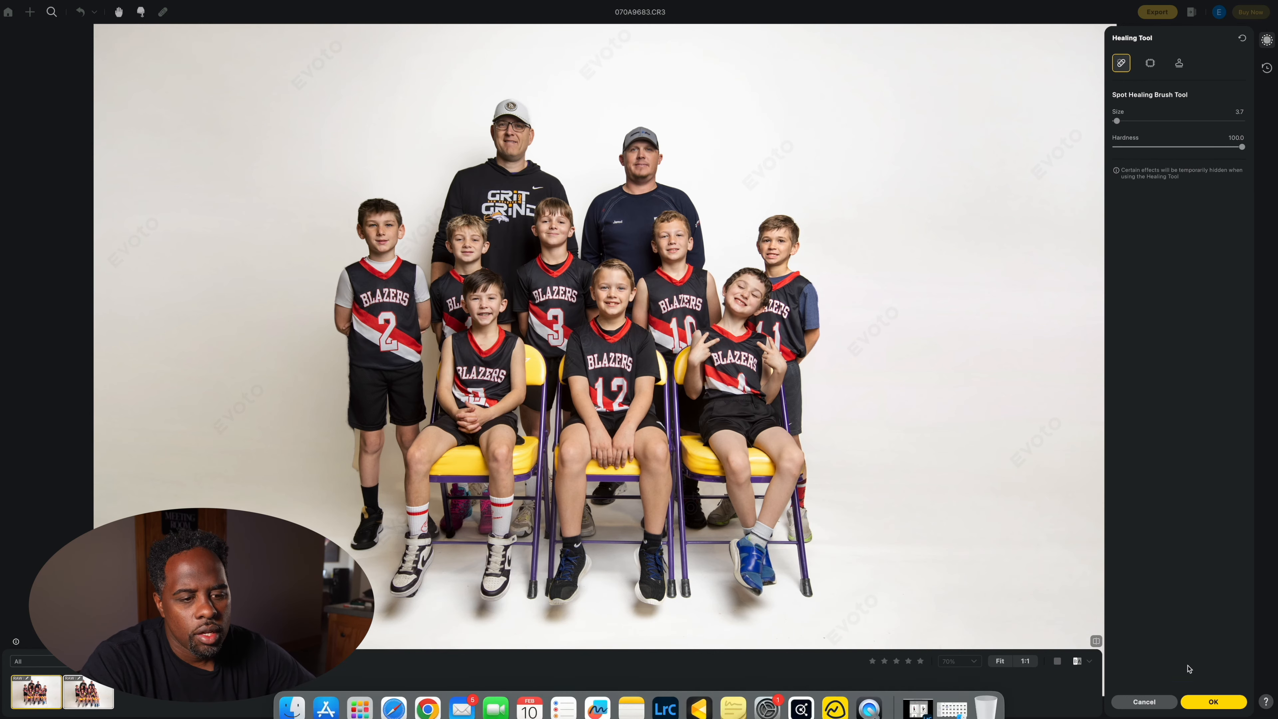
# Step: Confirm the healing edits and review the Export Settings dialog
pyautogui.click(1200, 701)
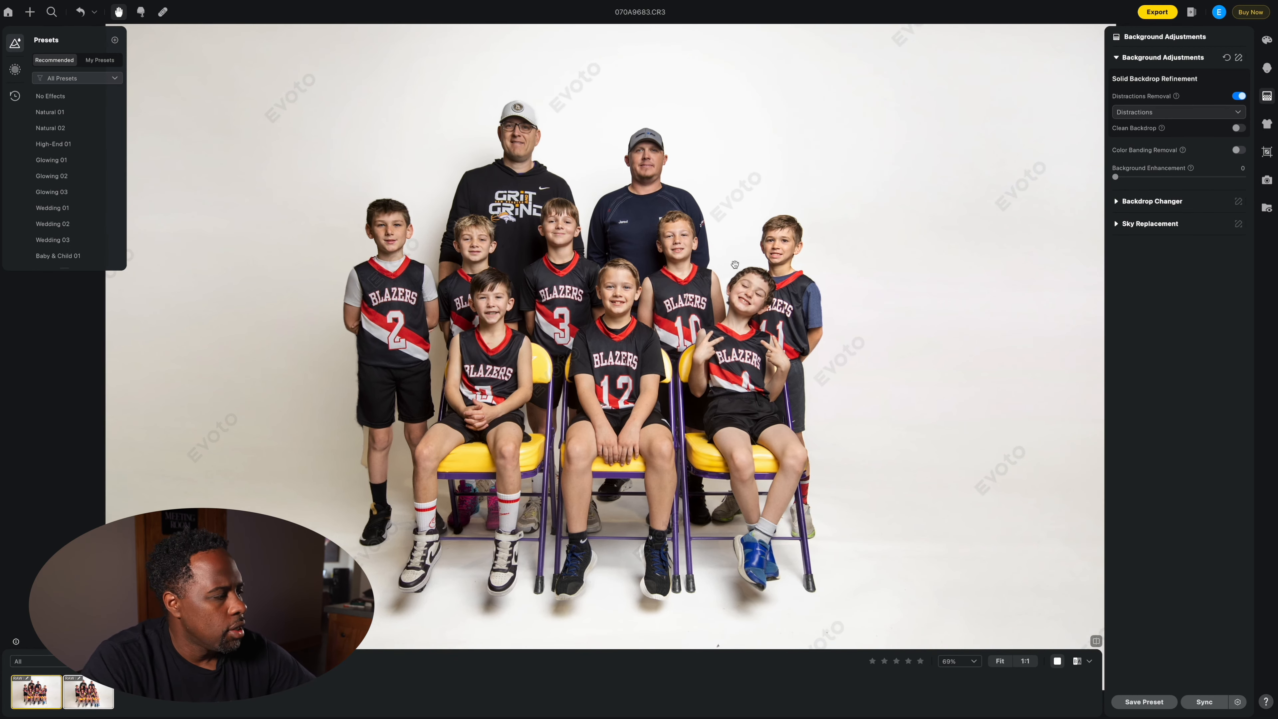
pyautogui.click(1168, 13)
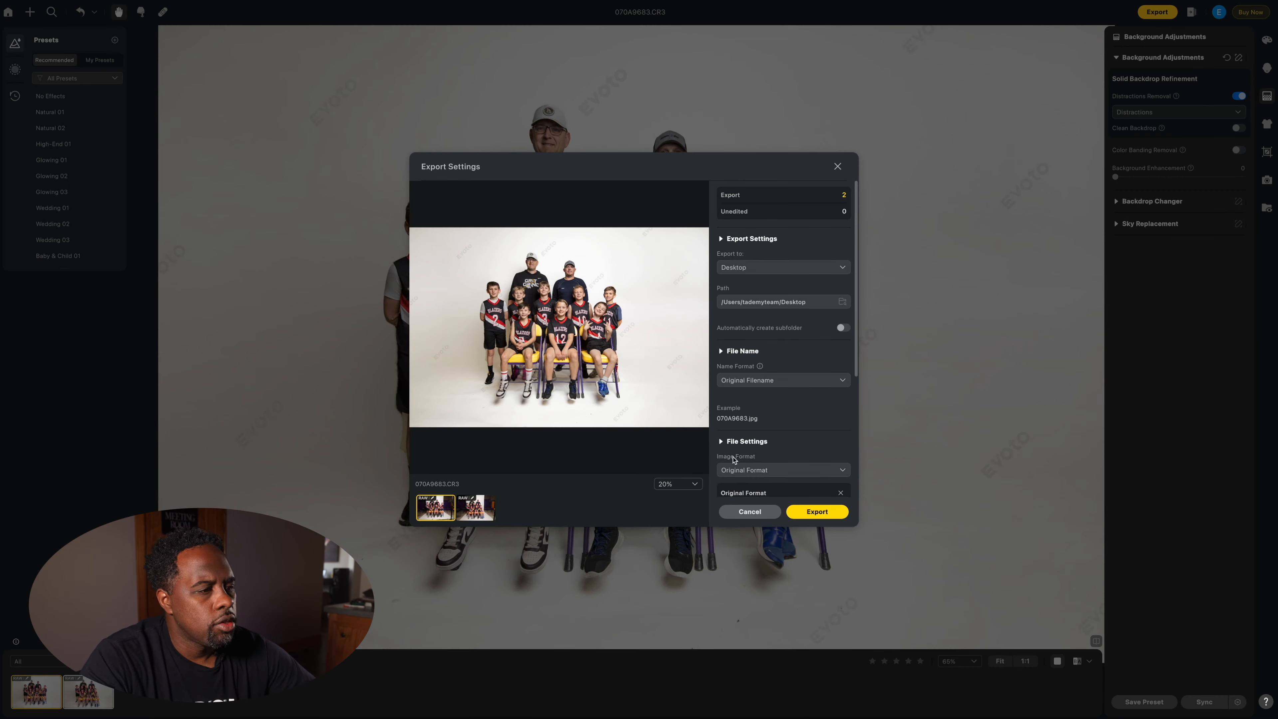
pyautogui.scroll(-5, 757, 355)
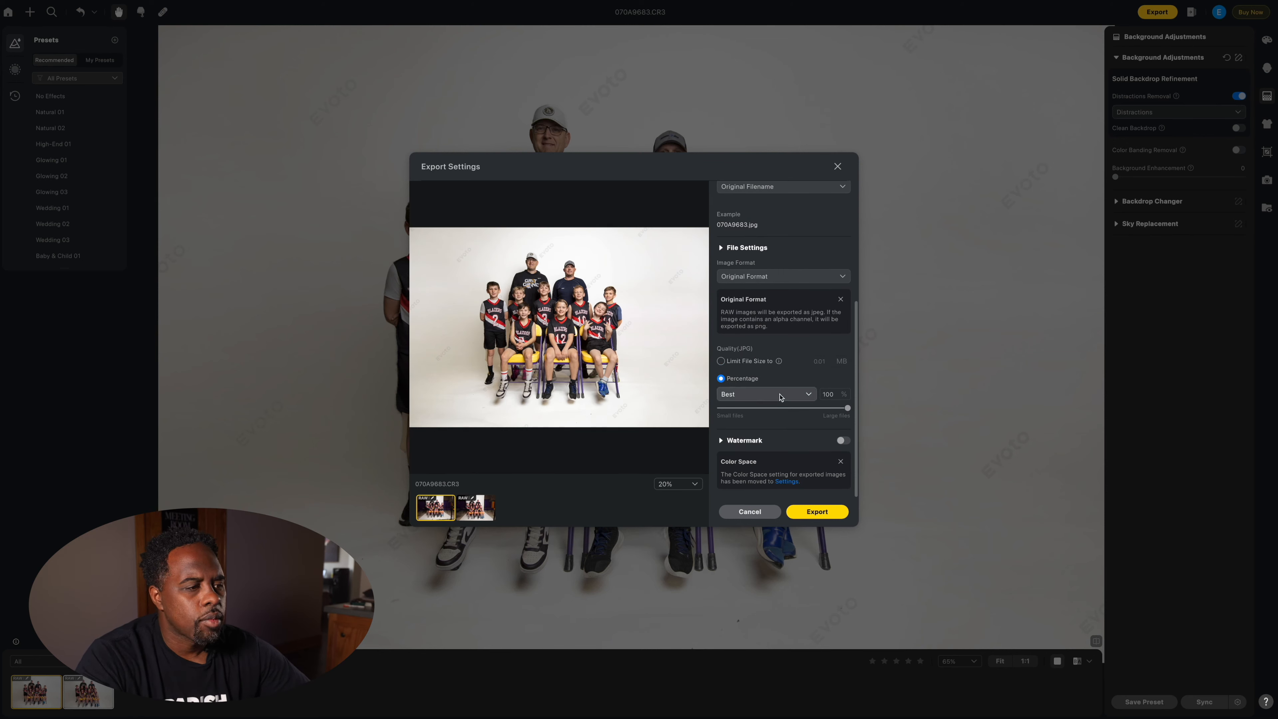
pyautogui.scroll(2, 759, 366)
pyautogui.scroll(3, 760, 368)
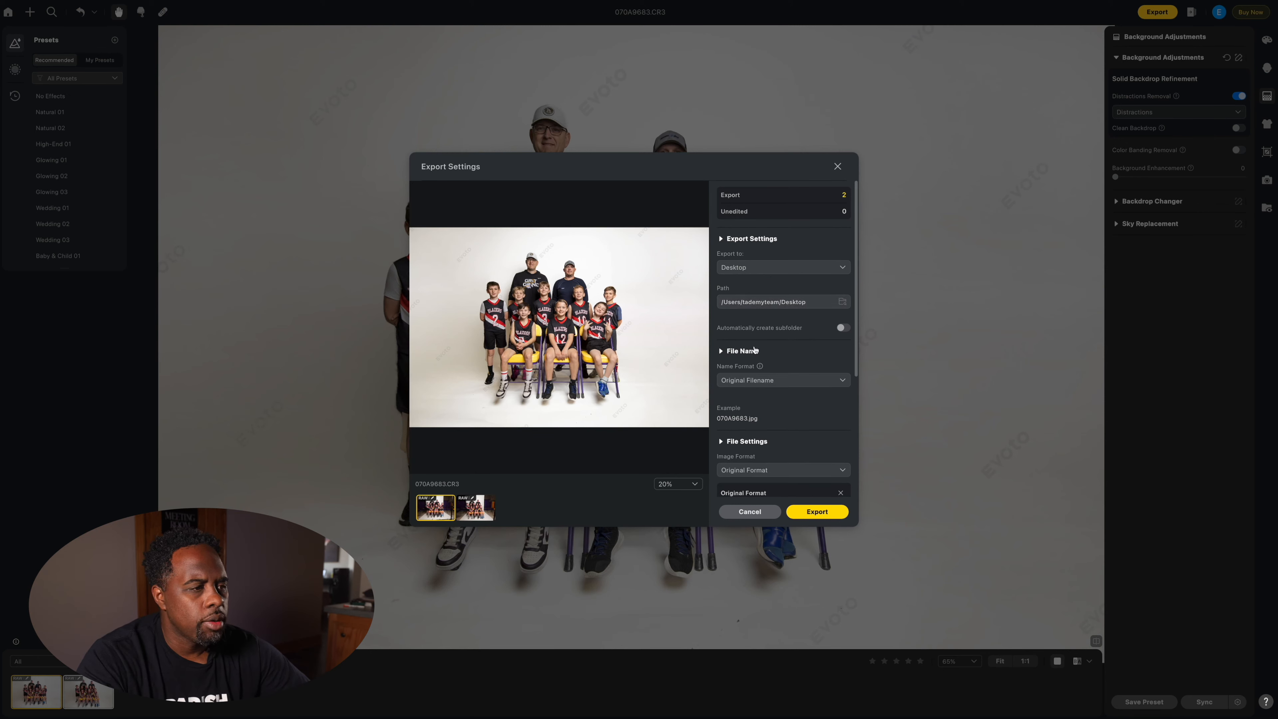
pyautogui.scroll(-5, 755, 349)
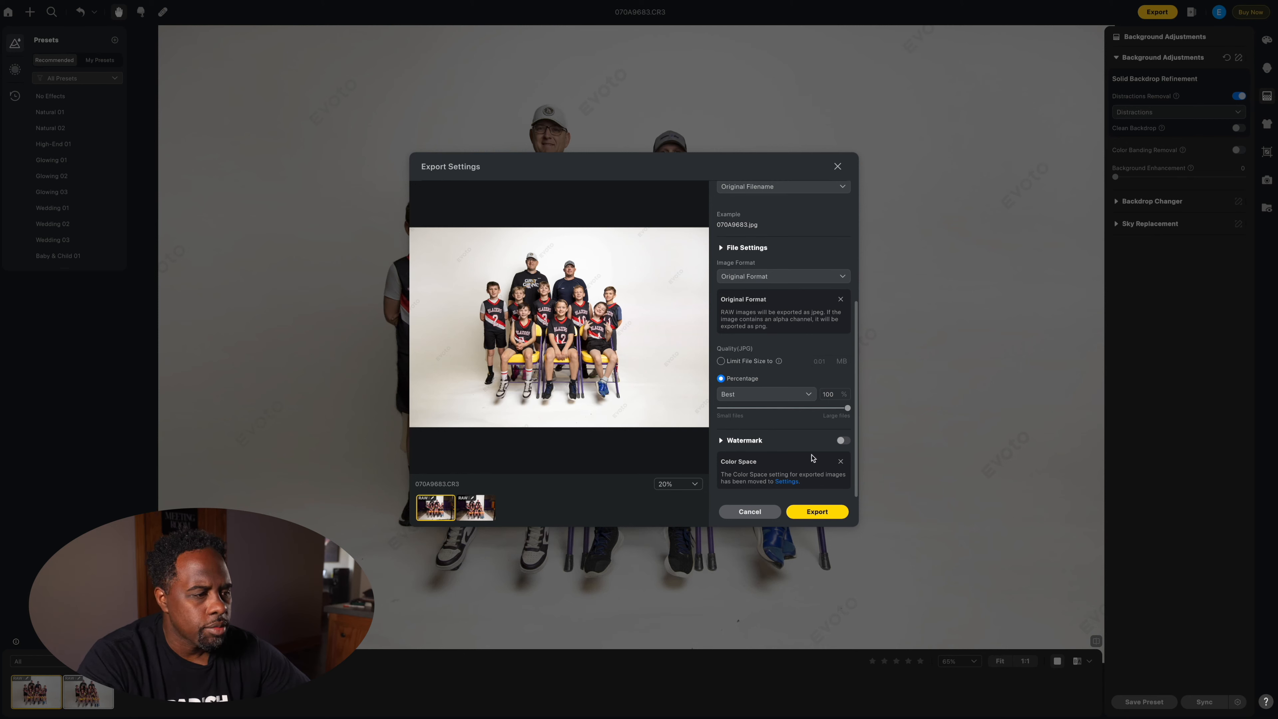
pyautogui.scroll(5, 775, 450)
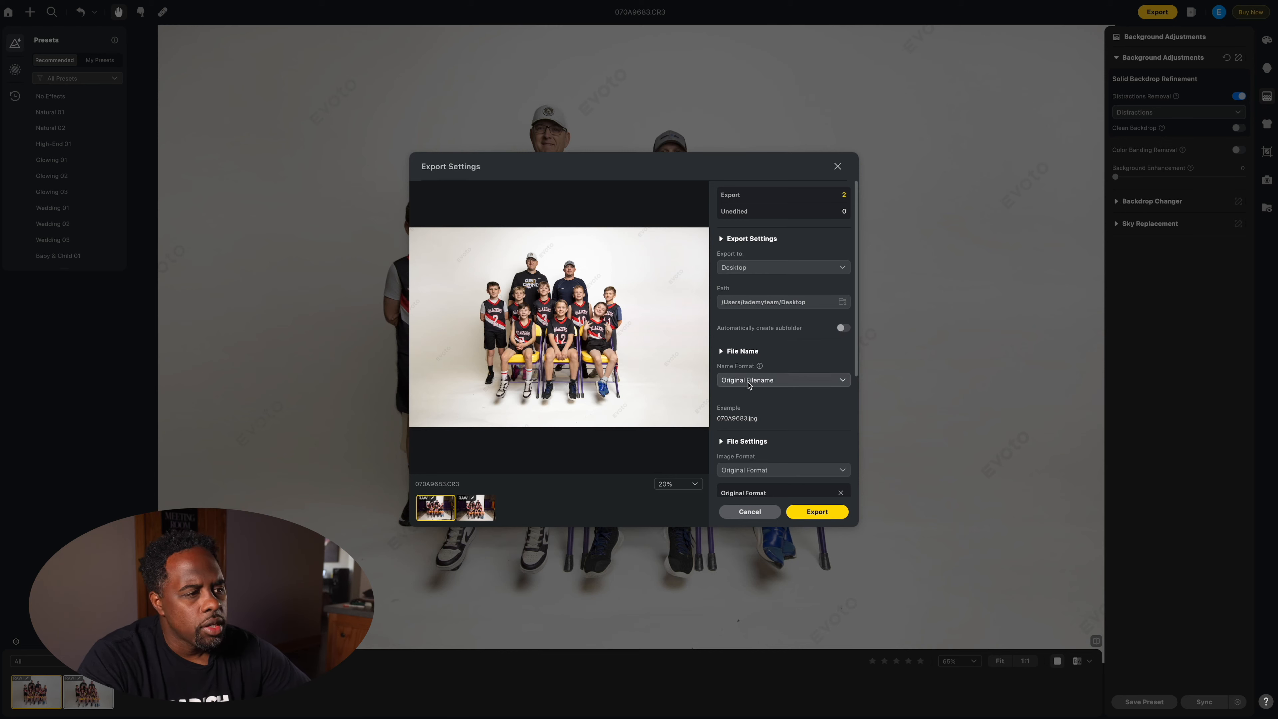
pyautogui.scroll(-3, 757, 445)
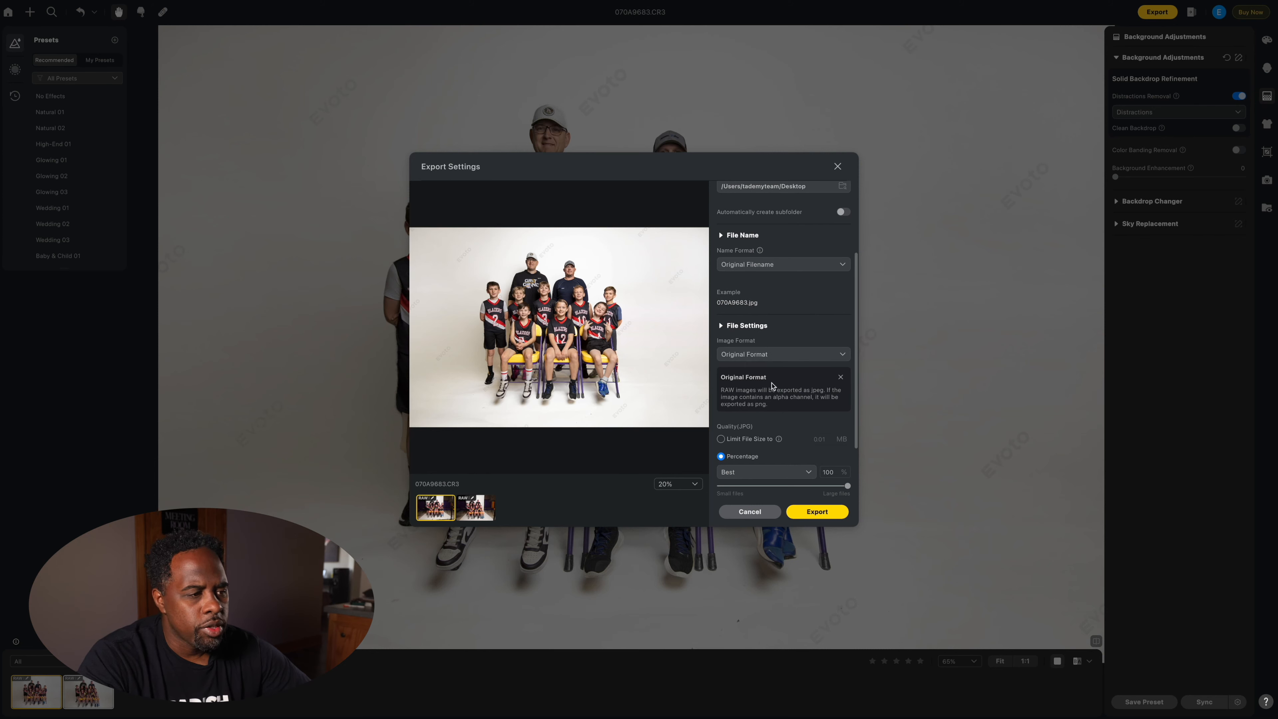
pyautogui.scroll(-2, 770, 380)
# Step: Set the image format to JPG and export both photos to the Desktop
pyautogui.click(802, 295)
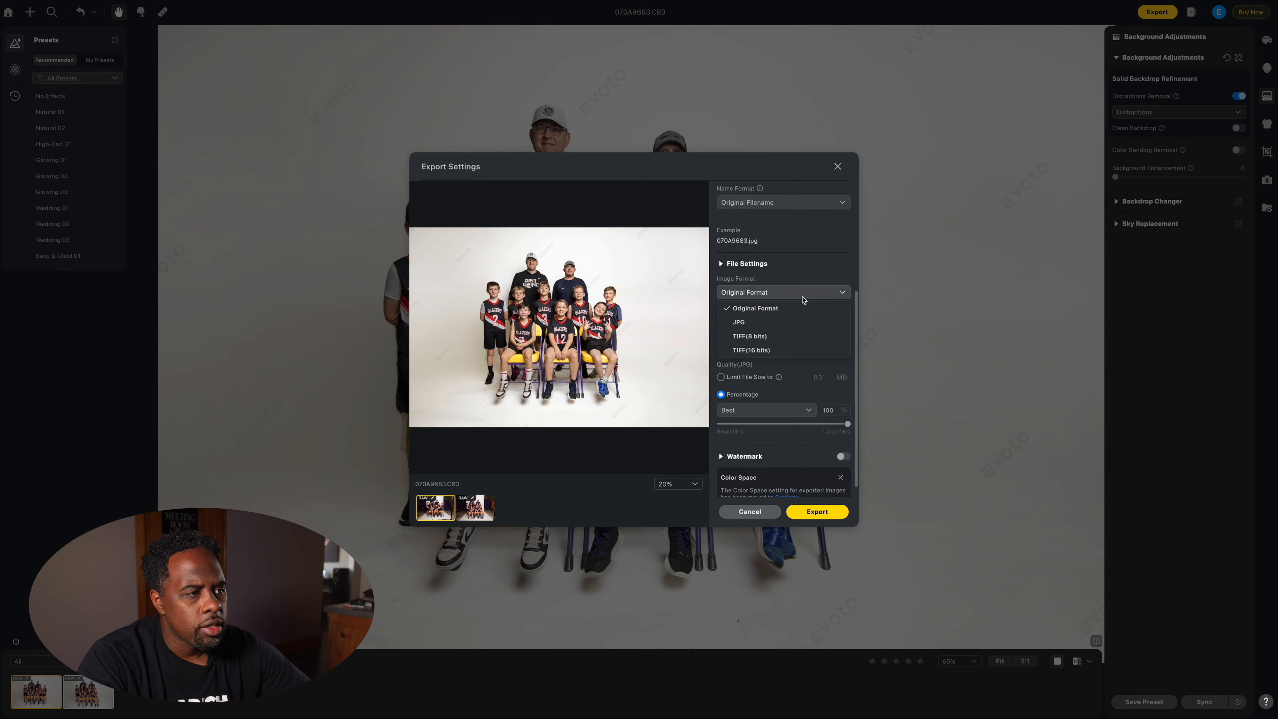
pyautogui.click(758, 324)
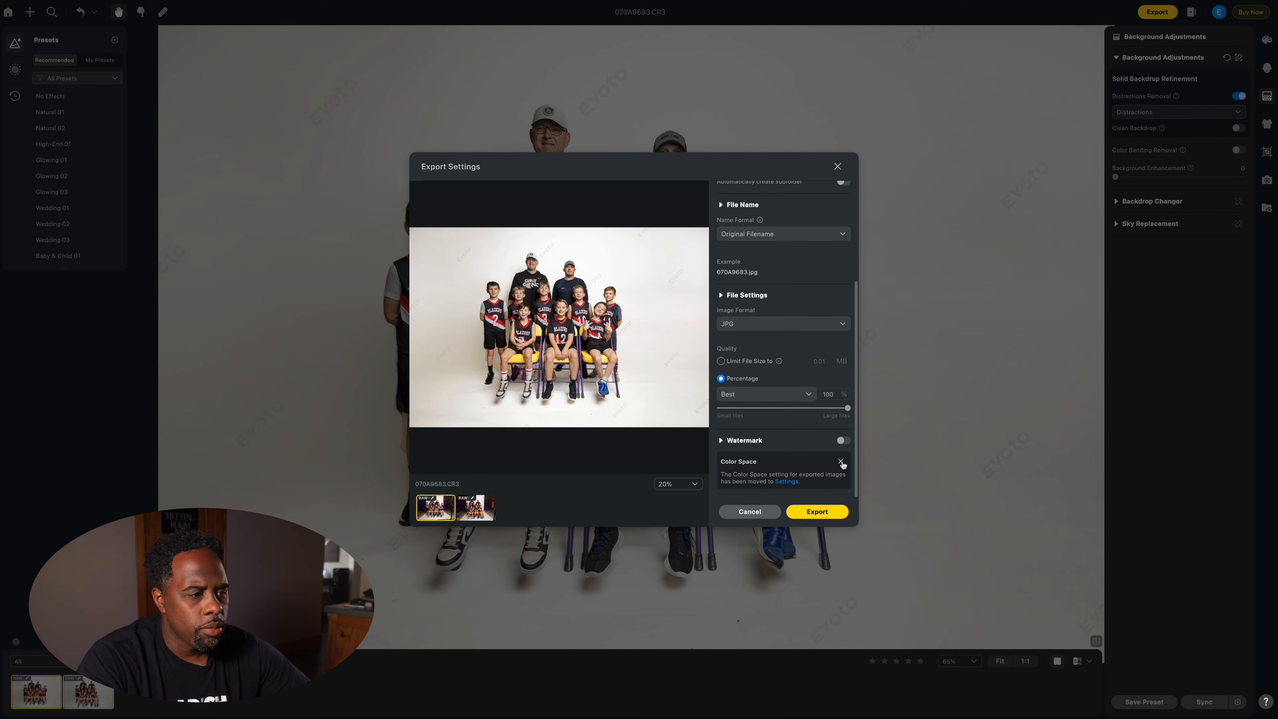
pyautogui.click(818, 511)
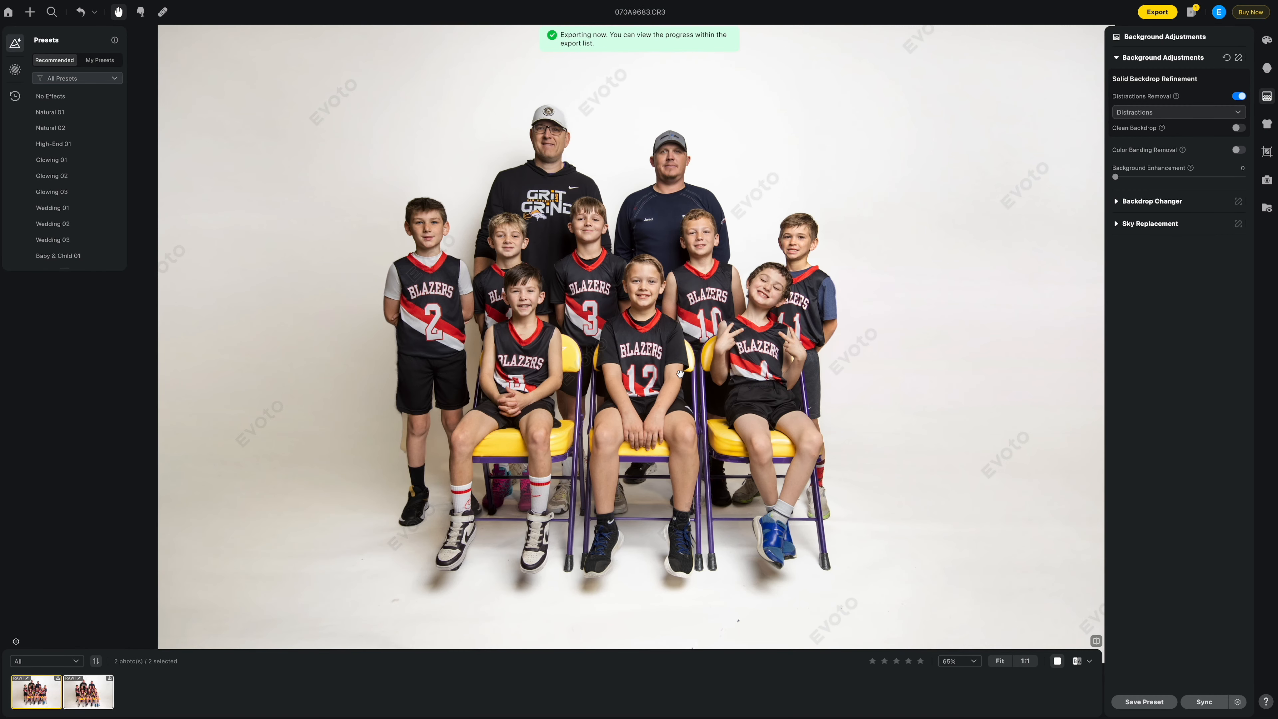
pyautogui.hotkey('ctrl', 'Left')
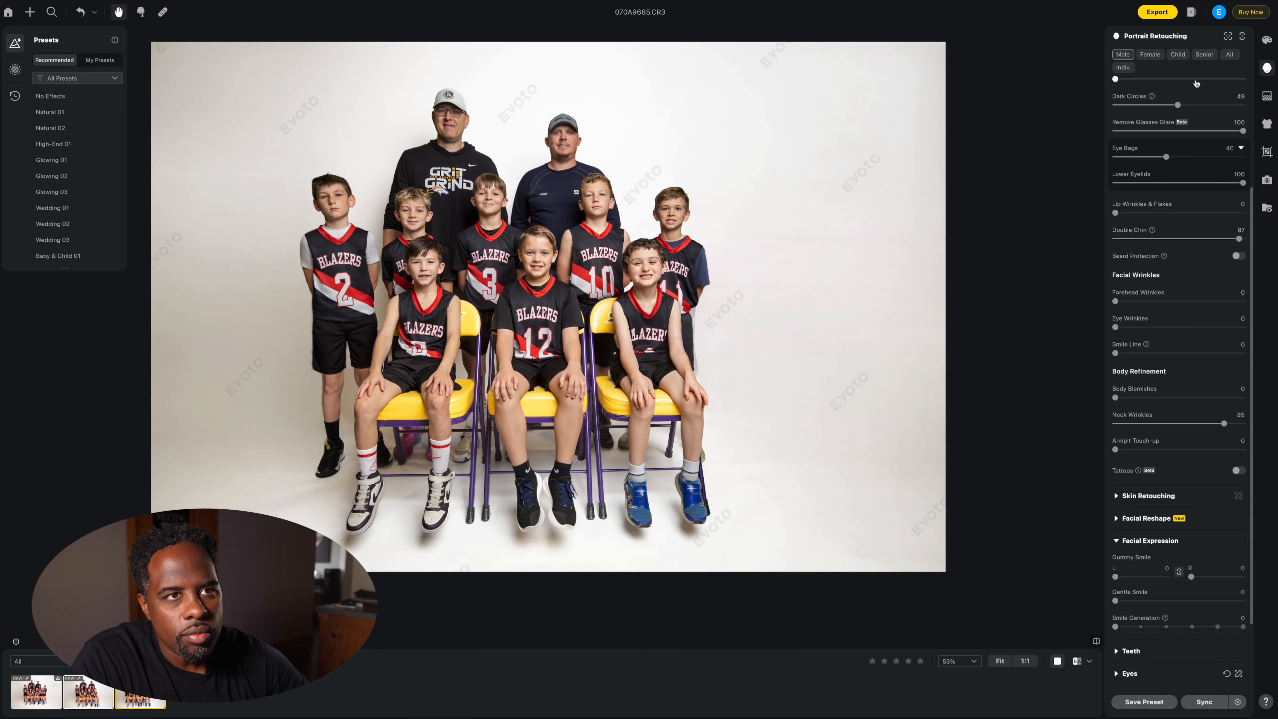
# Step: Give the boy in the number 2 jersey (face #5) Gentle Smile 100
pyautogui.click(1123, 67)
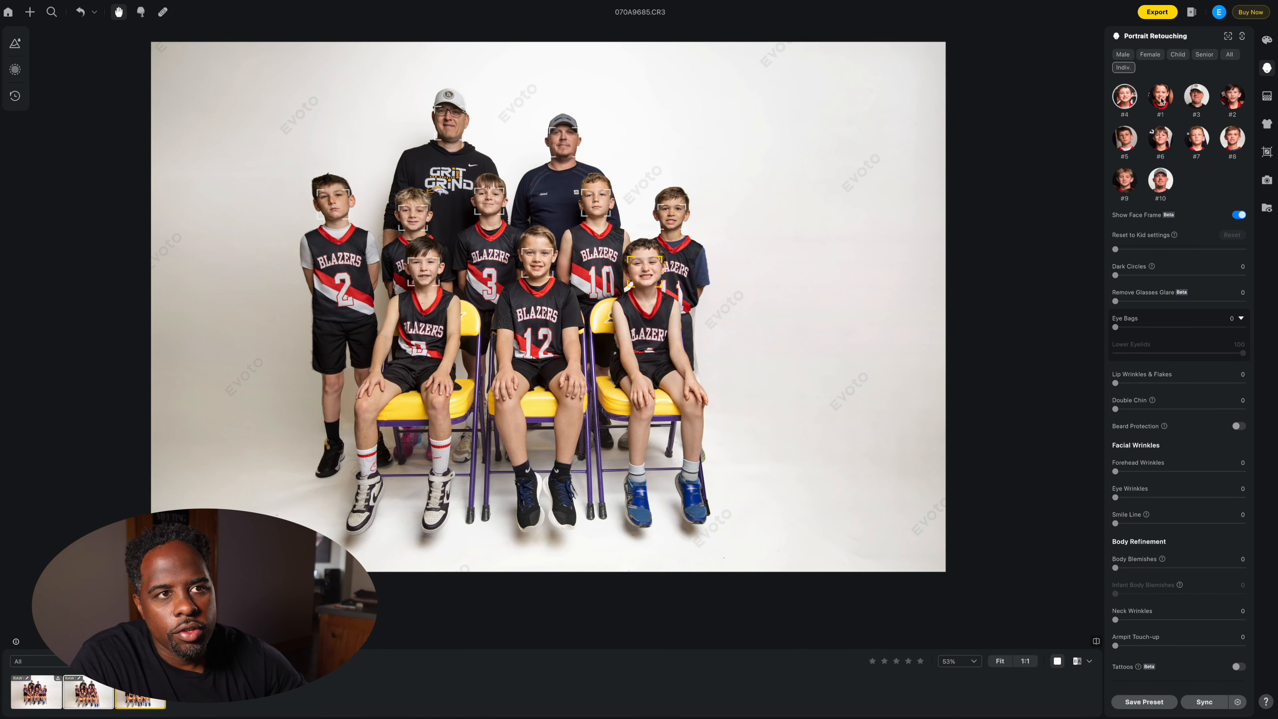
pyautogui.click(1125, 141)
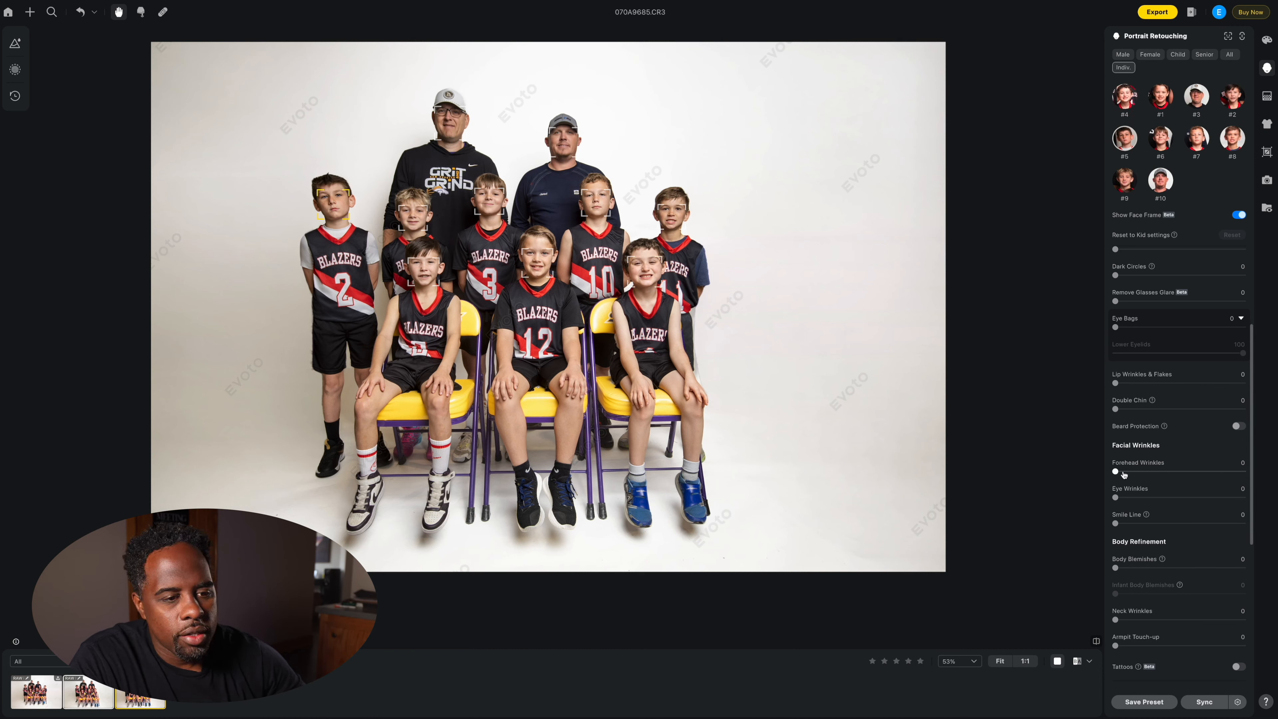
pyautogui.scroll(-2, 1139, 599)
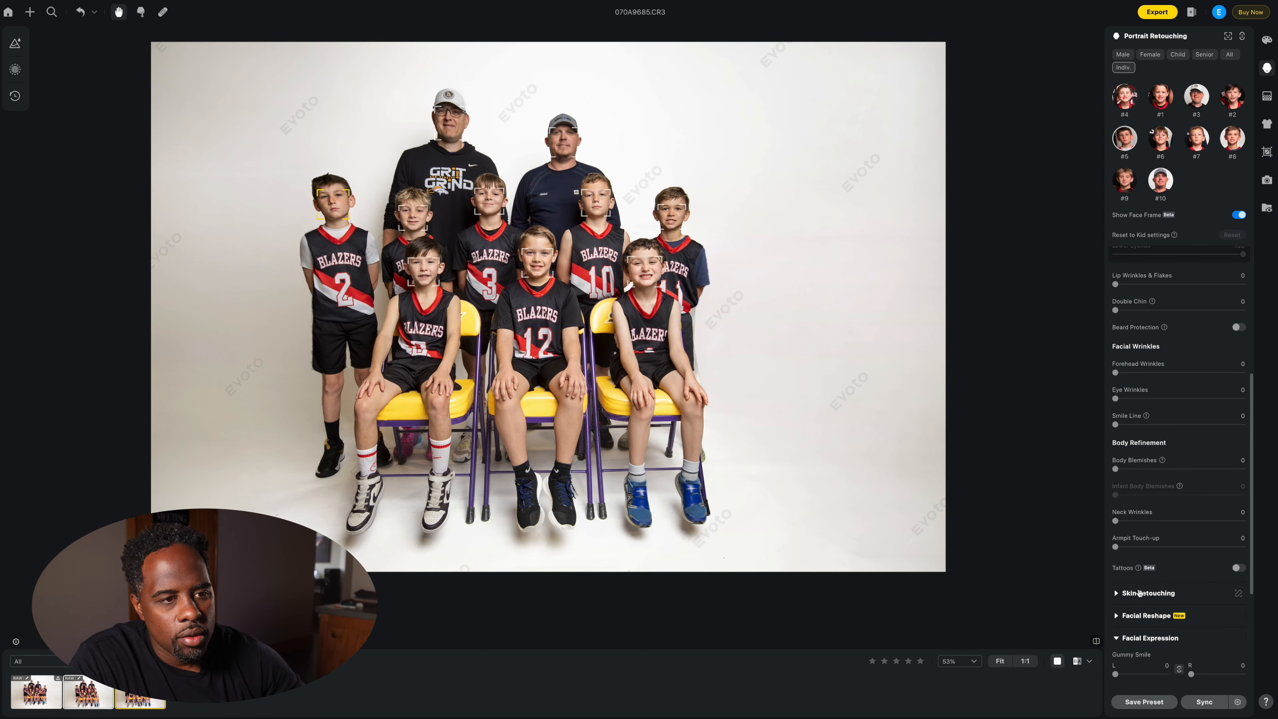
pyautogui.scroll(4, 1122, 455)
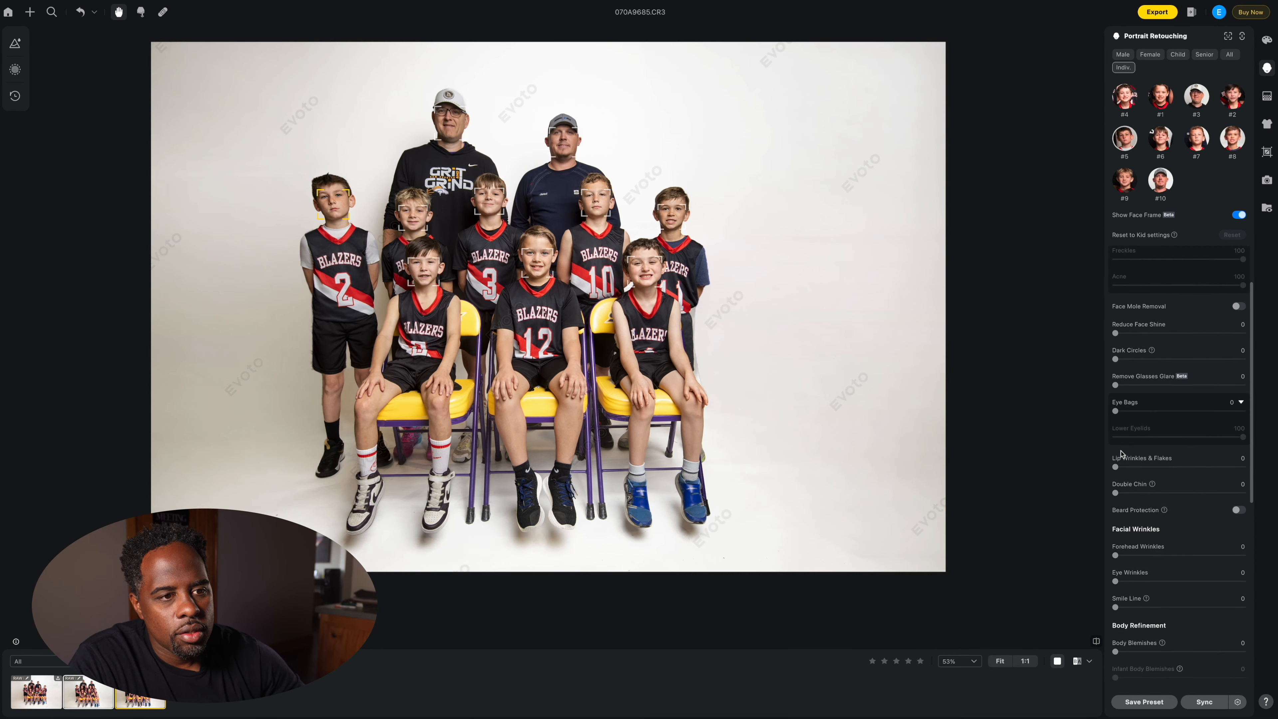
pyautogui.scroll(-4, 1121, 454)
pyautogui.scroll(-4, 1122, 456)
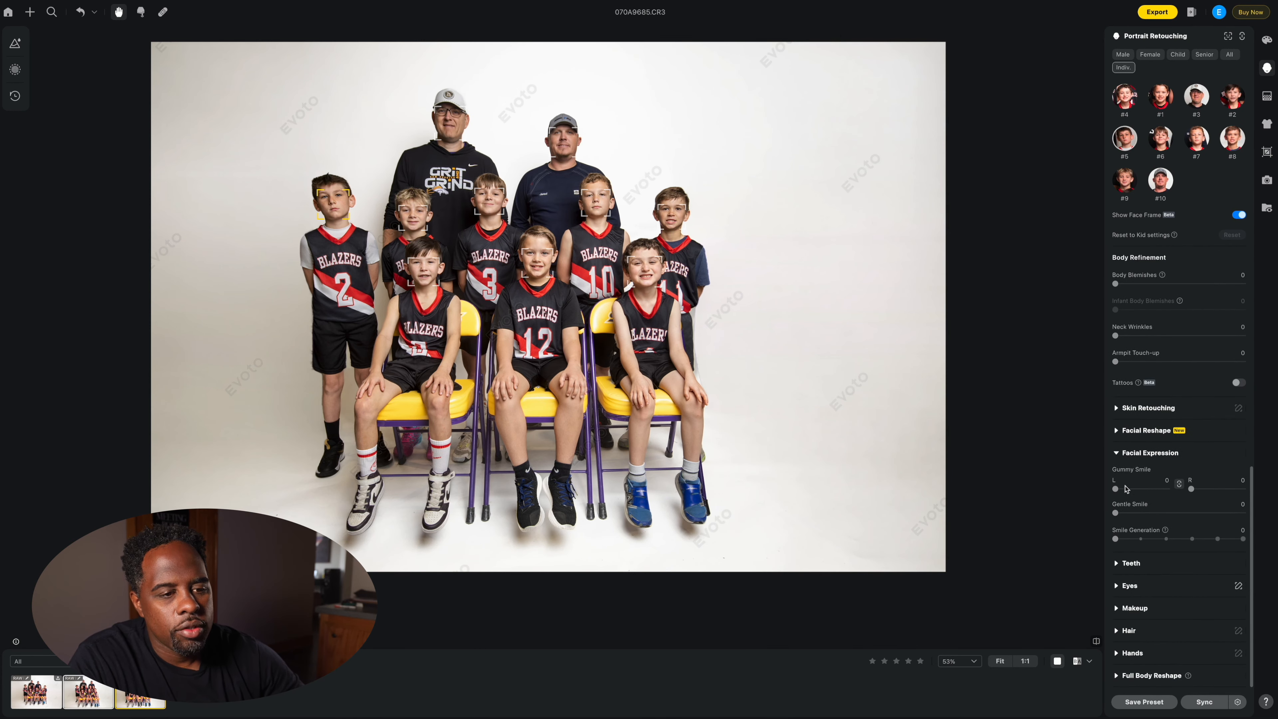
pyautogui.moveTo(1115, 512); pyautogui.dragTo(1220, 512)
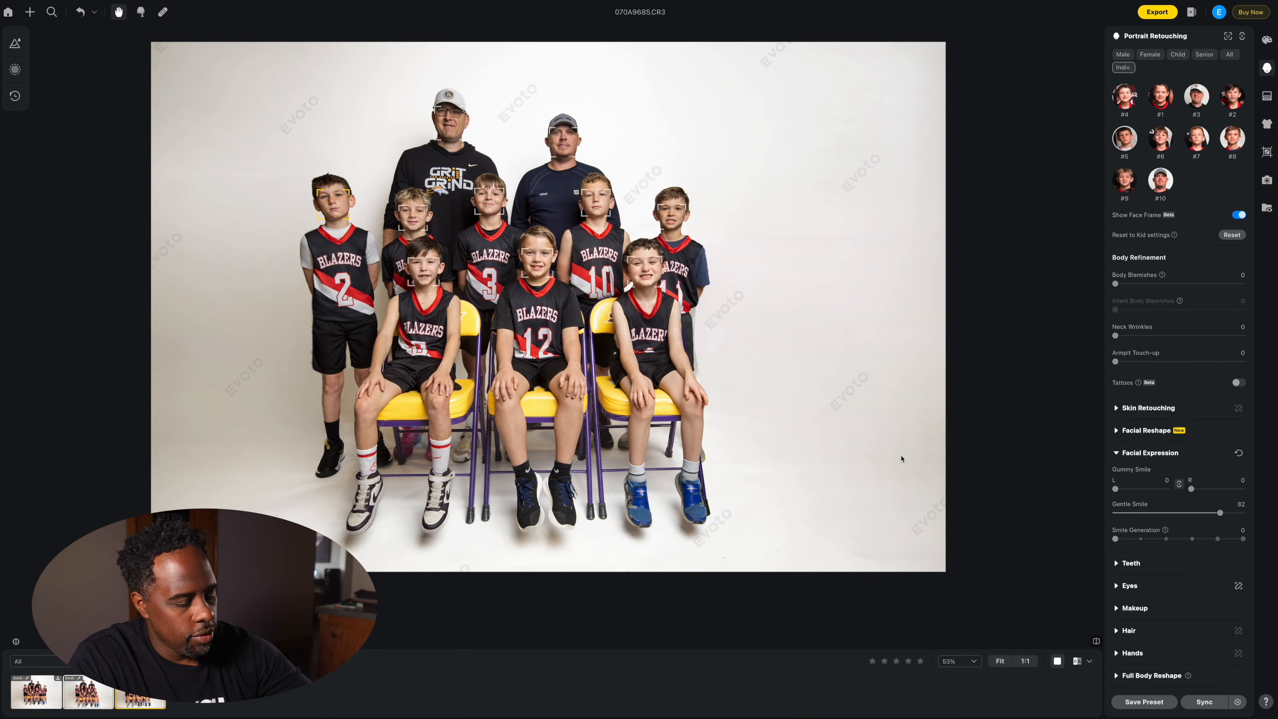
pyautogui.scroll(5, 901, 457)
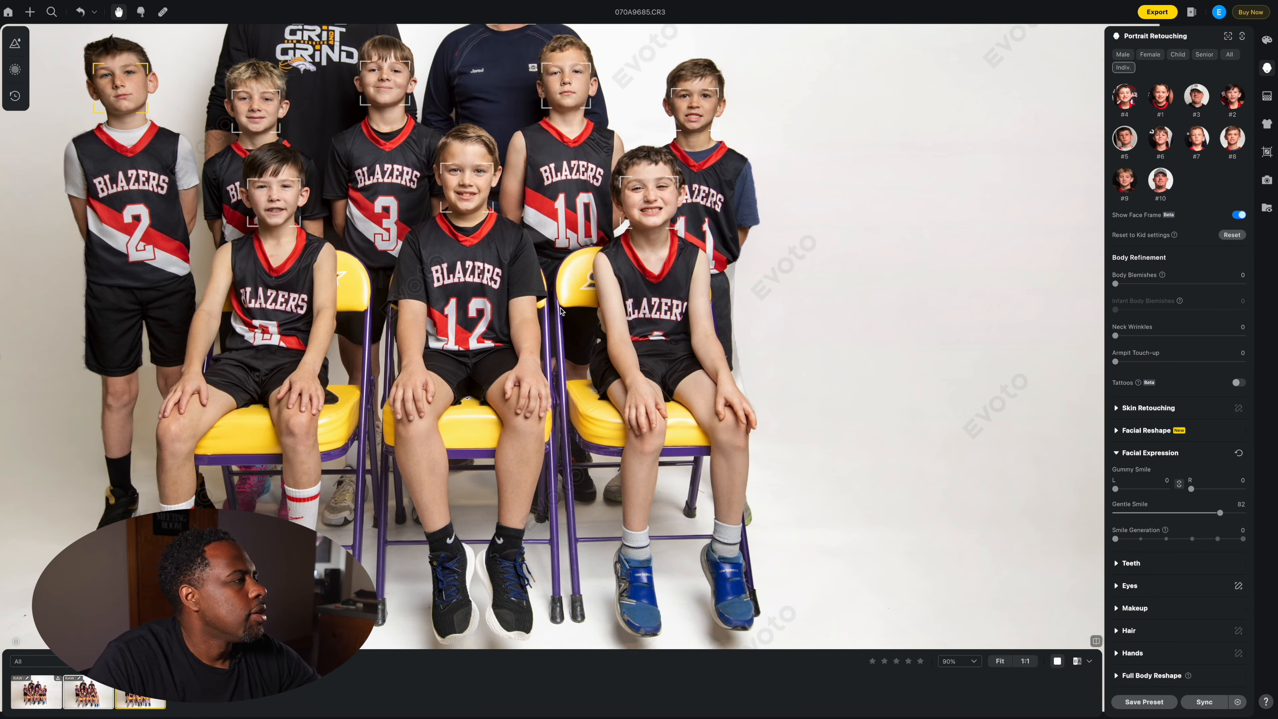
pyautogui.scroll(-5, 561, 310)
pyautogui.scroll(5, 794, 482)
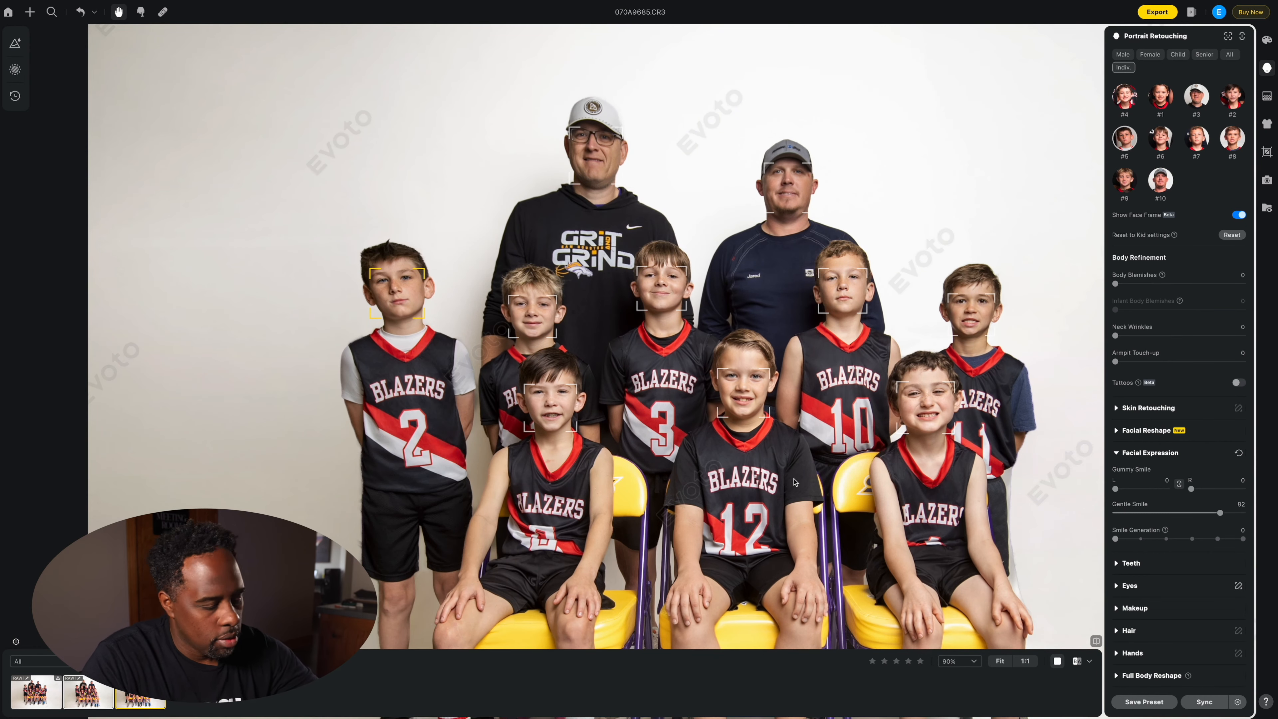
pyautogui.scroll(4, 629, 362)
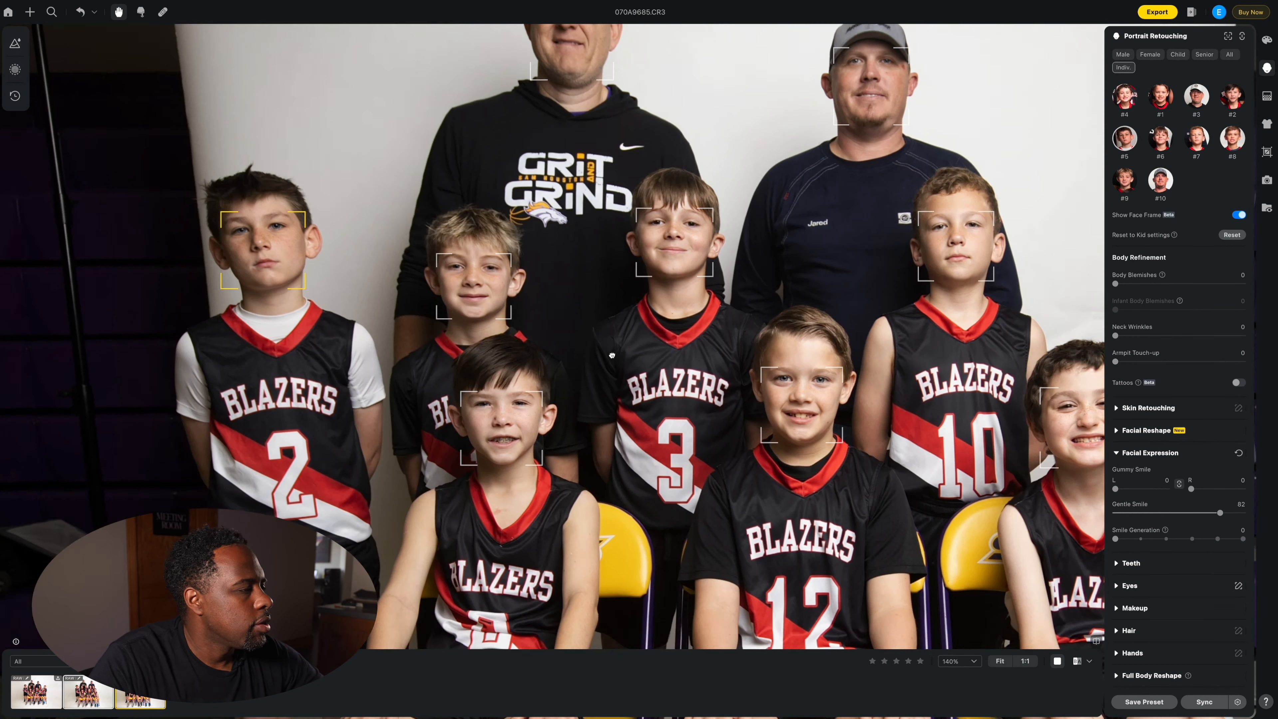
pyautogui.moveTo(612, 355); pyautogui.dragTo(745, 478)
pyautogui.moveTo(1220, 513); pyautogui.dragTo(1259, 512)
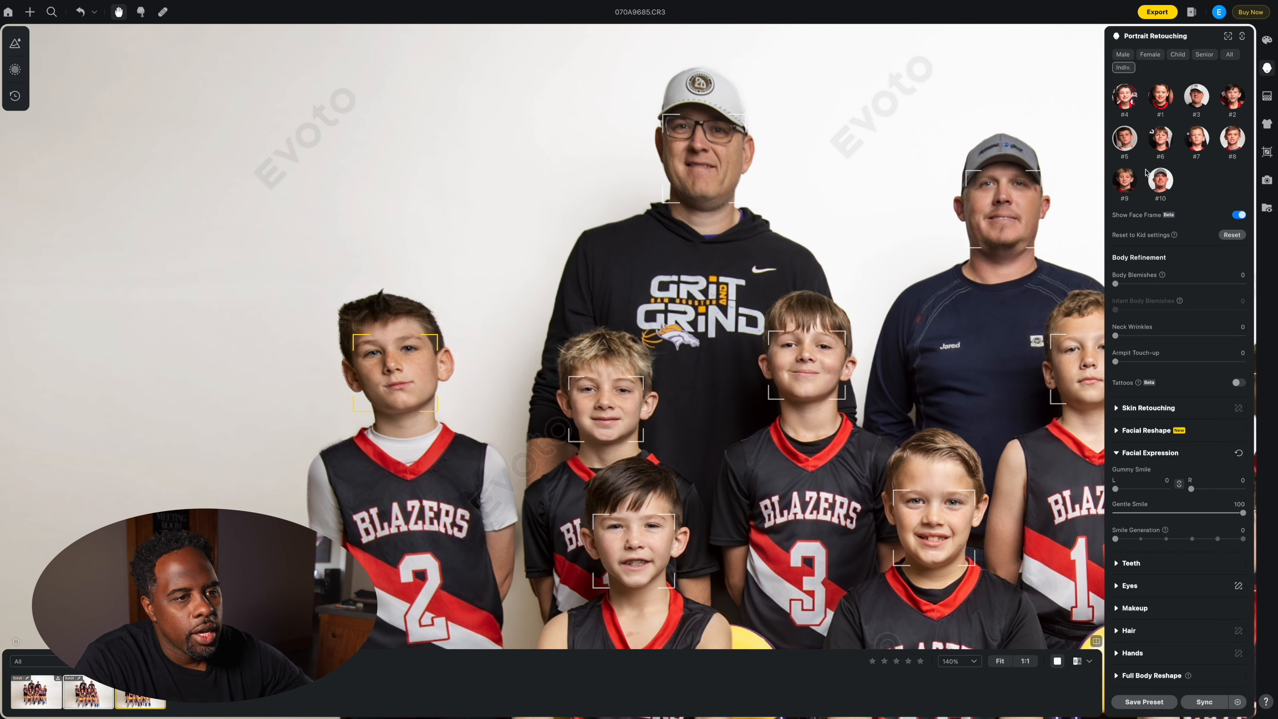
# Step: Give the boy in the number 10 jersey (face #7) Gentle Smile 100 and check the team
pyautogui.hscroll(5, 1081, 224)
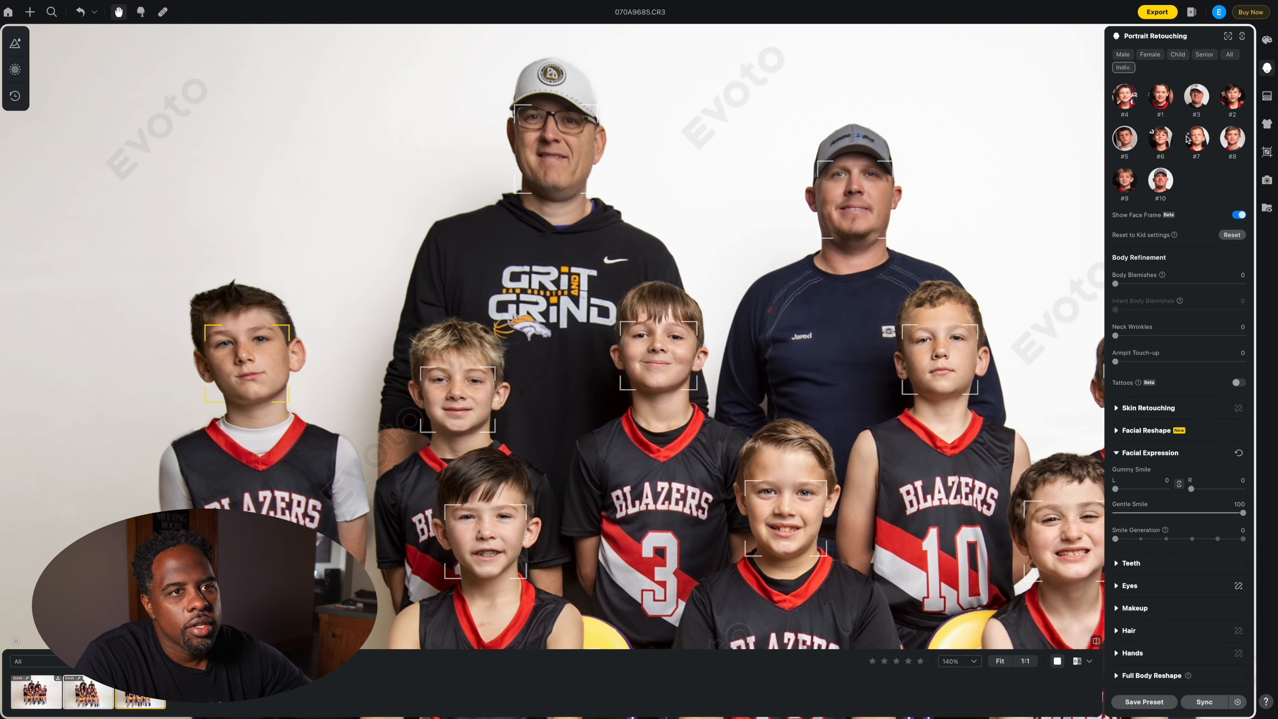
pyautogui.click(1197, 143)
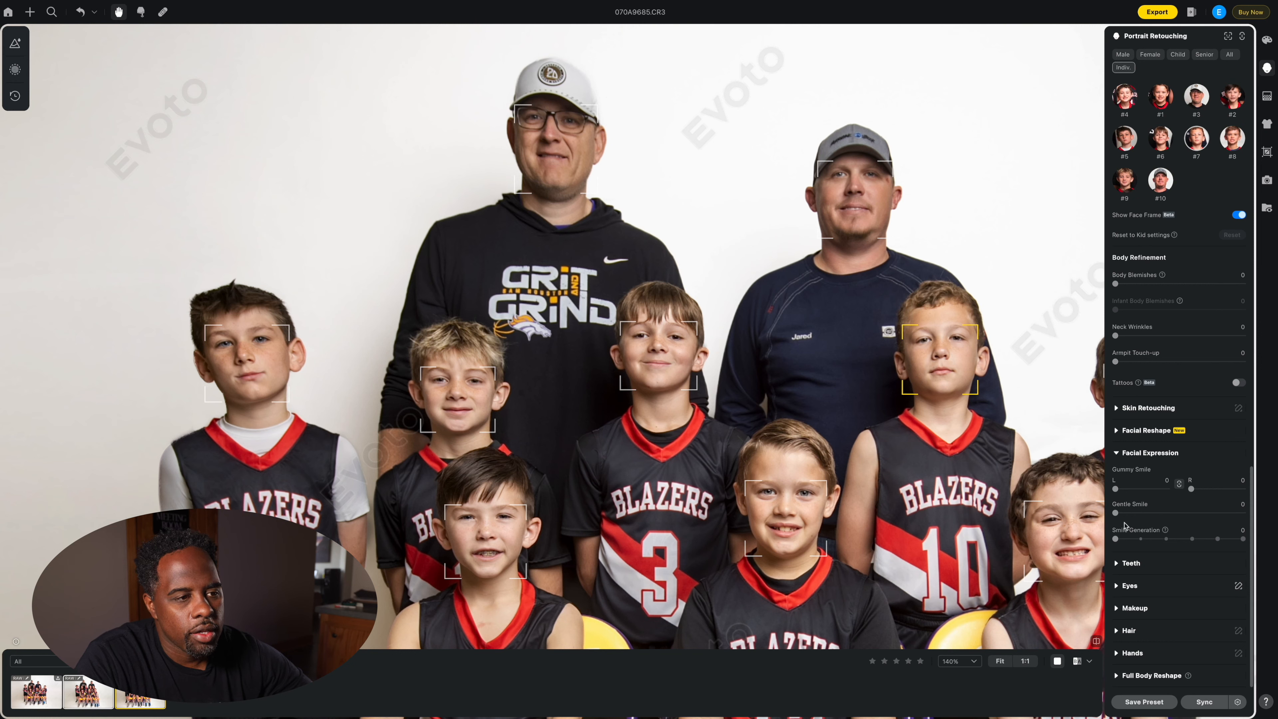
pyautogui.moveTo(1115, 513); pyautogui.dragTo(1248, 514)
pyautogui.scroll(-1, 1003, 482)
pyautogui.scroll(-2, 1003, 482)
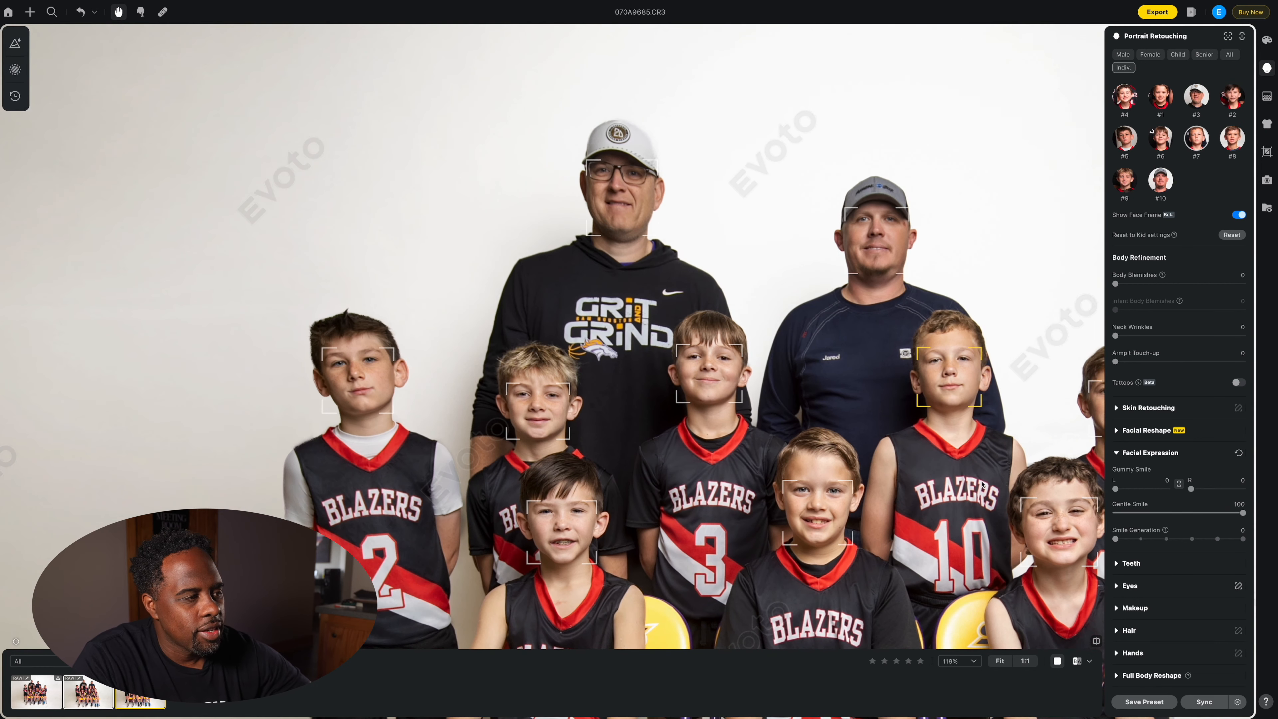
pyautogui.moveTo(959, 494); pyautogui.dragTo(811, 417)
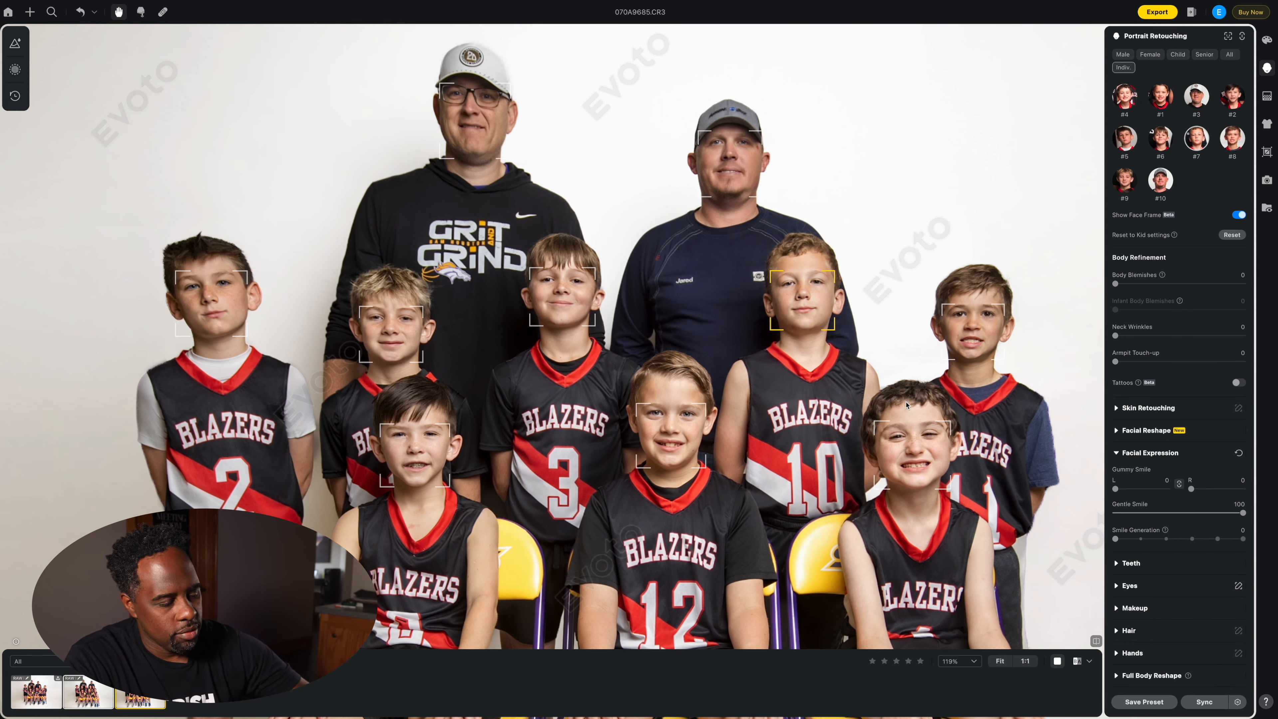
pyautogui.scroll(-1, 857, 426)
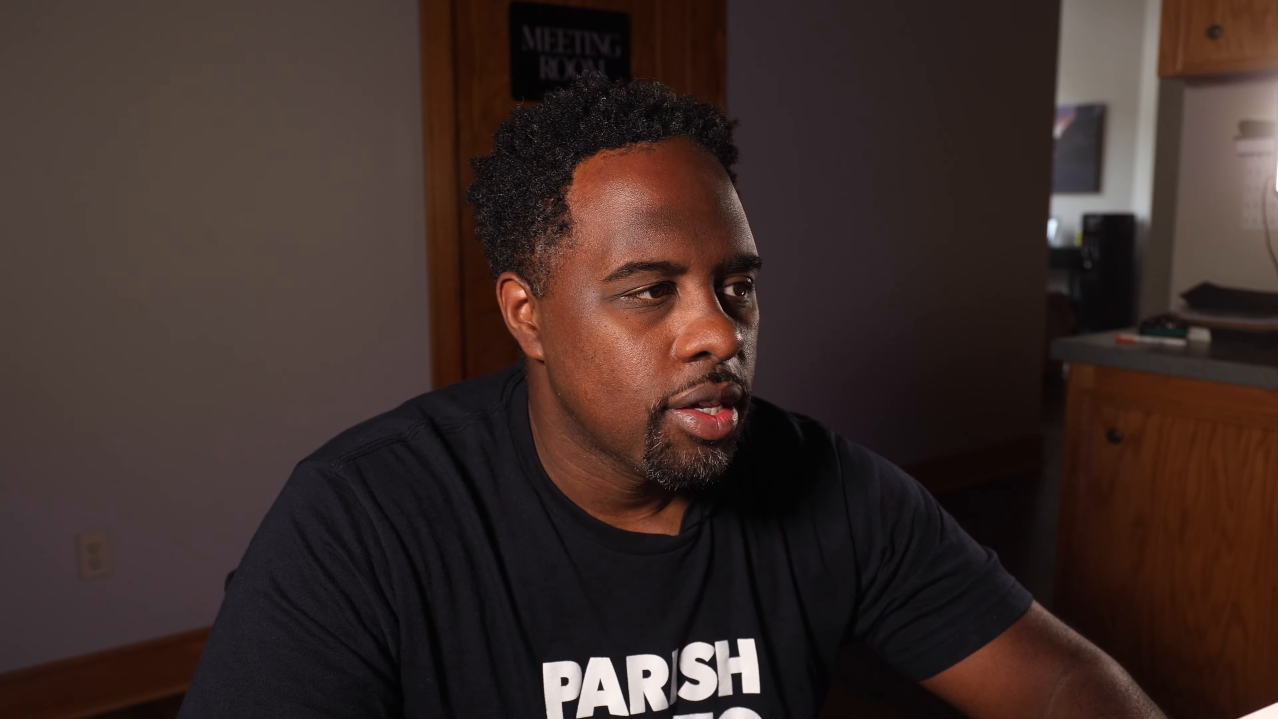